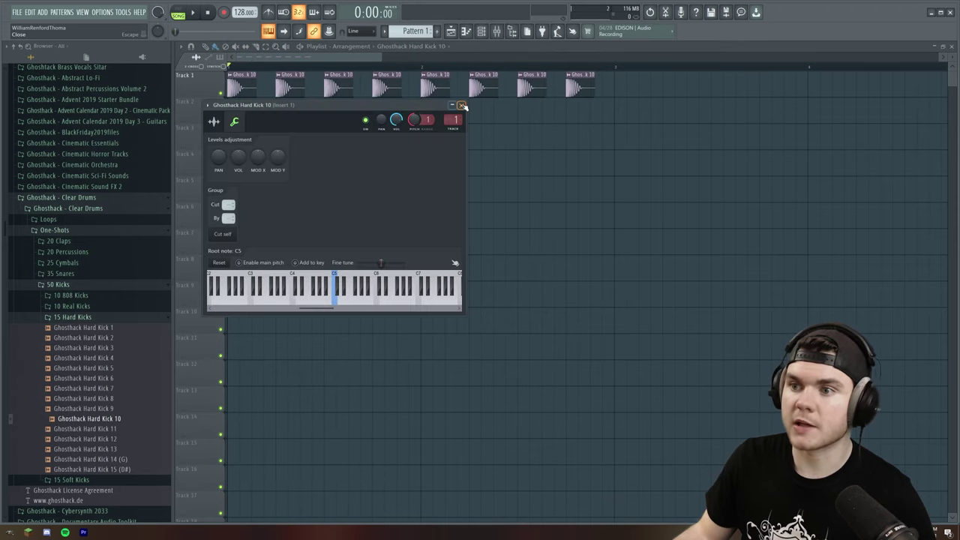
Close the Ghosthack Hard Kick 10 settings, collapse the 15 Hard Kicks folder and finish playing the kick and clap pattern.
{"action": "left_click", "coordinate": [462, 105]}
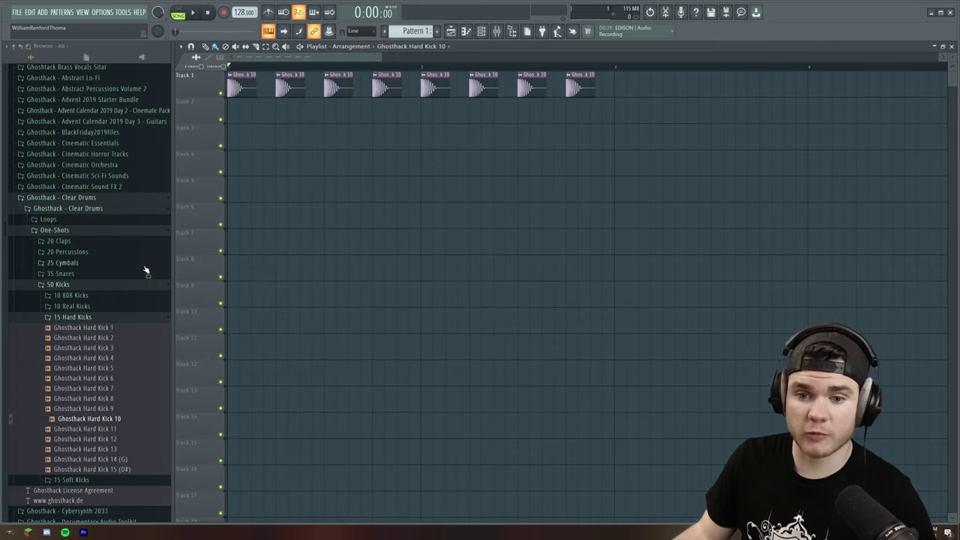
{"action": "left_click", "coordinate": [93, 318]}
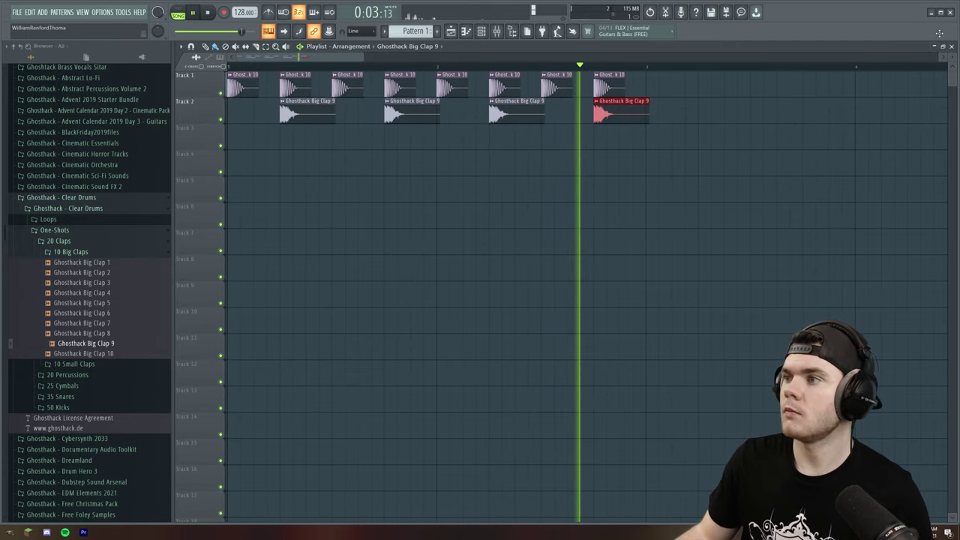
{"action": "key", "text": "space"}
Change the end point of the Limiter gain automation on Track 1 to a smooth S-shaped curve and play back the drum loop.
{"action": "left_click_drag", "start_coordinate": [952, 57], "coordinate": [952, 71]}
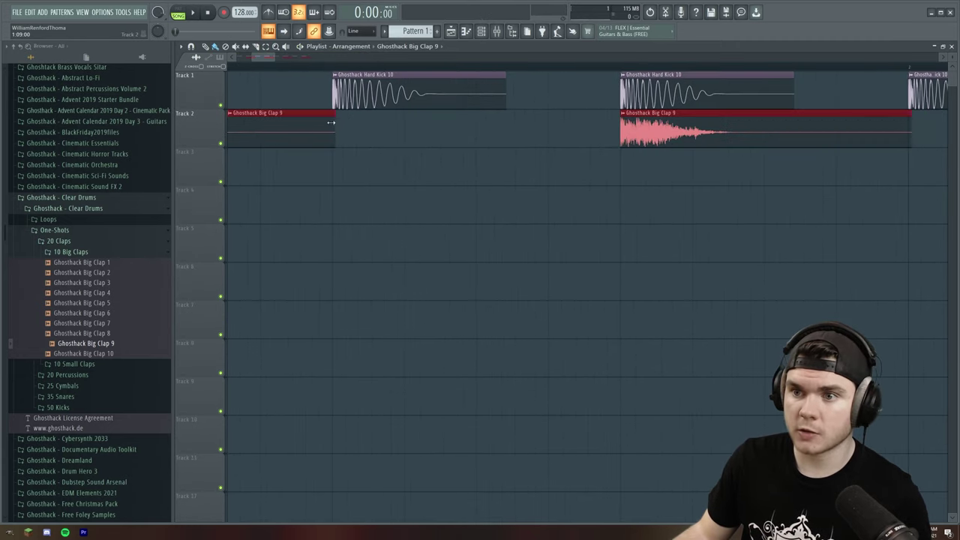
{"action": "left_click_drag", "start_coordinate": [952, 57], "coordinate": [952, 71]}
{"action": "left_click_drag", "start_coordinate": [532, 56], "coordinate": [337, 56]}
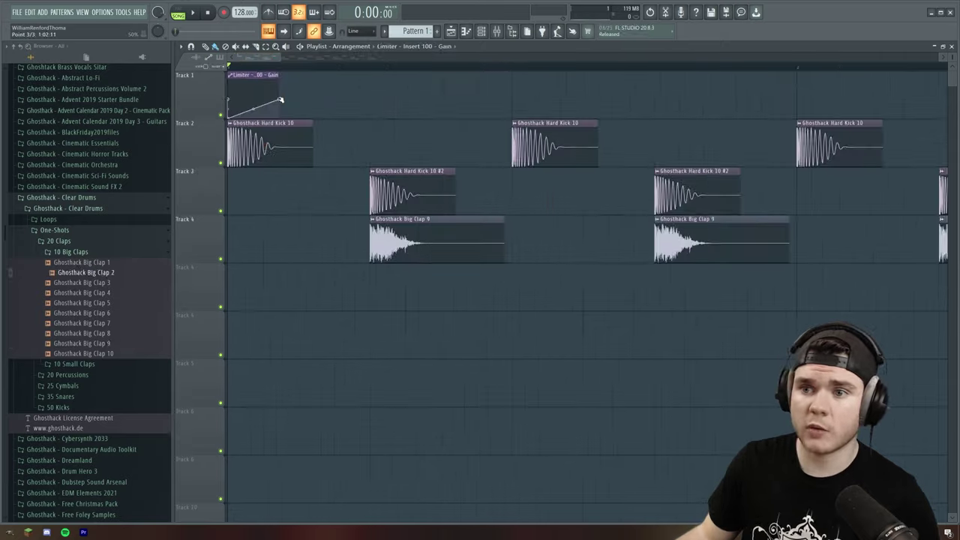
{"action": "right_click", "coordinate": [279, 100]}
{"action": "left_click", "coordinate": [319, 161]}
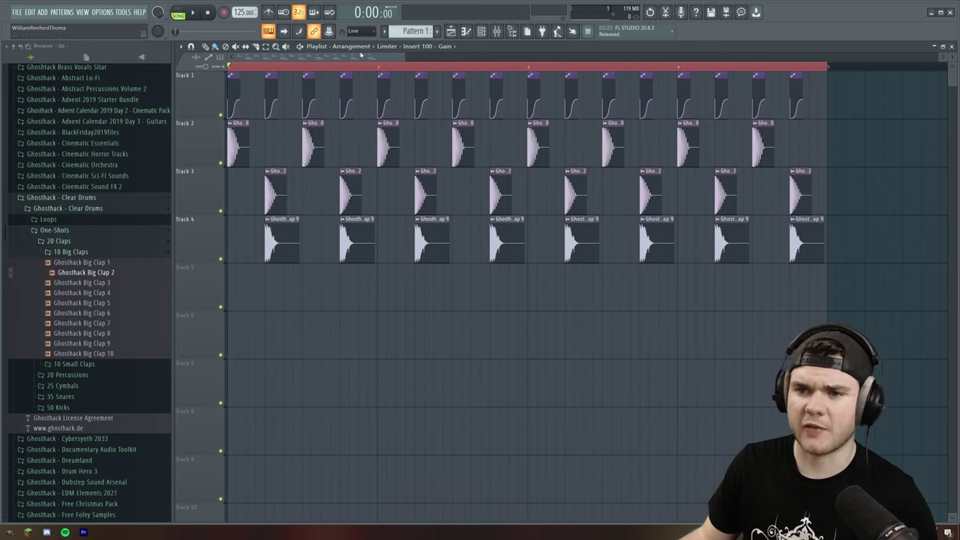
{"action": "key", "text": "space"}
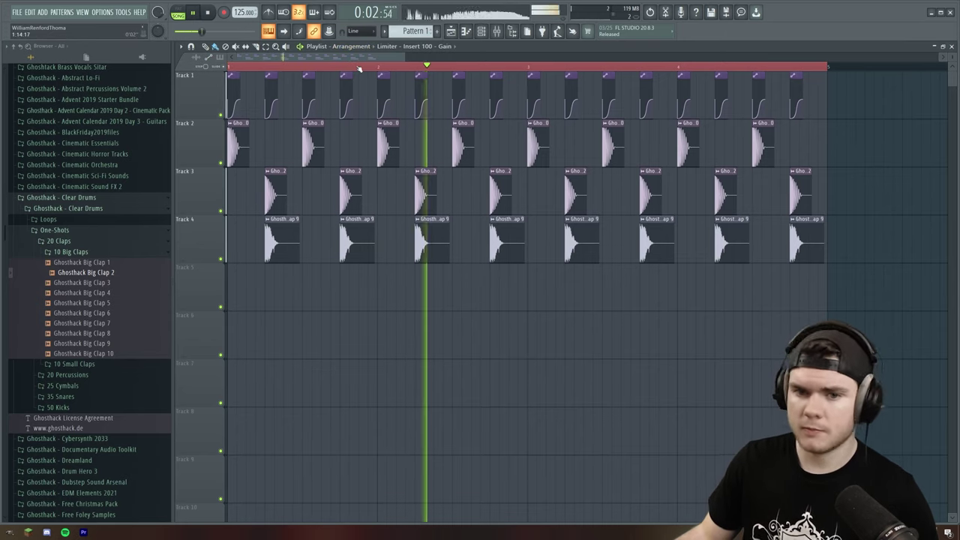
{"action": "key", "text": "space"}
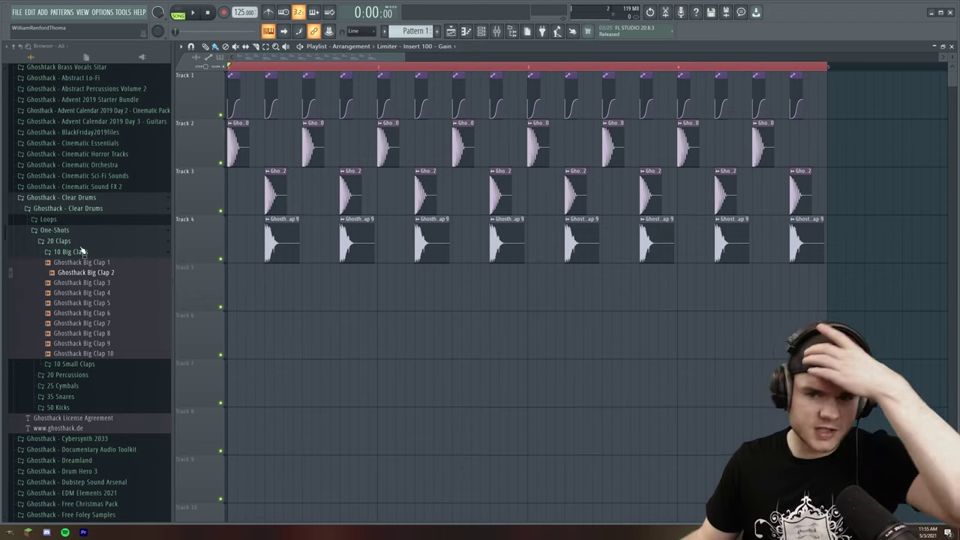
Place the Ghosthack OH 5 open hat from the 25 Cymbals folder on the off-beats of Track 5 across four bars.
{"action": "left_click", "coordinate": [66, 242]}
{"action": "left_click", "coordinate": [62, 262]}
{"action": "left_click", "coordinate": [83, 335]}
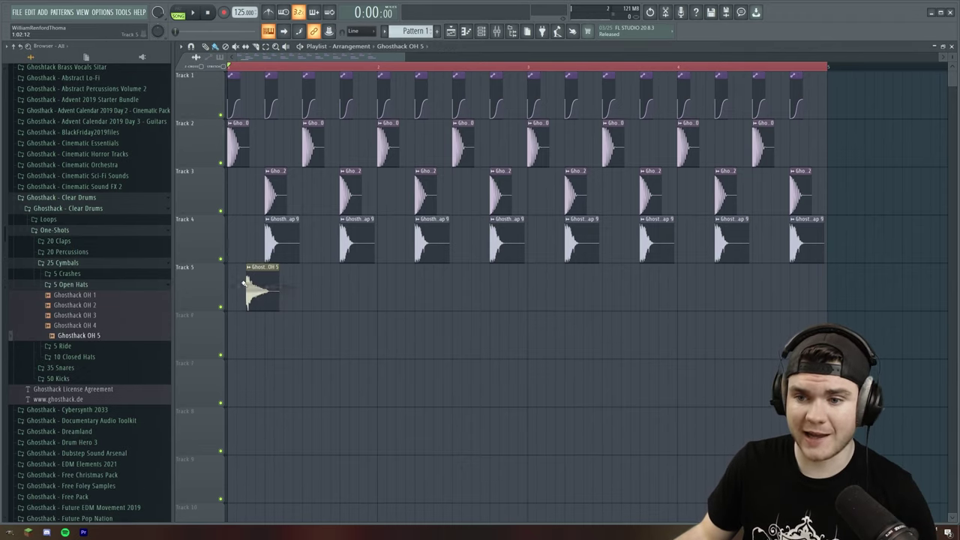
{"action": "key", "text": "space"}
{"action": "left_click", "coordinate": [292, 285]}
{"action": "left_click_drag", "start_coordinate": [564, 337], "coordinate": [504, 291]}
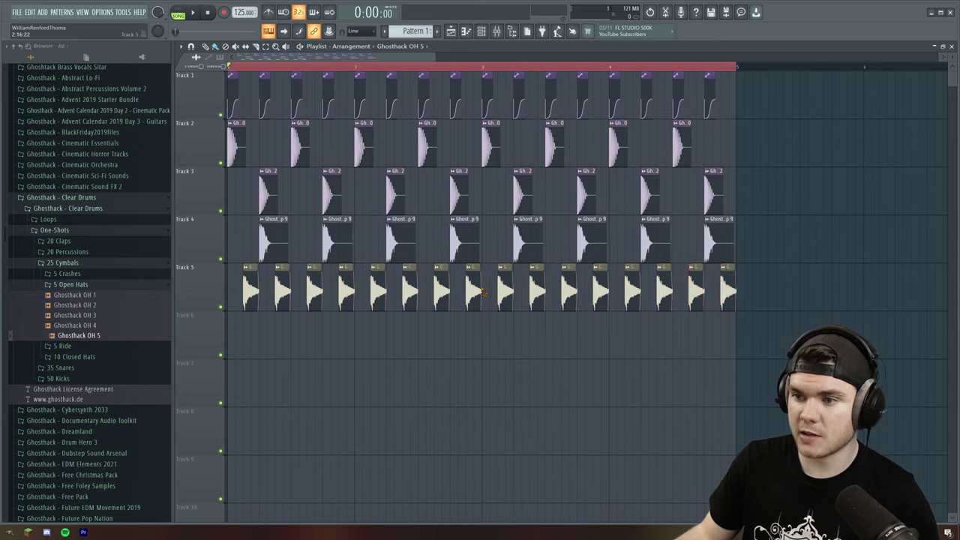
Make the open-hat clips in the first two bars of Track 5 unique and listen to the loop around bar 3.
{"action": "left_click", "coordinate": [247, 269]}
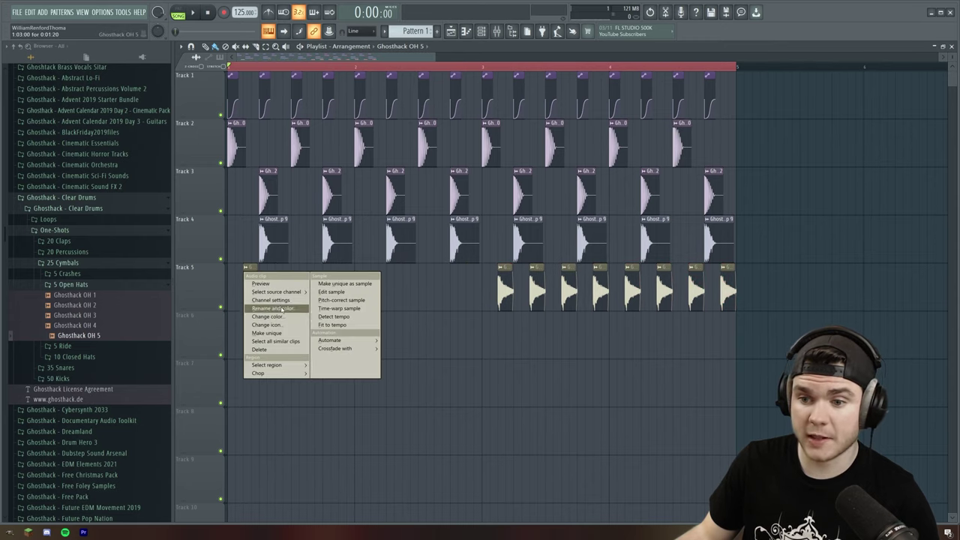
{"action": "left_click", "coordinate": [278, 333]}
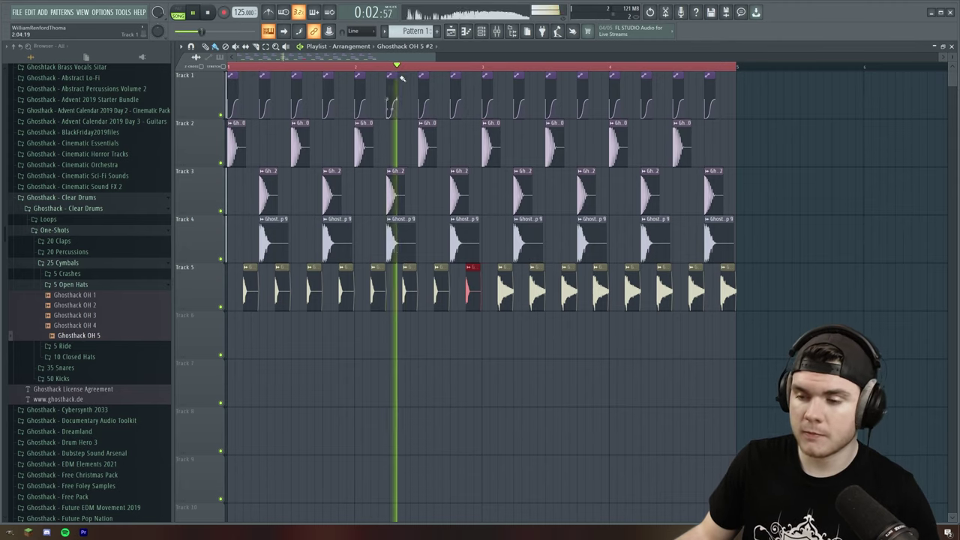
{"action": "key", "text": "space"}
{"action": "left_click", "coordinate": [483, 66]}
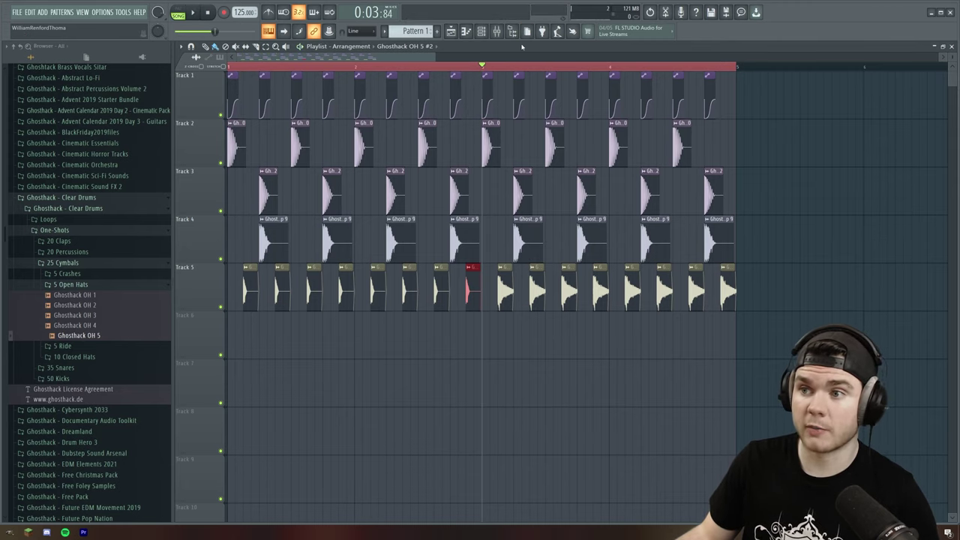
{"action": "key", "text": "space"}
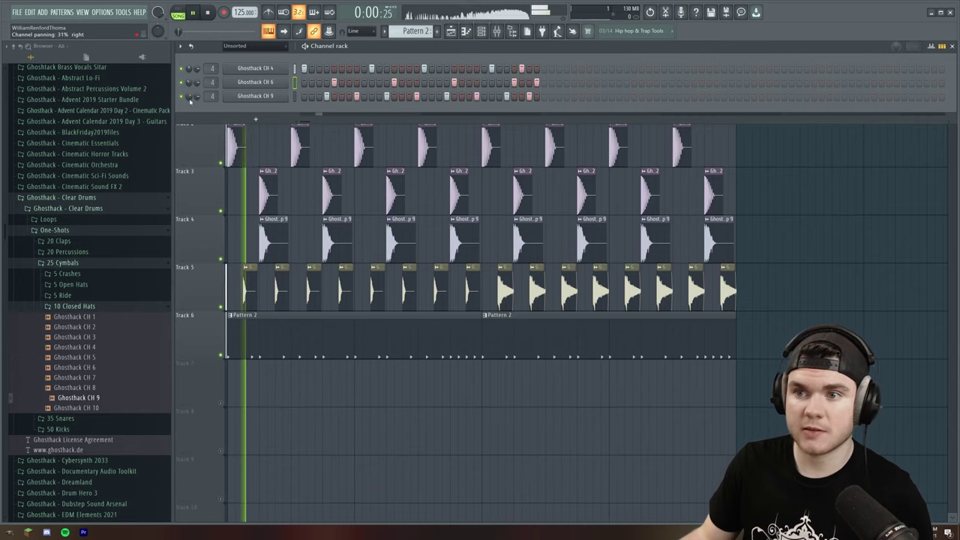
Adjust the panning of the Ghosthack CH 9 channel and add Fruity Reeverb 2 to the second effect slot of mixer Insert 4.
{"action": "left_click_drag", "start_coordinate": [190, 101], "coordinate": [191, 127]}
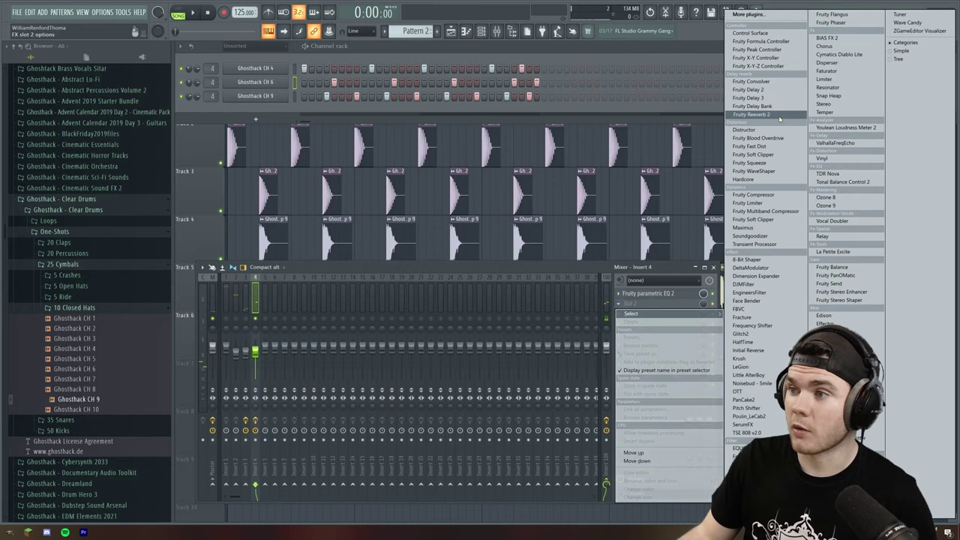
{"action": "left_click", "coordinate": [752, 114]}
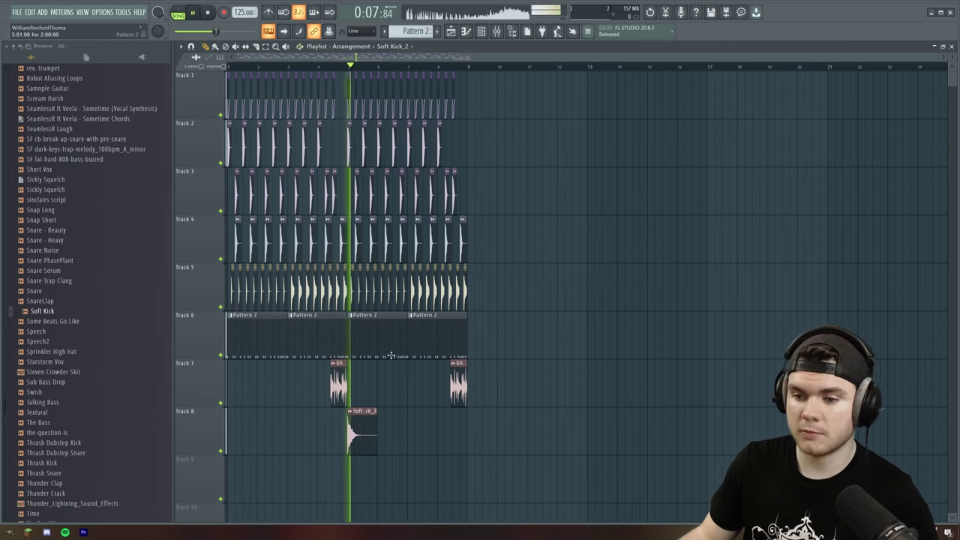
Set the time-stretching mode of the Soft Kick_2 clip on Track 8 to Resample.
{"action": "key", "text": "space"}
{"action": "double_click", "coordinate": [353, 440]}
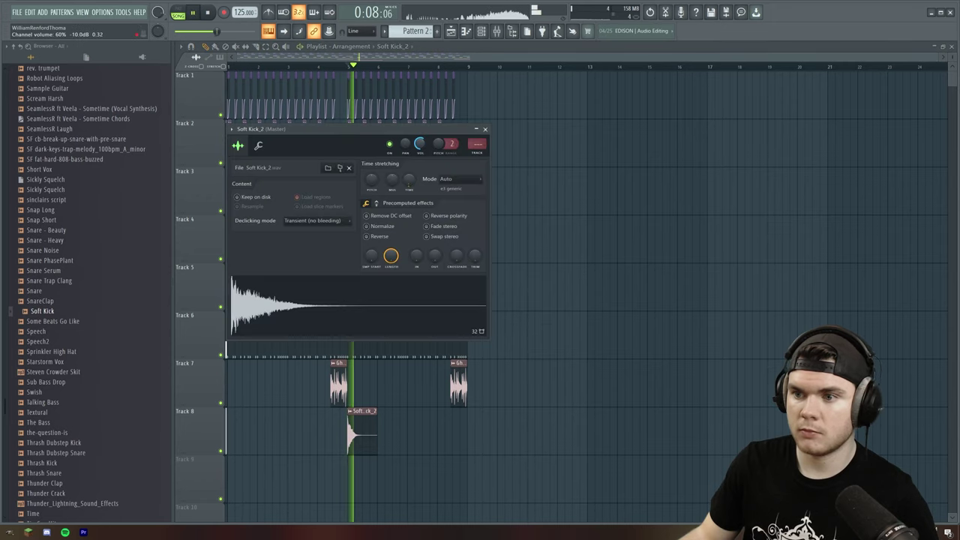
{"action": "left_click", "coordinate": [448, 179]}
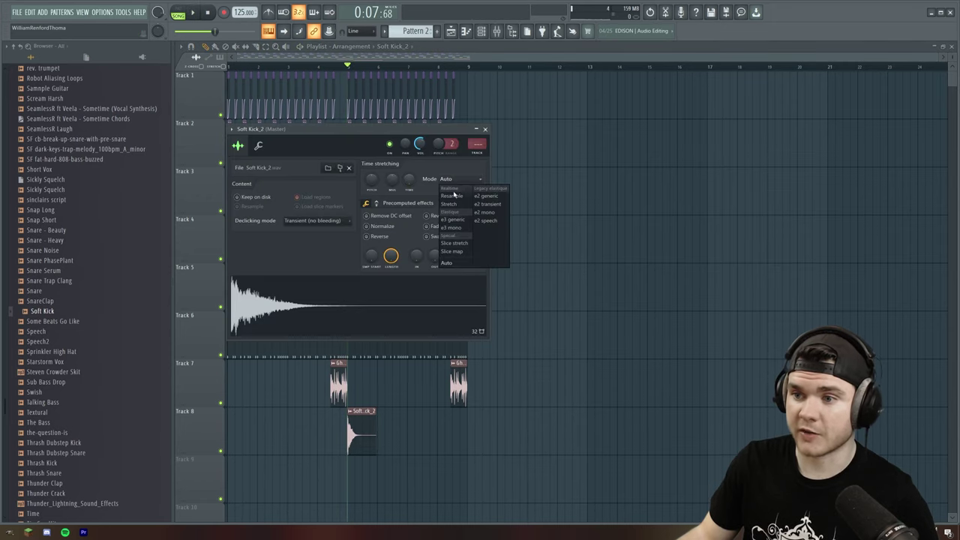
{"action": "left_click", "coordinate": [454, 195]}
{"action": "left_click", "coordinate": [484, 129]}
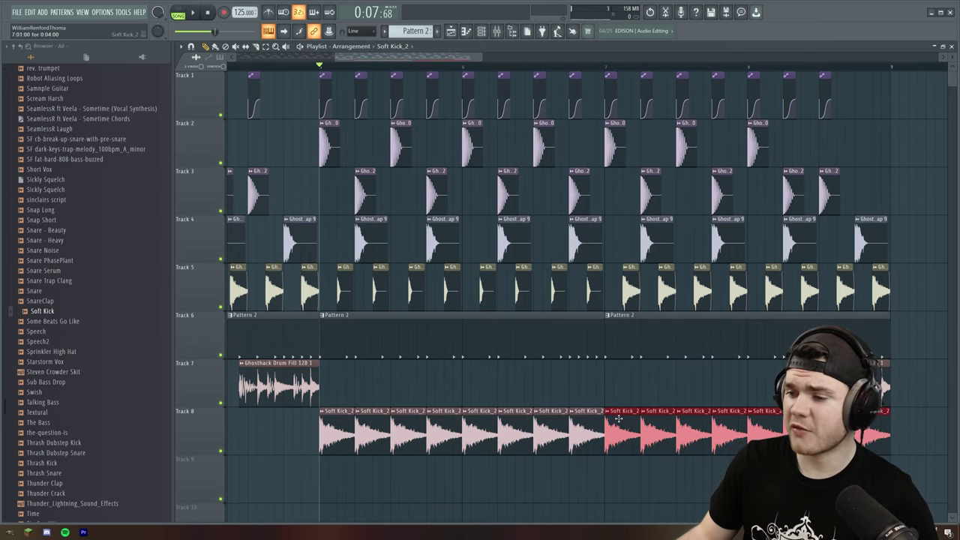
Play the section from bar 5 and lower the Soft Kick_2 channel volume to 22%.
{"action": "double_click", "coordinate": [618, 418]}
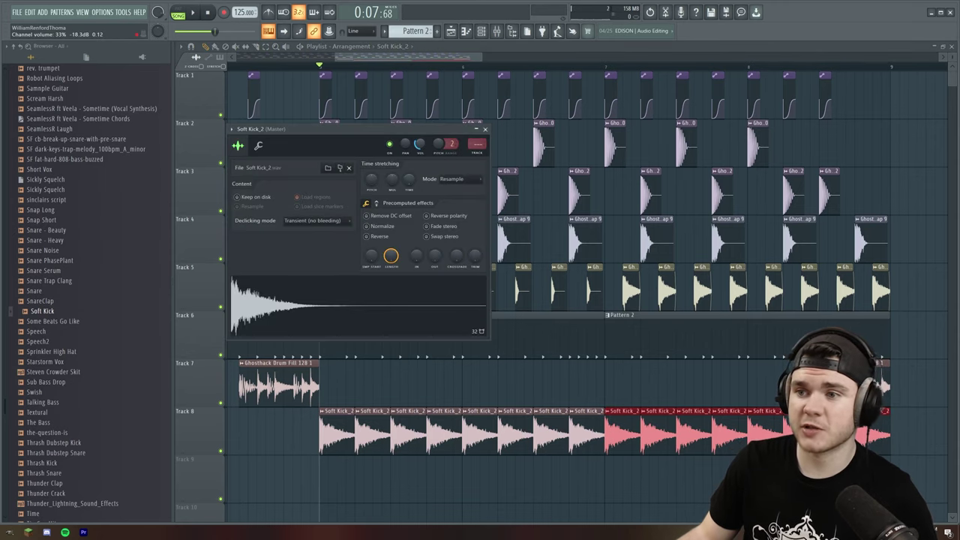
{"action": "left_click", "coordinate": [485, 129]}
{"action": "key", "text": "space"}
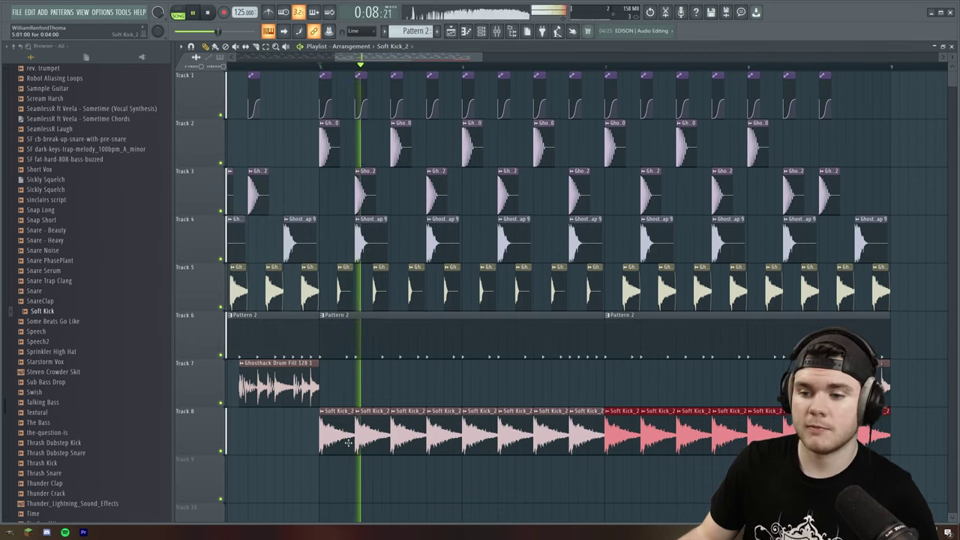
{"action": "double_click", "coordinate": [349, 442]}
{"action": "left_click_drag", "start_coordinate": [420, 144], "coordinate": [419, 151]}
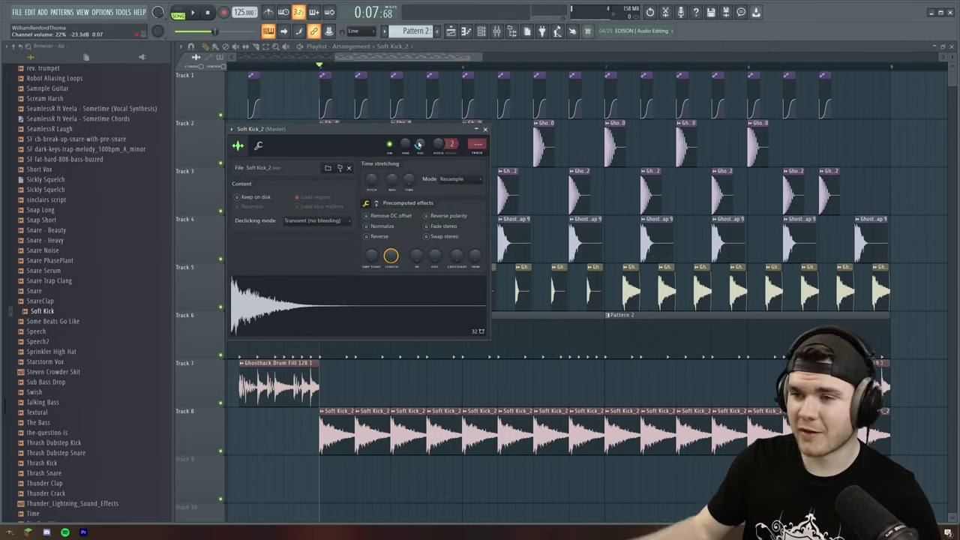
{"action": "left_click", "coordinate": [485, 129]}
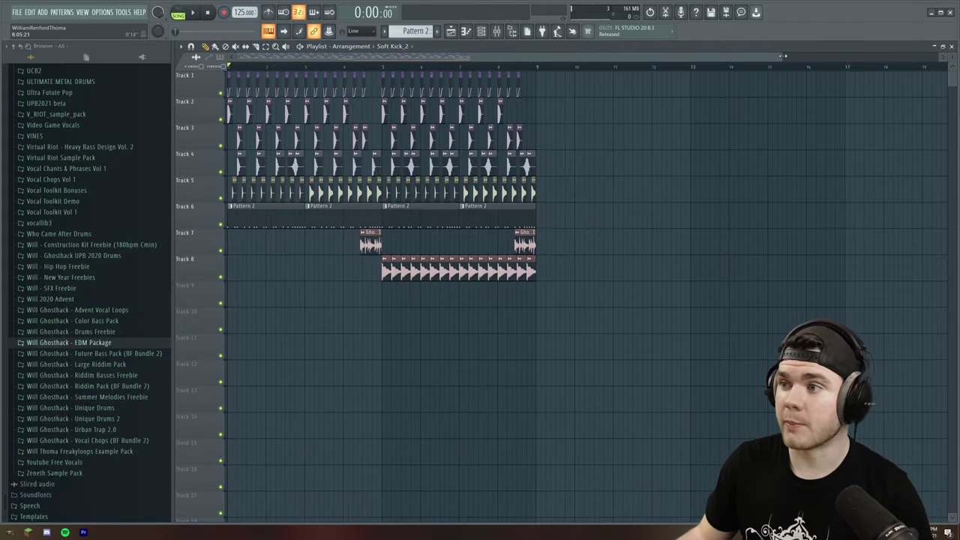
Set the playback position to the onset of the recorded audio clip, route the clip to mixer track 15 and open that track's options.
{"action": "left_click_drag", "start_coordinate": [783, 55], "coordinate": [618, 72]}
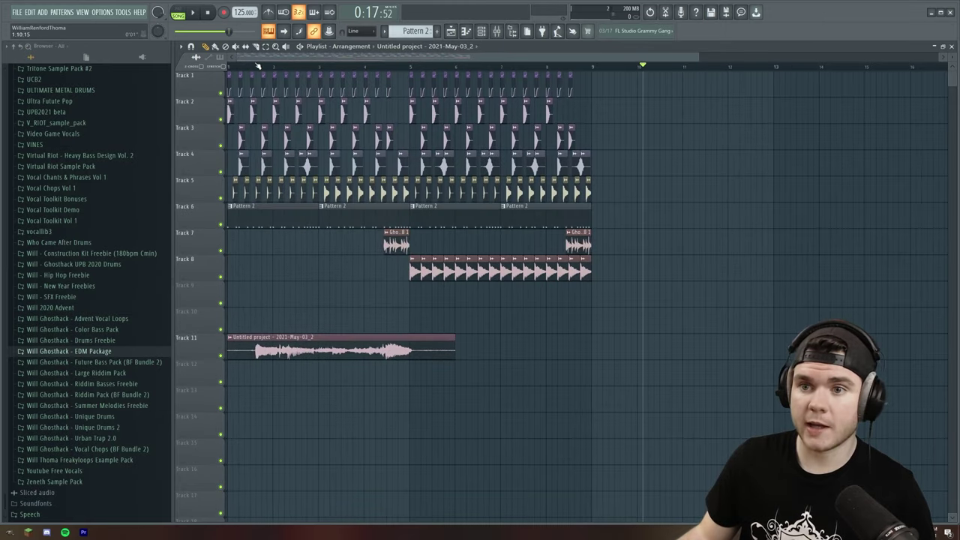
{"action": "left_click", "coordinate": [257, 66]}
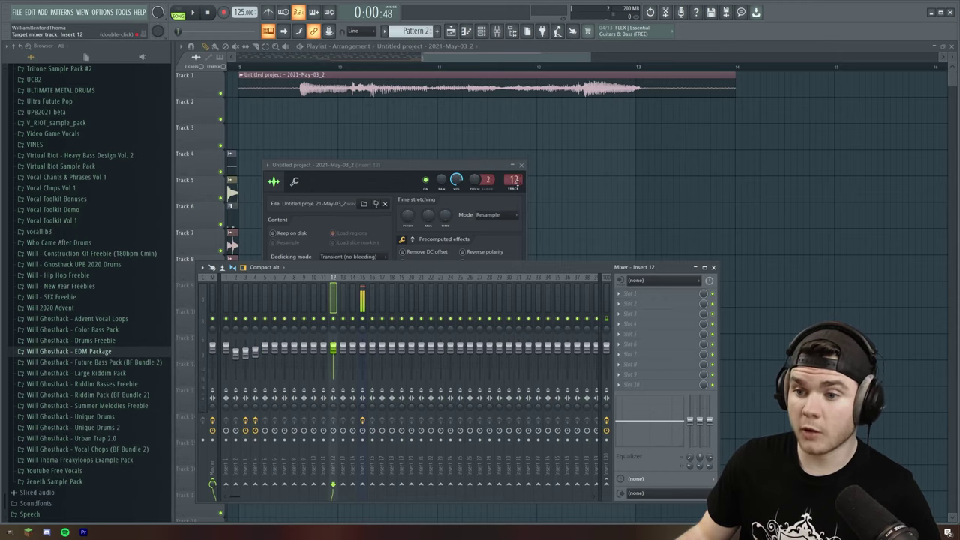
{"action": "scroll", "coordinate": [515, 184], "scroll_direction": "up", "scroll_amount": 5}
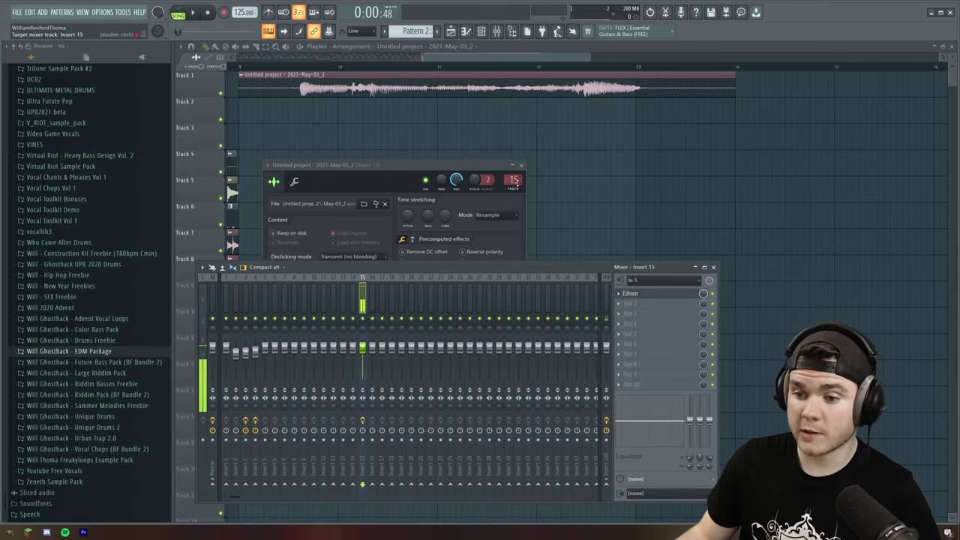
{"action": "right_click", "coordinate": [360, 288]}
{"action": "mouse_move", "coordinate": [421, 321]}
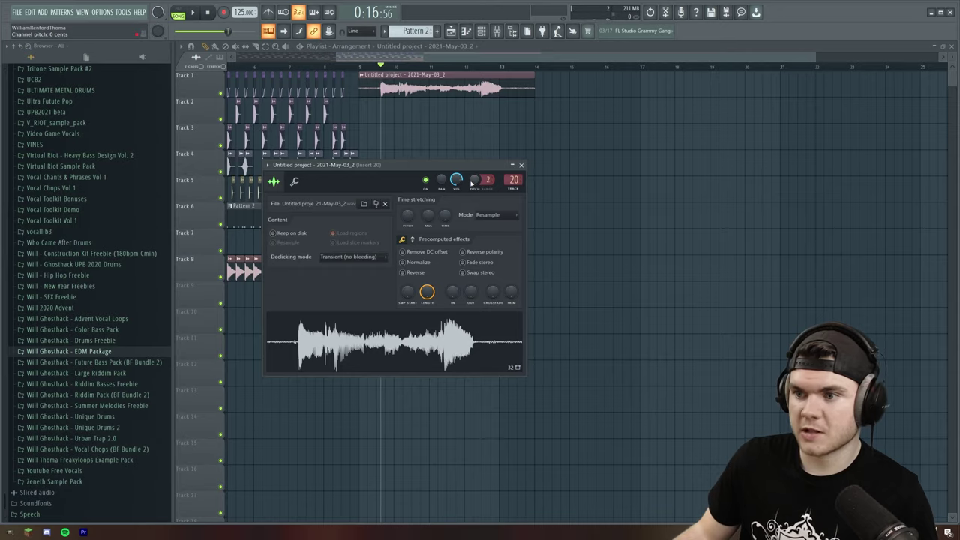
Lower the channel pitch of the recorded audio clip, set its pitch range to 4 and listen to the result.
{"action": "left_click_drag", "start_coordinate": [472, 181], "coordinate": [472, 226]}
{"action": "key", "text": "space"}
{"action": "left_click_drag", "start_coordinate": [487, 179], "coordinate": [488, 166]}
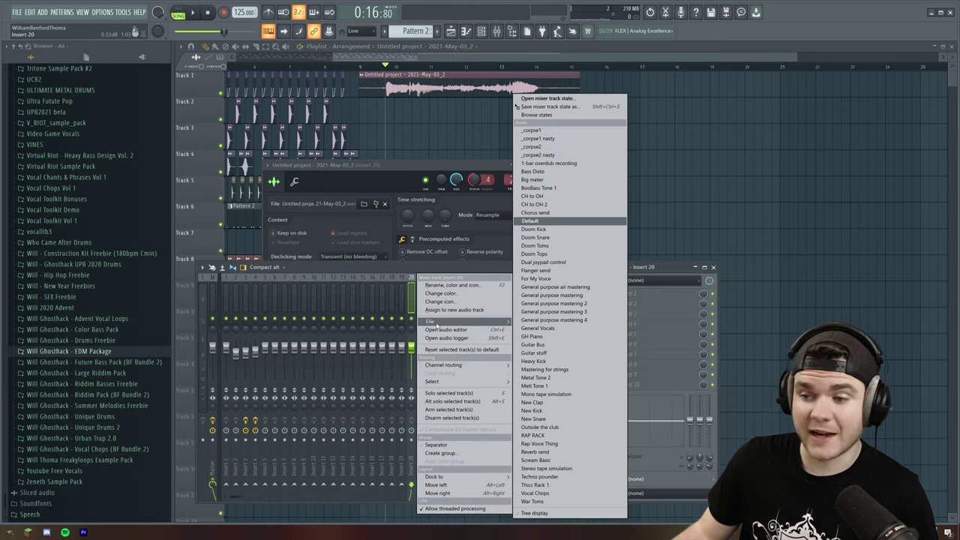
Load the Thicc Rack 1 mixer track state on Insert 20 and listen to the processed recording.
{"action": "left_click", "coordinate": [567, 484]}
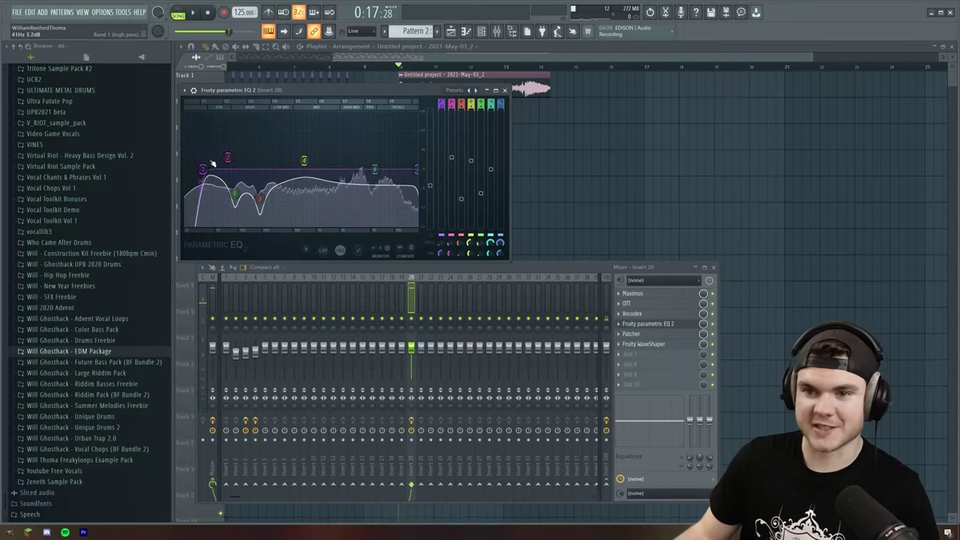
{"action": "key", "text": "space"}
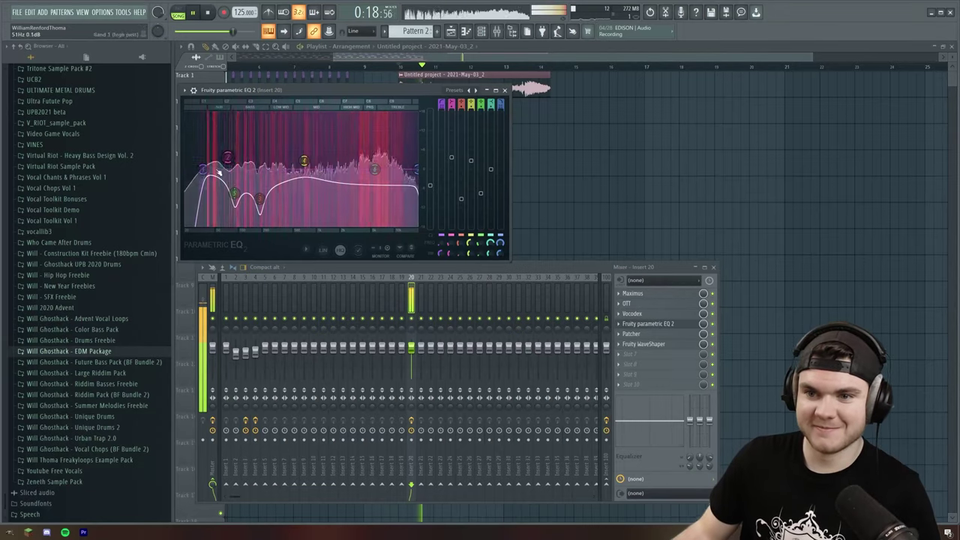
{"action": "key", "text": "space"}
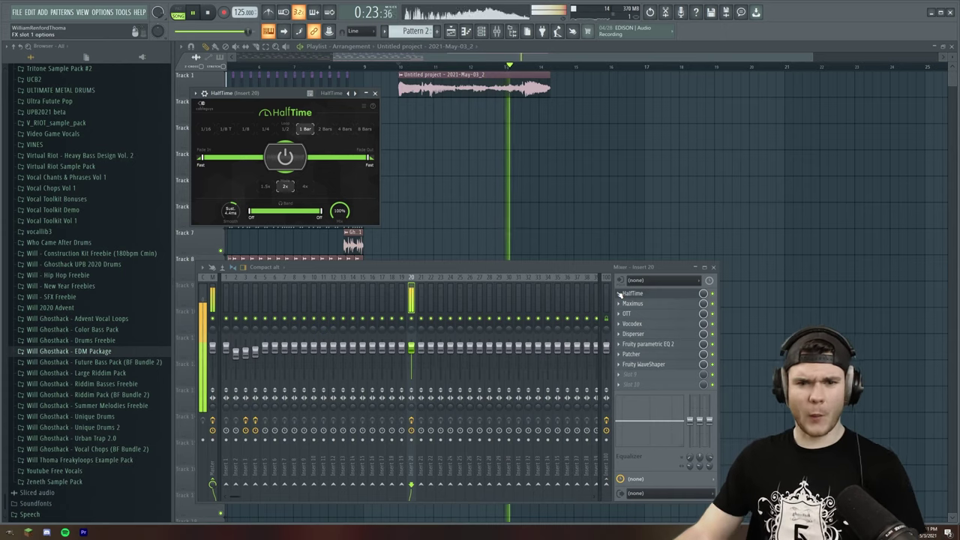
{"action": "key", "text": "space"}
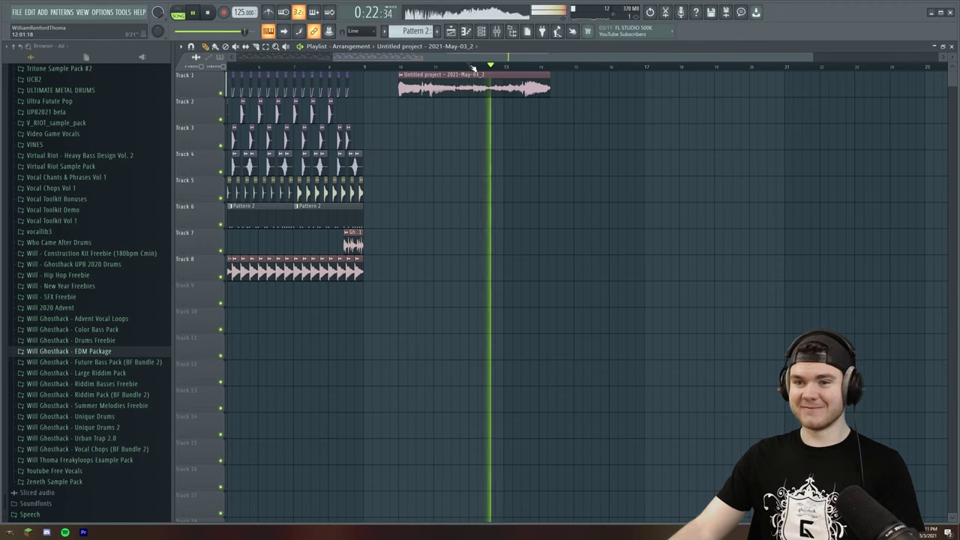
{"action": "key", "text": "space"}
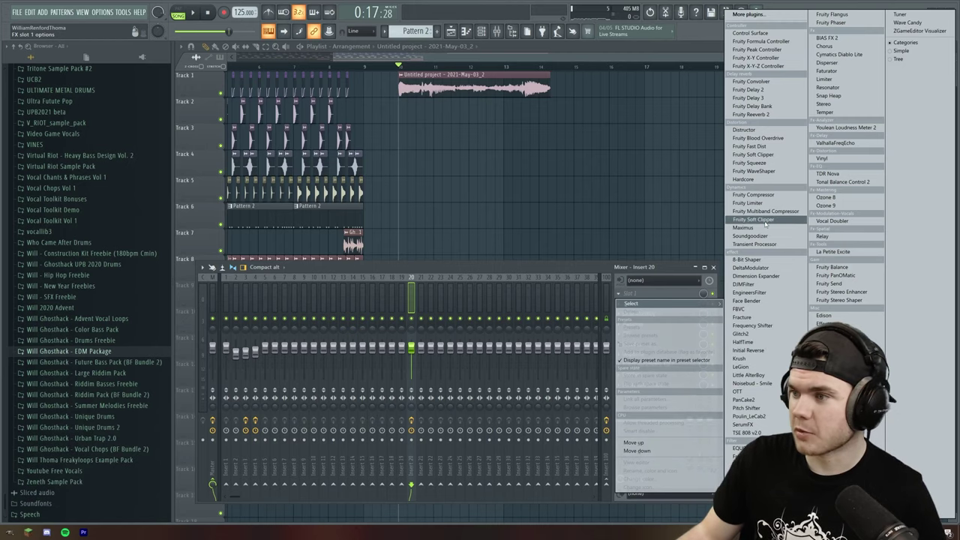
Add the Fracture effect to the first slot of Insert 20 and select the recorded clip's time range for looping.
{"action": "left_click", "coordinate": [760, 319]}
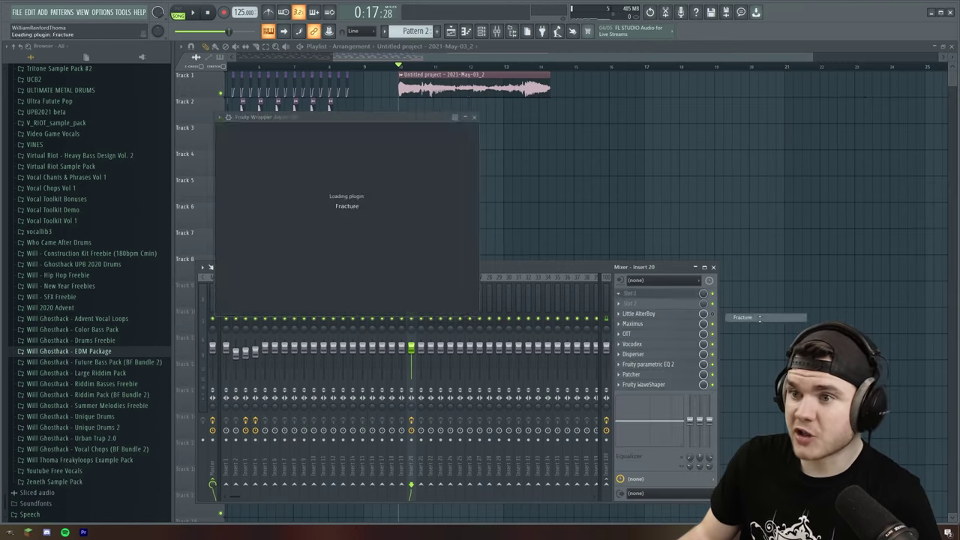
{"action": "left_click_drag", "start_coordinate": [345, 119], "coordinate": [479, 174]}
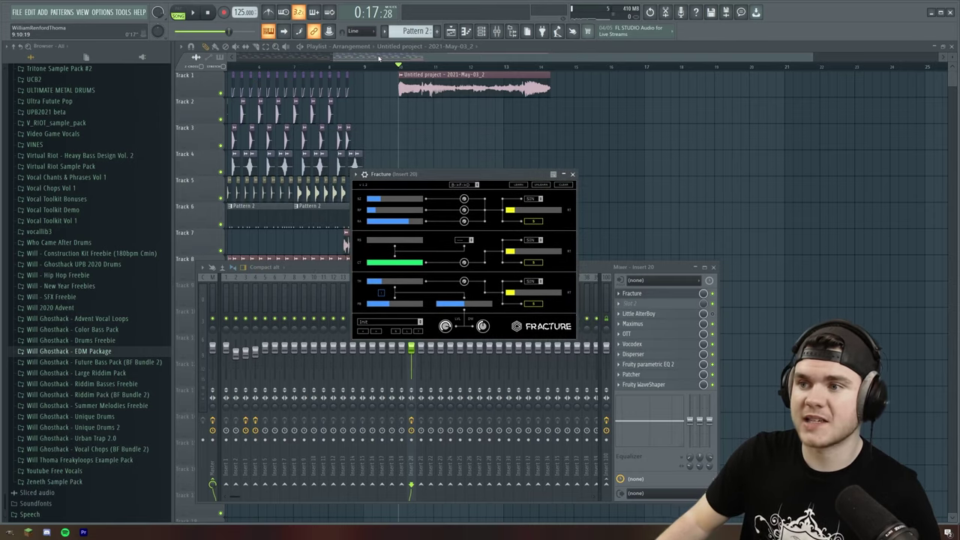
{"action": "left_click_drag", "start_coordinate": [399, 68], "coordinate": [556, 68]}
{"action": "key", "text": "F9"}
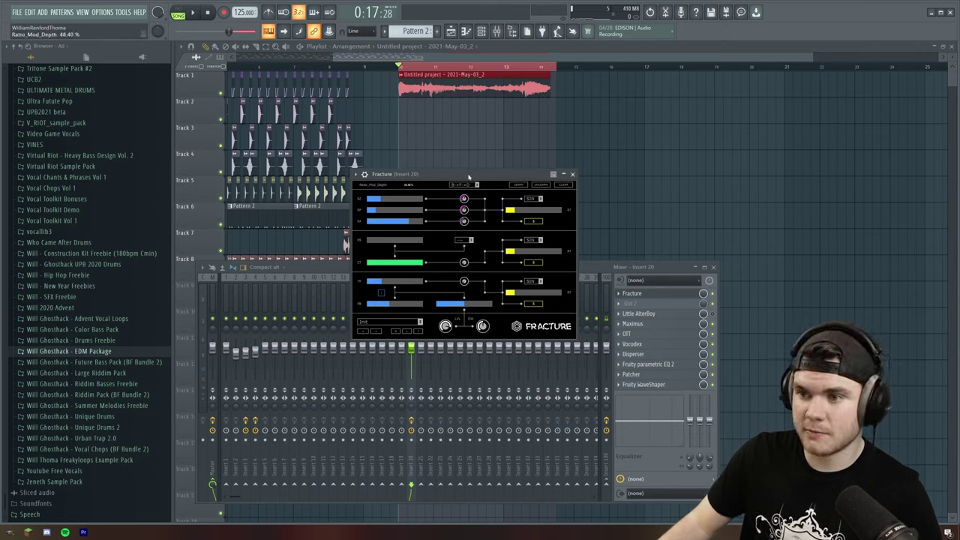
Listen to the Fracture-processed recording, duplicate it with its automation directly behind the original and extend the time selection over both.
{"action": "key", "text": "space"}
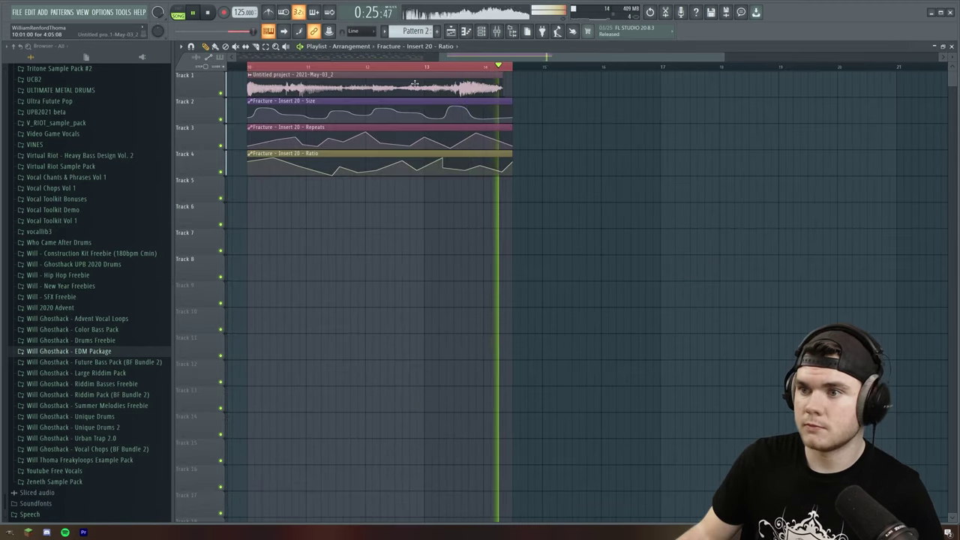
{"action": "key", "text": "space"}
{"action": "left_click", "coordinate": [414, 84]}
{"action": "left_click", "coordinate": [518, 85]}
{"action": "left_click_drag", "start_coordinate": [247, 66], "coordinate": [796, 81]}
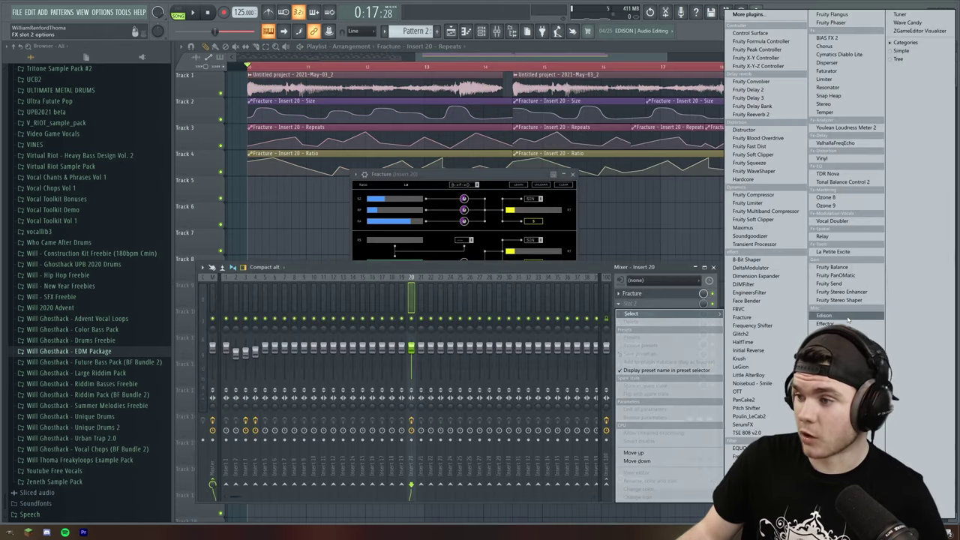
Add Edison to Insert 20 after Fracture and record the processed playback into it.
{"action": "left_click", "coordinate": [825, 316]}
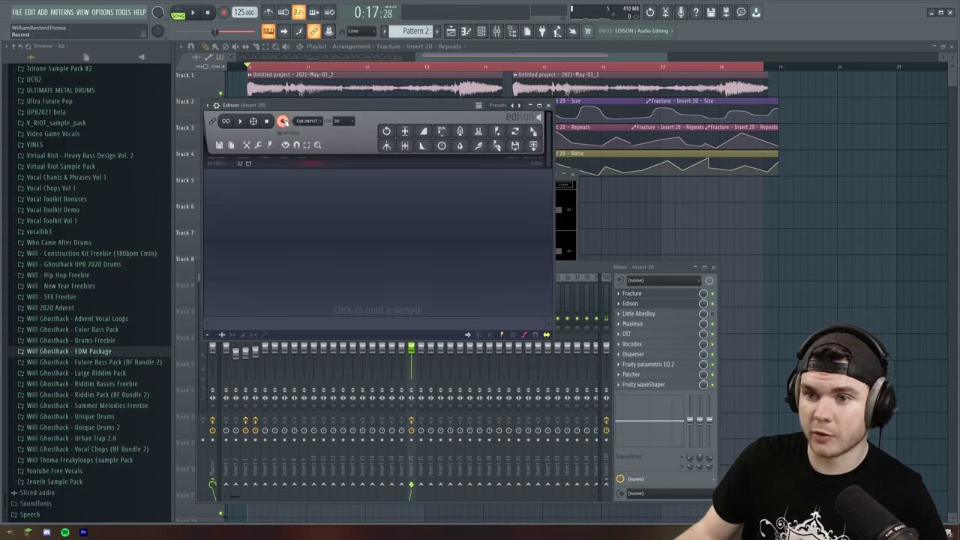
{"action": "left_click", "coordinate": [196, 12]}
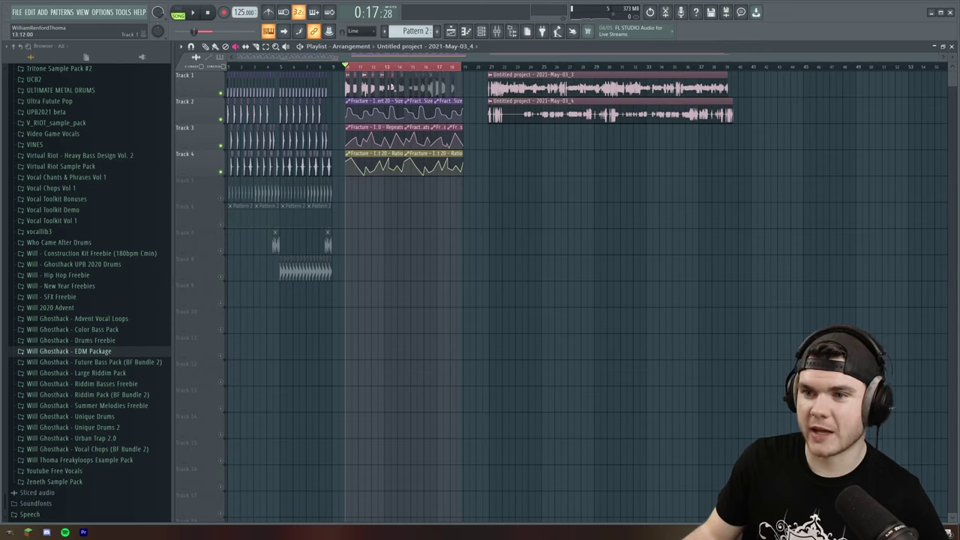
Mute the chopped recording and its Fracture automation clips and move them down to the tracks from 16 onward.
{"action": "left_click_drag", "start_coordinate": [411, 135], "coordinate": [445, 171]}
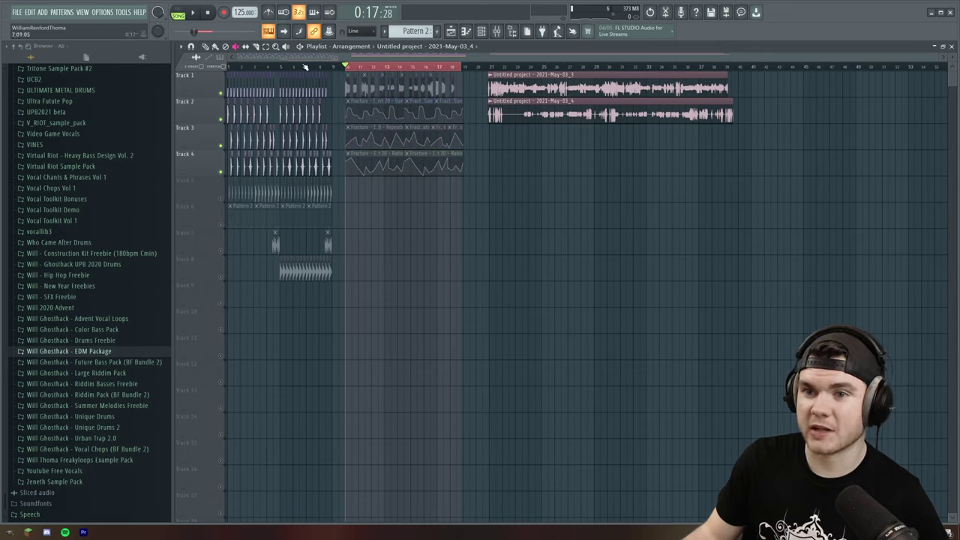
{"action": "left_click_drag", "start_coordinate": [471, 96], "coordinate": [375, 204]}
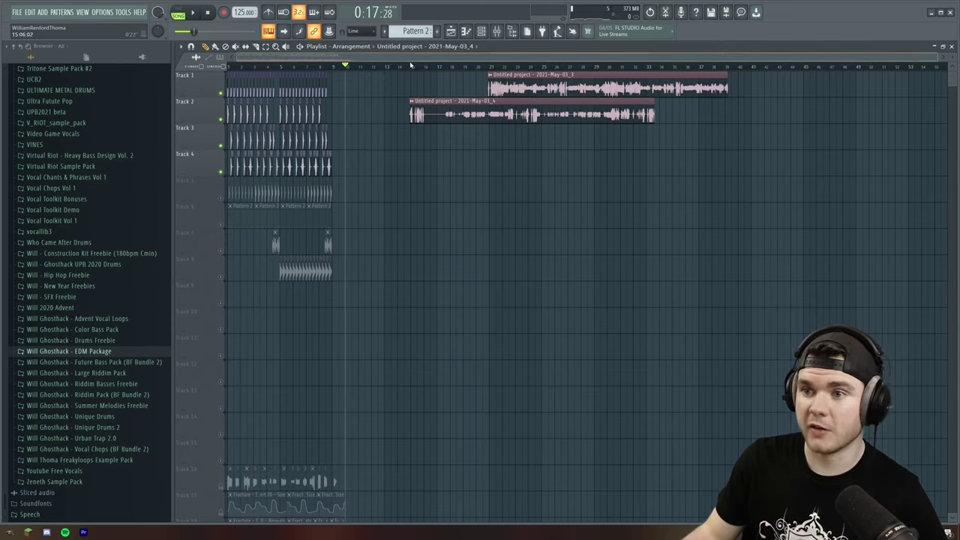
Listen to the resampled clip ending in 2021-May-03_3 from around its middle.
{"action": "left_click", "coordinate": [499, 66]}
{"action": "key", "text": "space"}
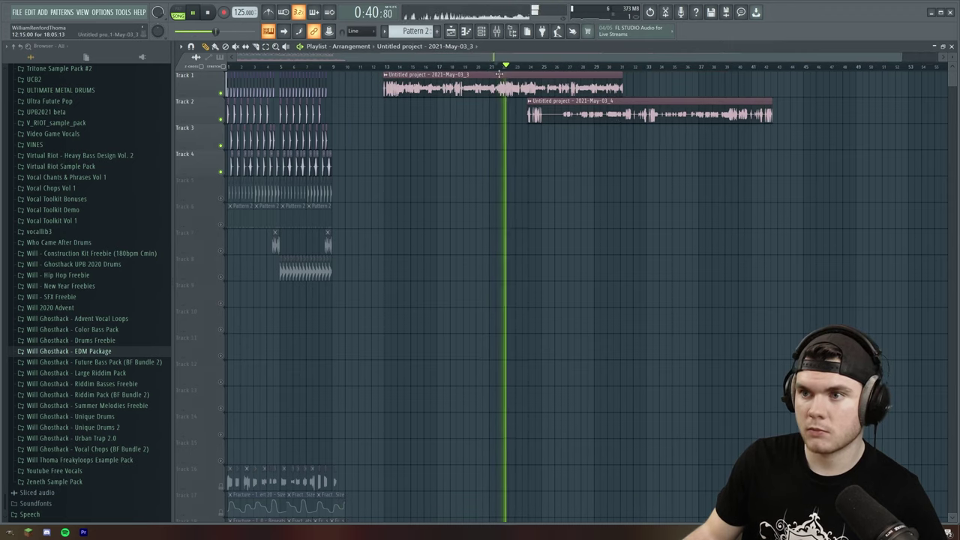
{"action": "key", "text": "space"}
Route both resampled recordings to mixer track 20 and move the 2021-May-03_4 clip onto Track 1 behind the other.
{"action": "double_click", "coordinate": [492, 88]}
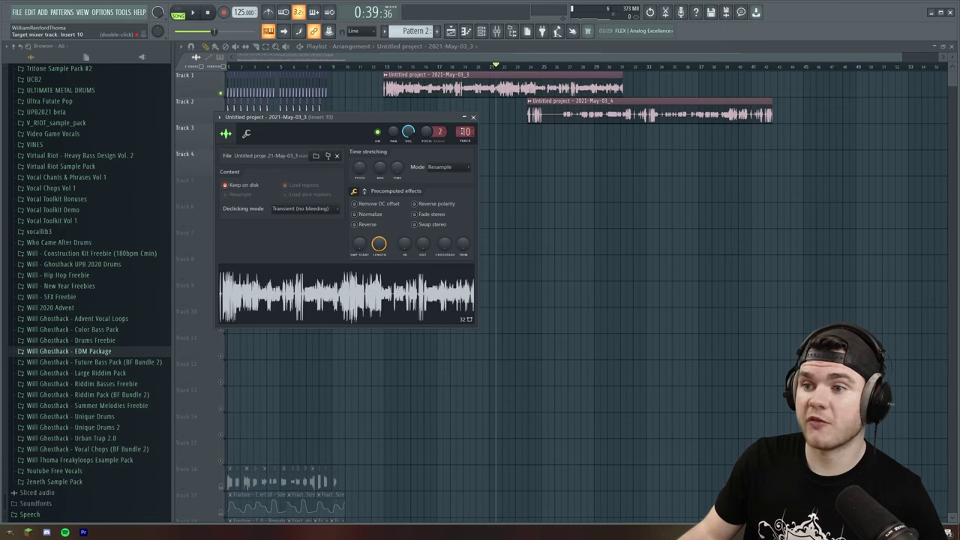
{"action": "double_click", "coordinate": [530, 112]}
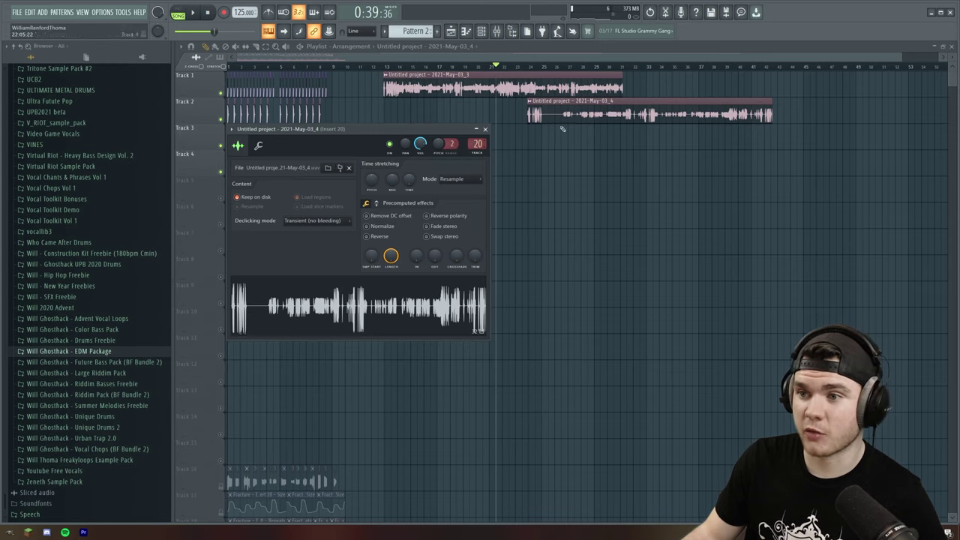
{"action": "left_click_drag", "start_coordinate": [620, 114], "coordinate": [737, 88]}
Play the resampled recording and clear PanCake2, Fracture and Edison from the Insert 20 effect slots.
{"action": "key", "text": "space"}
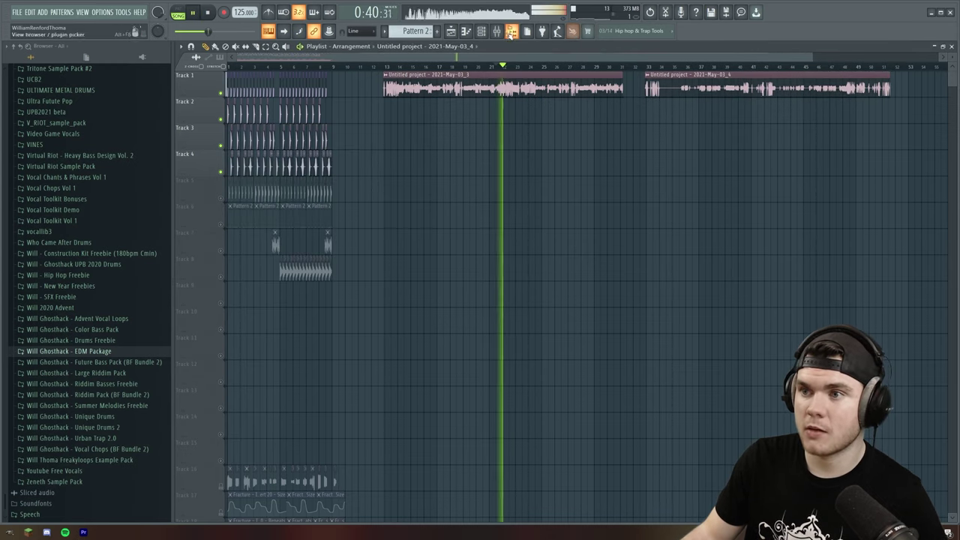
{"action": "left_click", "coordinate": [510, 31]}
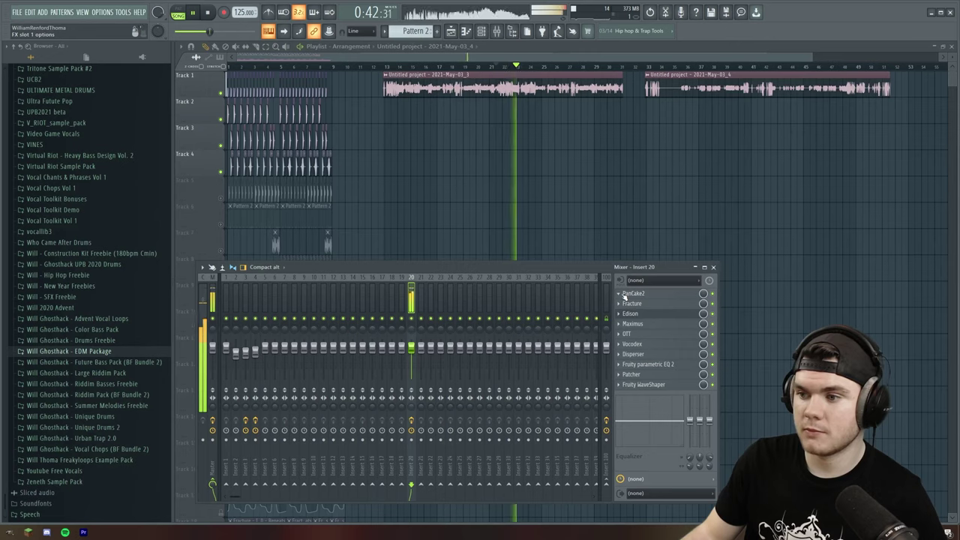
{"action": "left_click", "coordinate": [625, 298]}
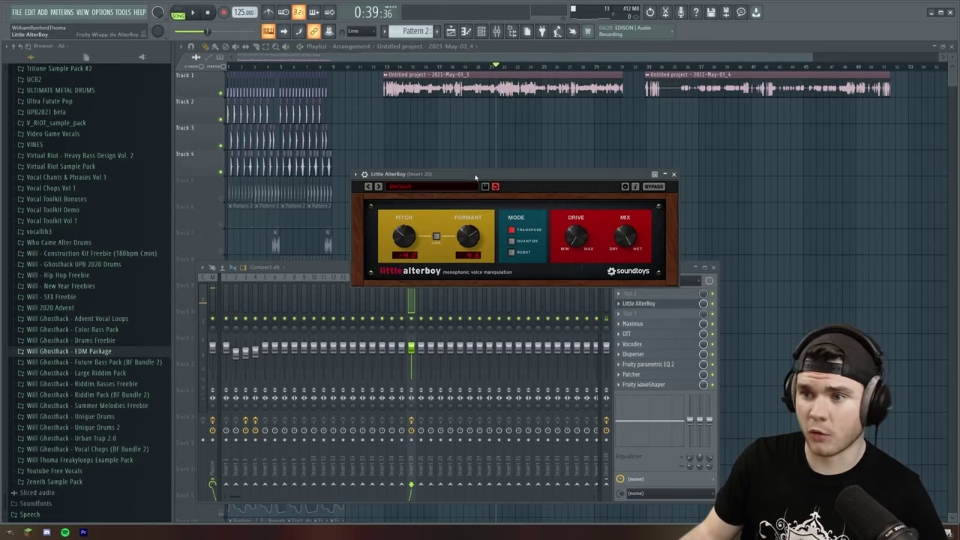
Audition the resampled recording through Little AlterBoy on Insert 20.
{"action": "left_click_drag", "start_coordinate": [474, 177], "coordinate": [468, 173]}
{"action": "key", "text": "space"}
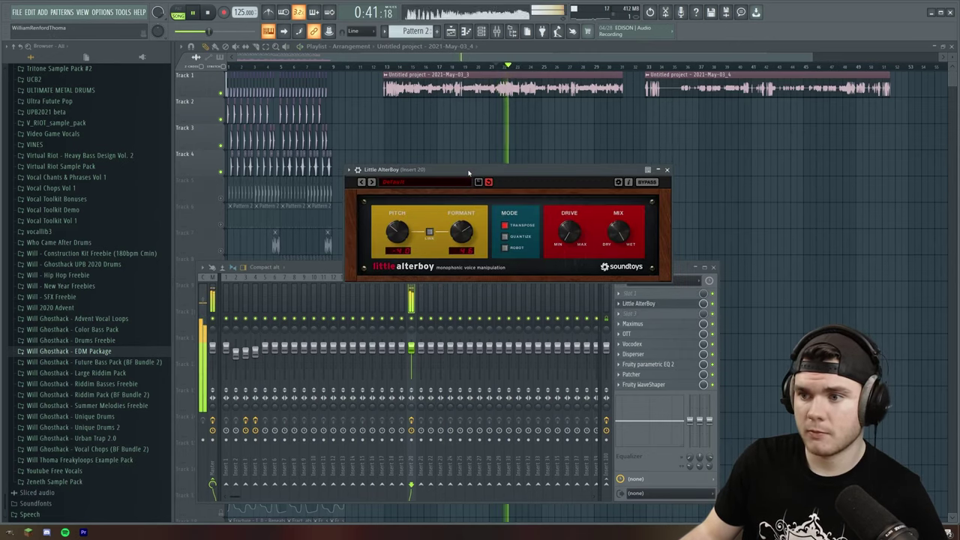
{"action": "key", "text": "space"}
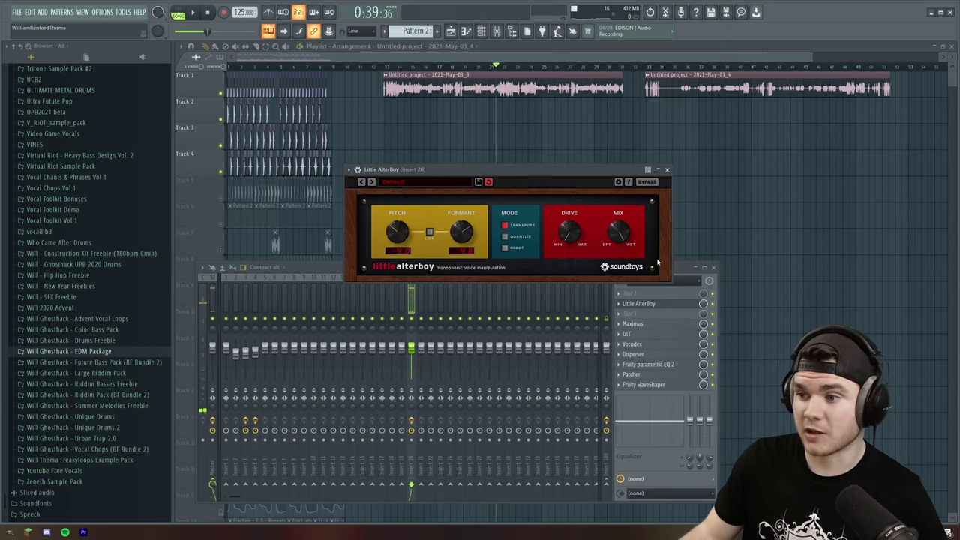
Delete Little AlterBoy from Insert 20 and listen to the recording without it.
{"action": "left_click", "coordinate": [621, 303]}
{"action": "left_click", "coordinate": [632, 322]}
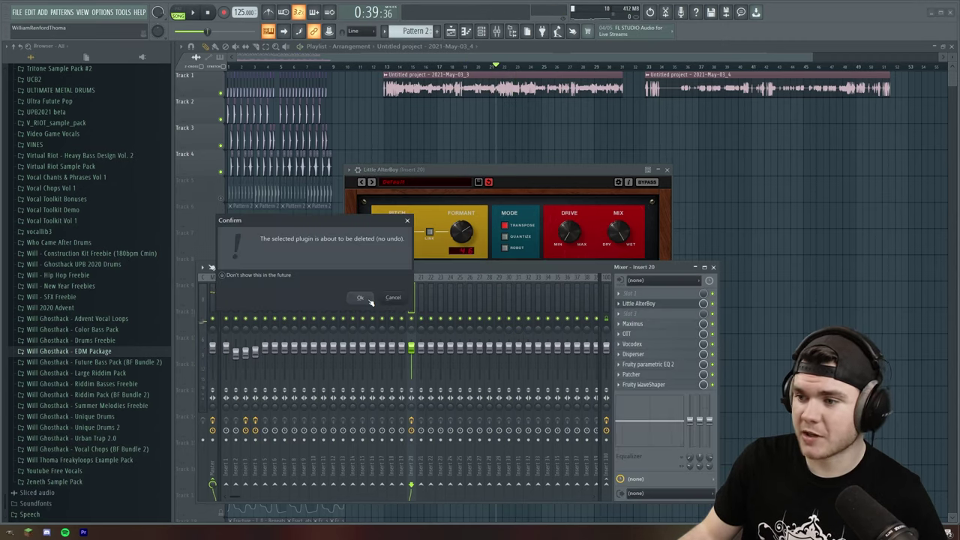
{"action": "left_click", "coordinate": [361, 298]}
{"action": "key", "text": "space"}
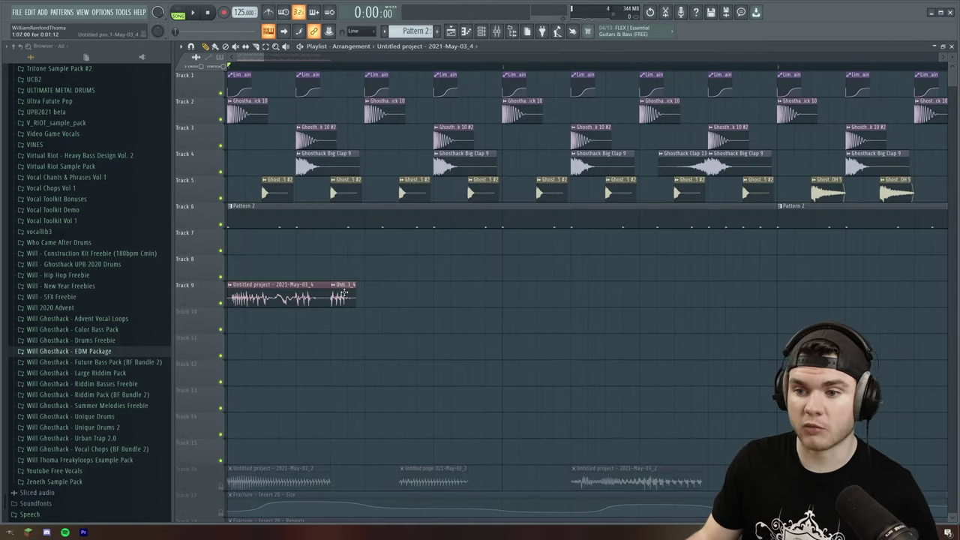
Try repeating short chops of the 2021-May-03_4 recording on Track 9 over the drum groove.
{"action": "key", "text": "space"}
{"action": "key", "text": "space"}
{"action": "left_click_drag", "start_coordinate": [336, 306], "coordinate": [251, 257]}
{"action": "left_click_drag", "start_coordinate": [261, 302], "coordinate": [398, 303]}
{"action": "key", "text": "space"}
{"action": "left_click", "coordinate": [425, 349]}
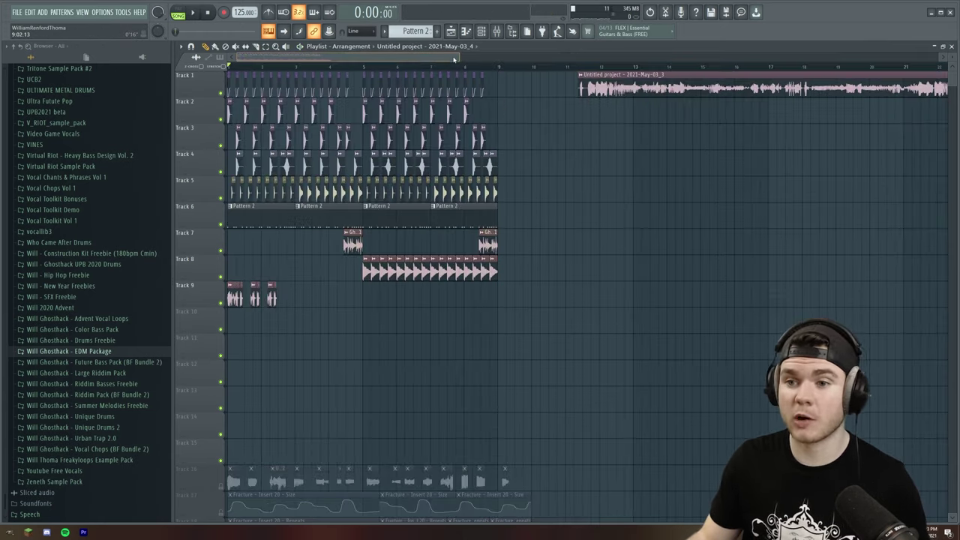
{"action": "left_click_drag", "start_coordinate": [459, 57], "coordinate": [377, 57]}
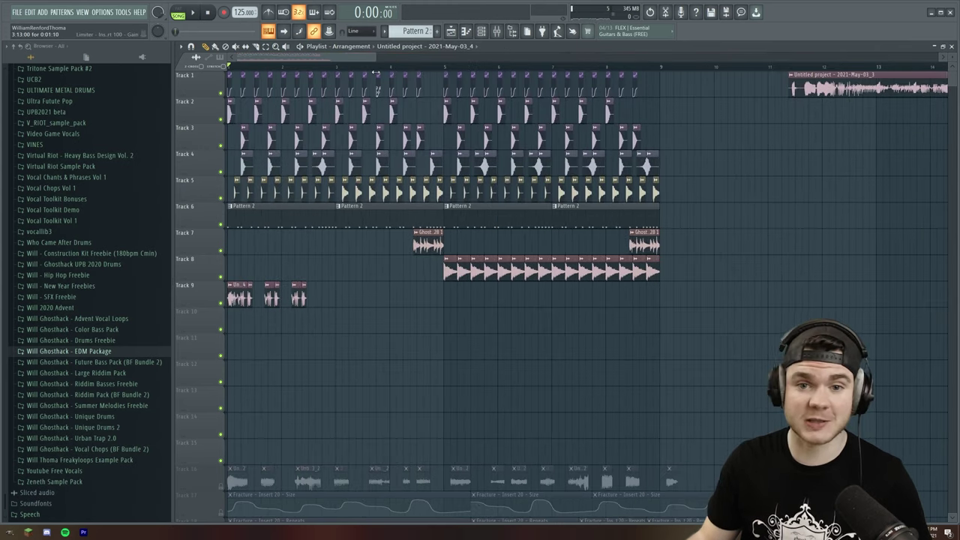
{"action": "left_click_drag", "start_coordinate": [338, 359], "coordinate": [225, 306]}
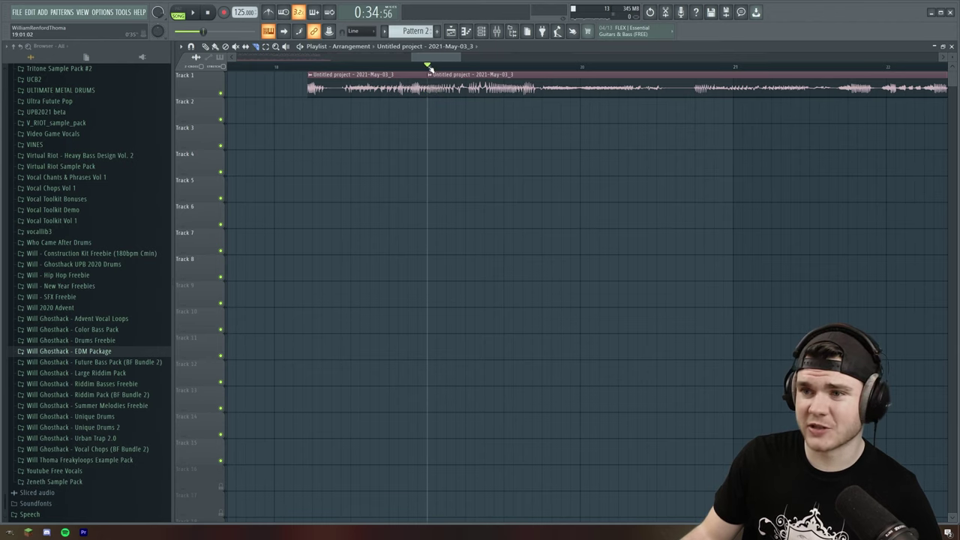
Audition the sliced segments of both resampled recordings on Track 1 from several playback positions.
{"action": "key", "text": "space"}
{"action": "left_click", "coordinate": [427, 66]}
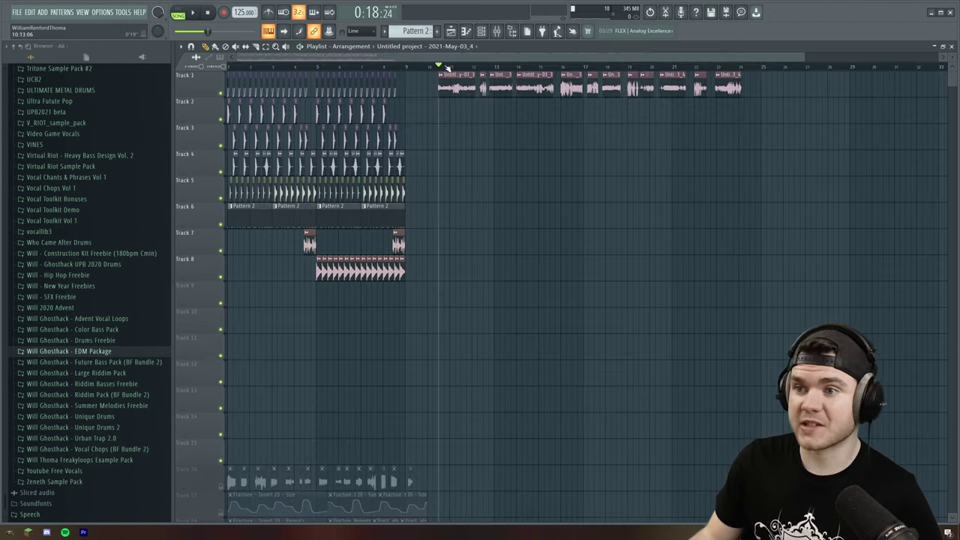
{"action": "key", "text": "space"}
{"action": "left_click", "coordinate": [483, 66]}
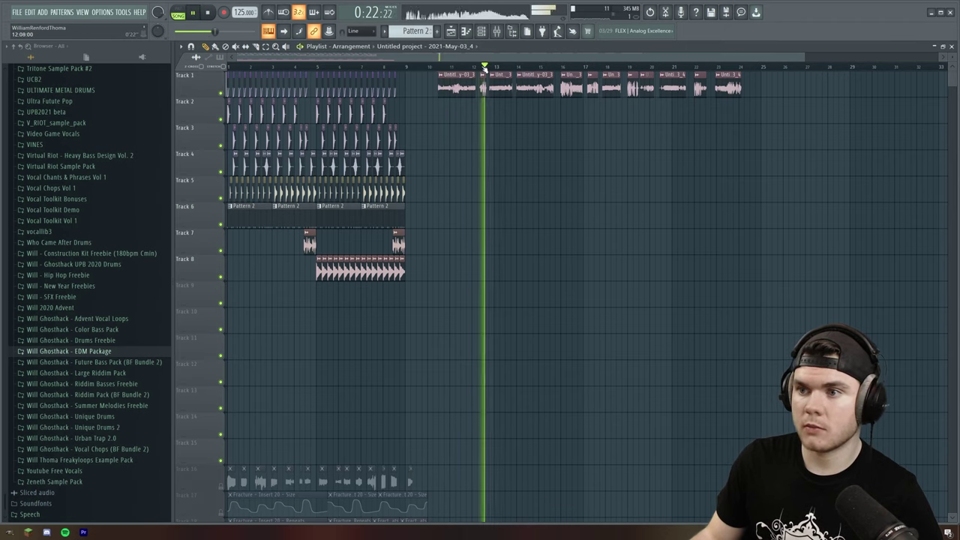
{"action": "left_click", "coordinate": [541, 67]}
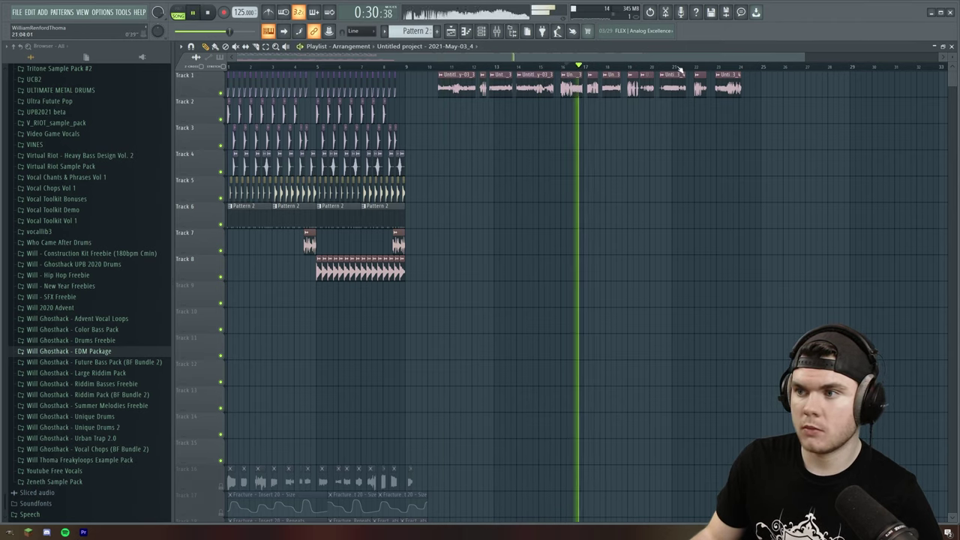
{"action": "left_click", "coordinate": [726, 67]}
{"action": "key", "text": "space"}
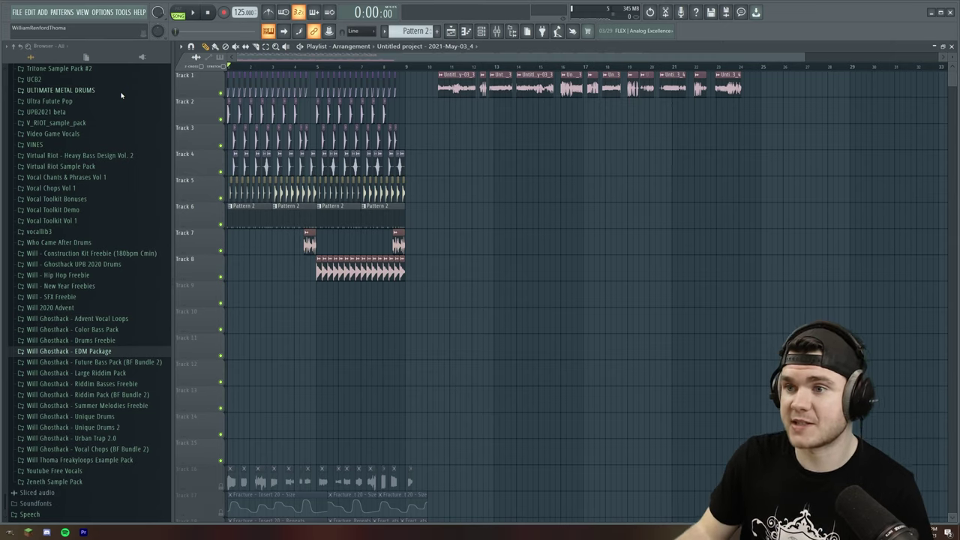
Create Pattern 3 and add a Vital synth channel to the channel rack.
{"action": "key", "text": "F6"}
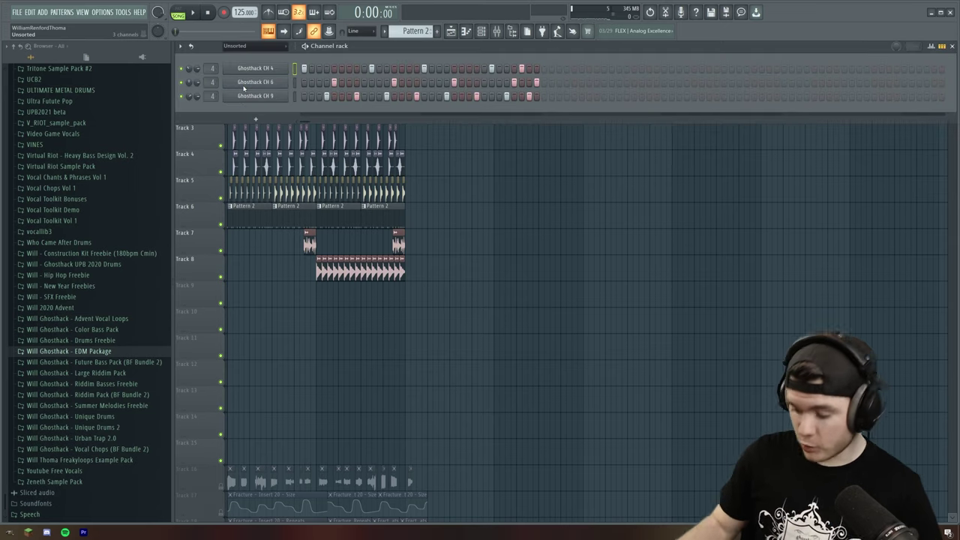
{"action": "left_click", "coordinate": [441, 31]}
{"action": "left_click", "coordinate": [263, 121]}
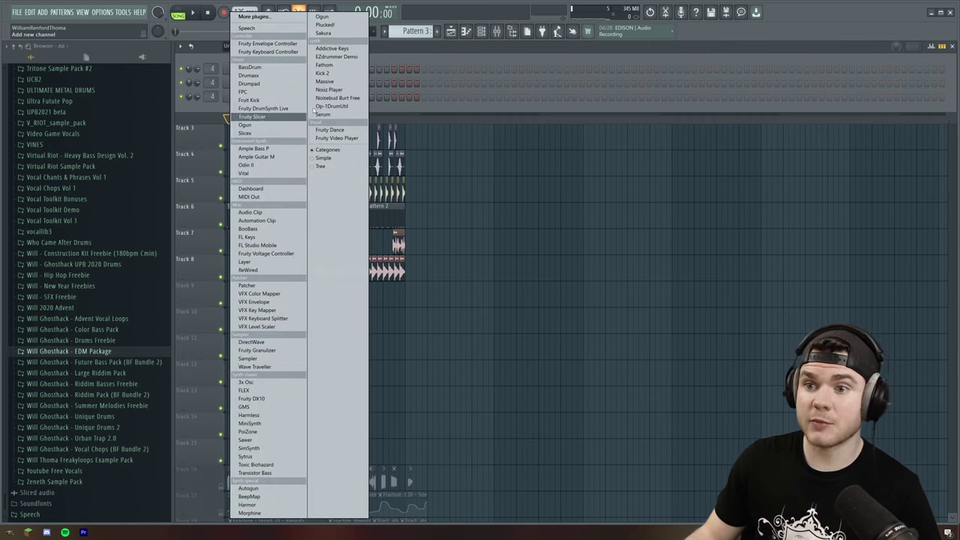
{"action": "left_click", "coordinate": [262, 173]}
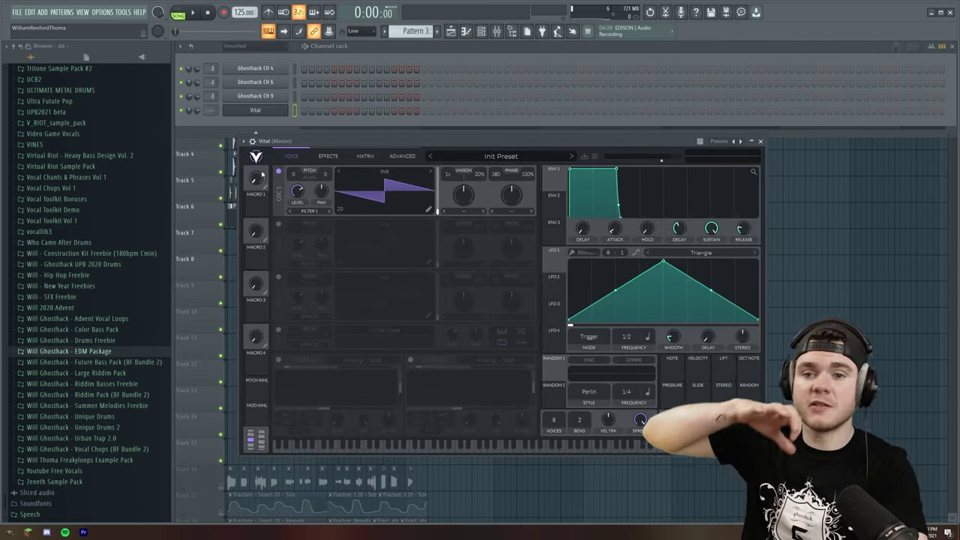
Play test notes on the Vital init patch and shift the synth window aside.
{"action": "key", "text": "c"}
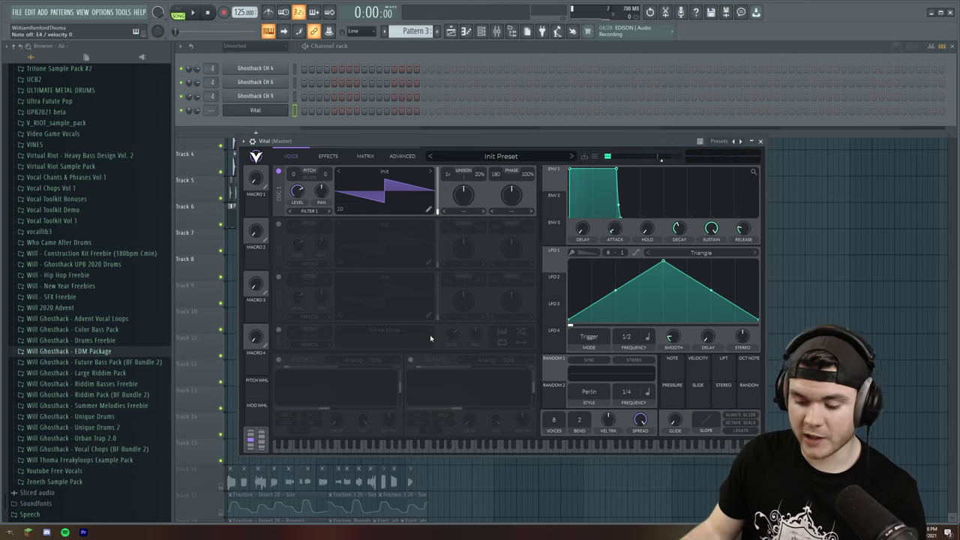
{"action": "key", "text": "c"}
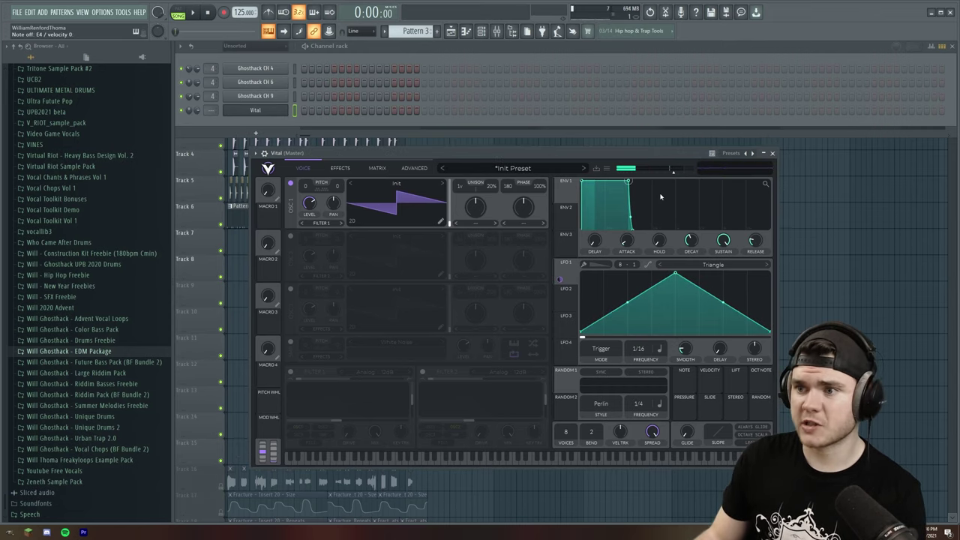
{"action": "left_click_drag", "start_coordinate": [610, 154], "coordinate": [551, 155]}
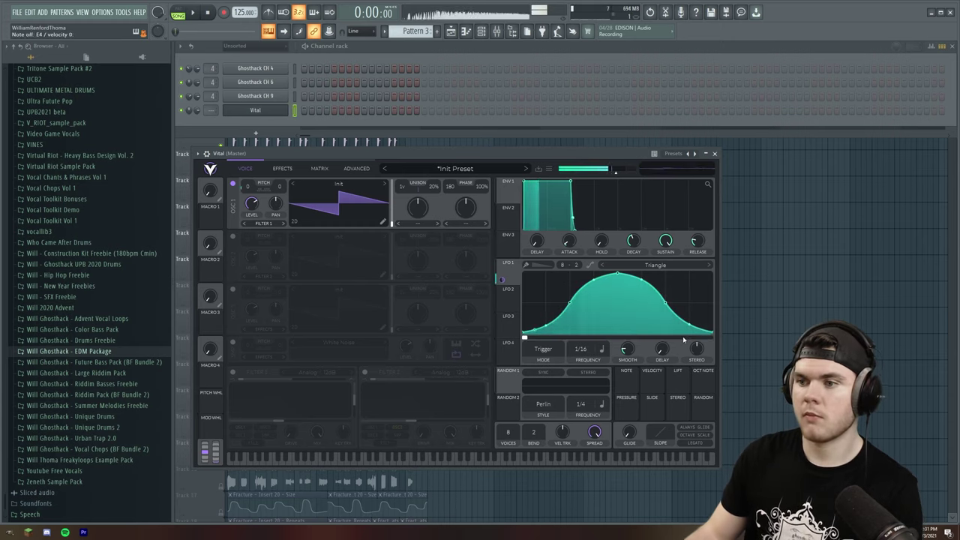
Enable distortion in Vital's effects, set its type to Down Sample and raise the drive.
{"action": "left_click", "coordinate": [277, 168]}
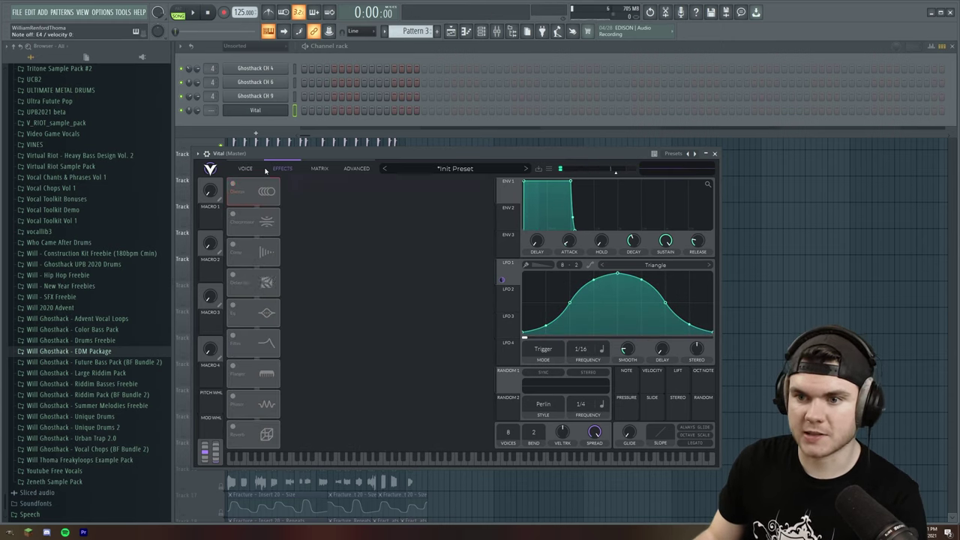
{"action": "left_click", "coordinate": [233, 183]}
{"action": "left_click", "coordinate": [321, 189]}
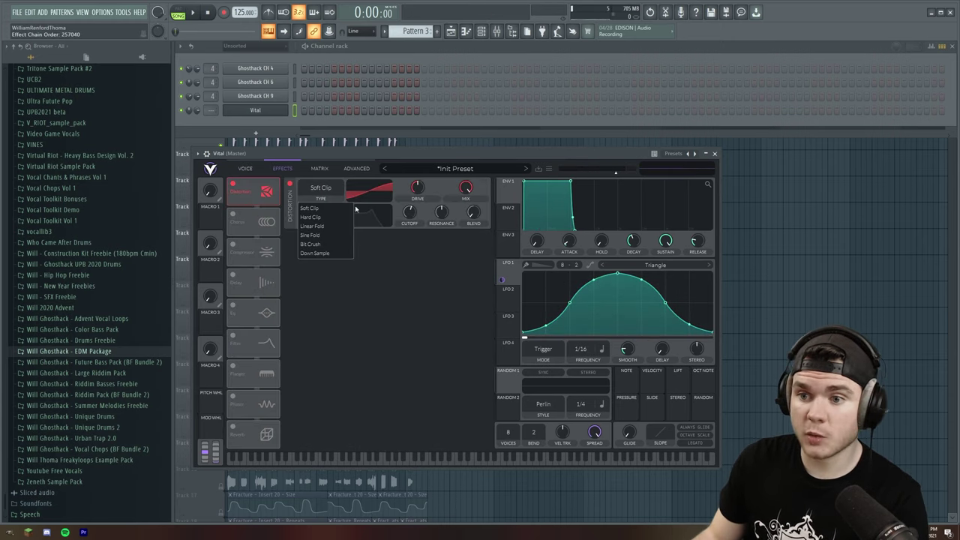
{"action": "left_click", "coordinate": [334, 256]}
{"action": "mouse_move", "coordinate": [419, 188]}
{"action": "left_mouse_down"}
{"action": "mouse_move", "coordinate": [419, 158]}
{"action": "mouse_move", "coordinate": [419, 177]}
{"action": "left_mouse_up"}
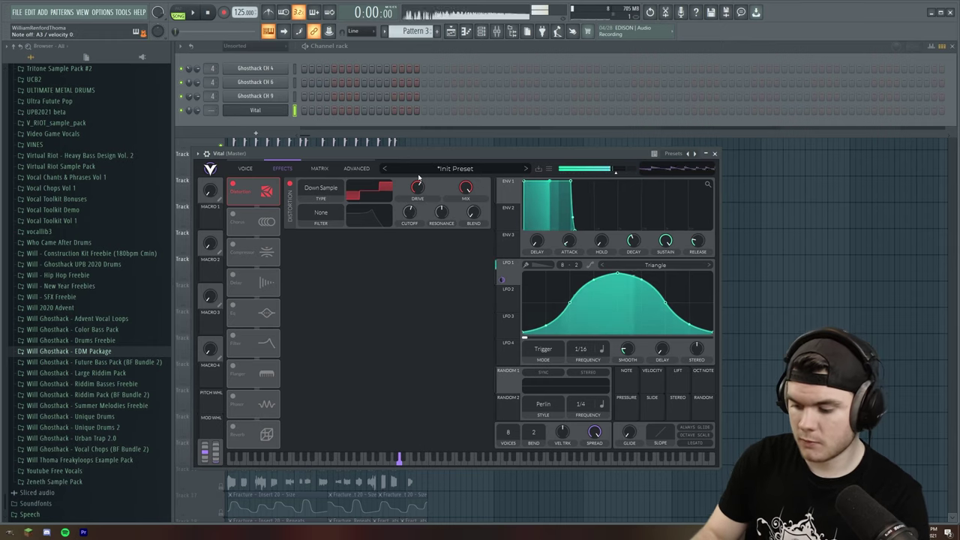
Route the Vital channel to mixer track 21 and adjust the X and Y parameters of the Effector's lo-fi module.
{"action": "key", "text": "ctrl+l"}
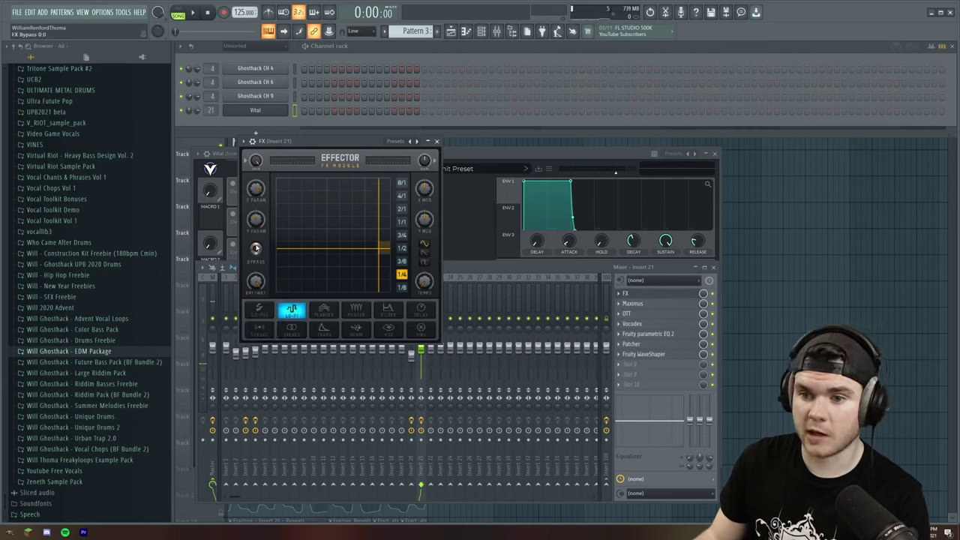
{"action": "left_click_drag", "start_coordinate": [351, 242], "coordinate": [320, 302]}
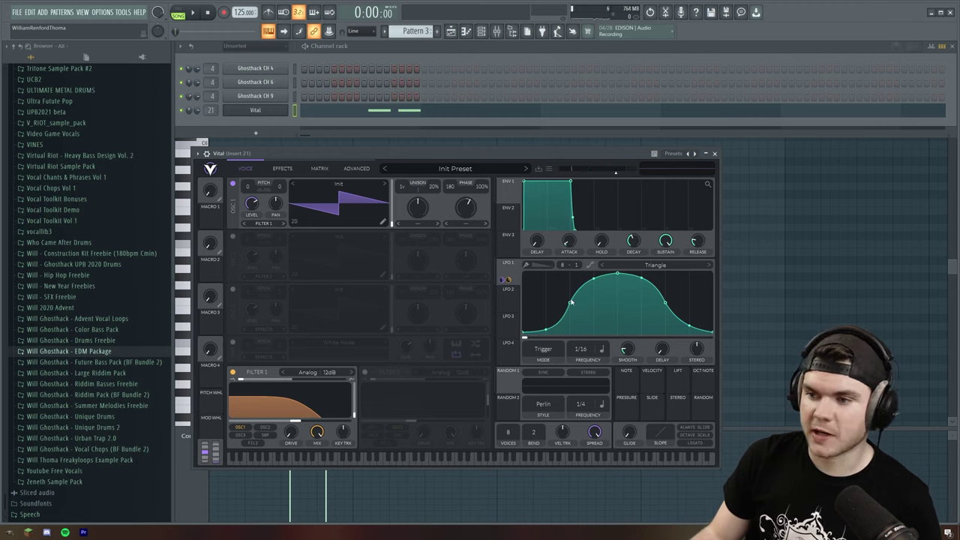
Edit the point on the rising slope of Vital's LFO 1 shape.
{"action": "right_click", "coordinate": [570, 304]}
{"action": "left_click", "coordinate": [604, 309]}
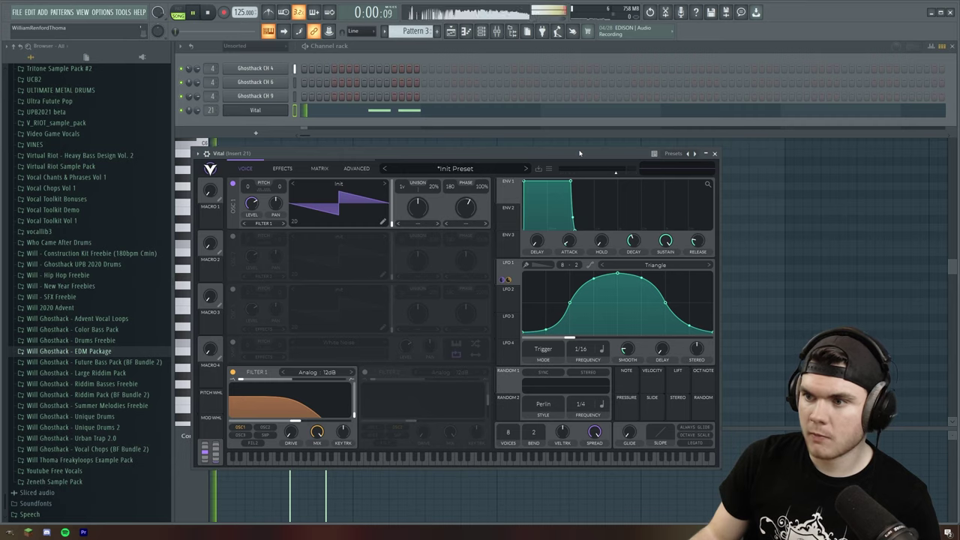
Close the Vital window and return to the playlist while playing back the song.
{"action": "key", "text": "space"}
{"action": "left_click", "coordinate": [715, 154]}
{"action": "key", "text": "space"}
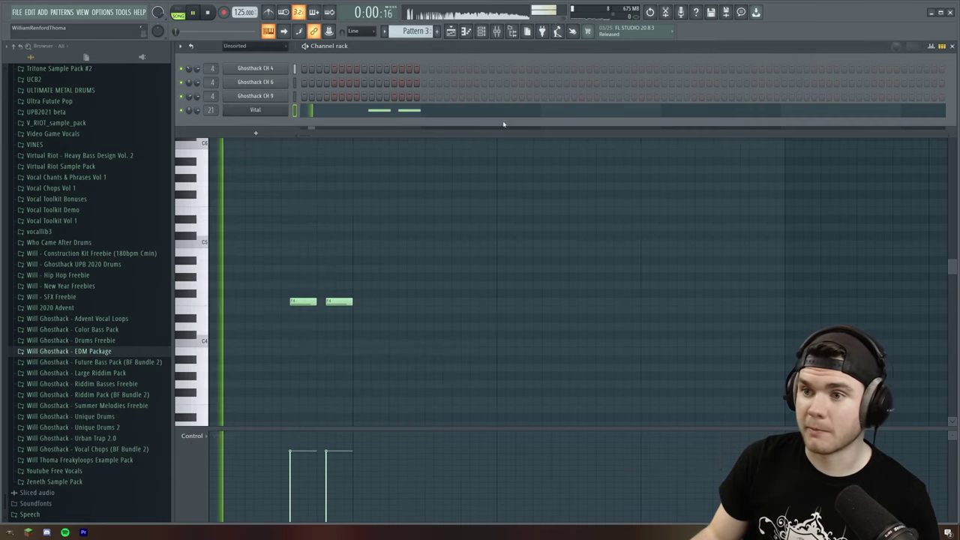
{"action": "left_click", "coordinate": [398, 111]}
{"action": "left_click", "coordinate": [397, 111]}
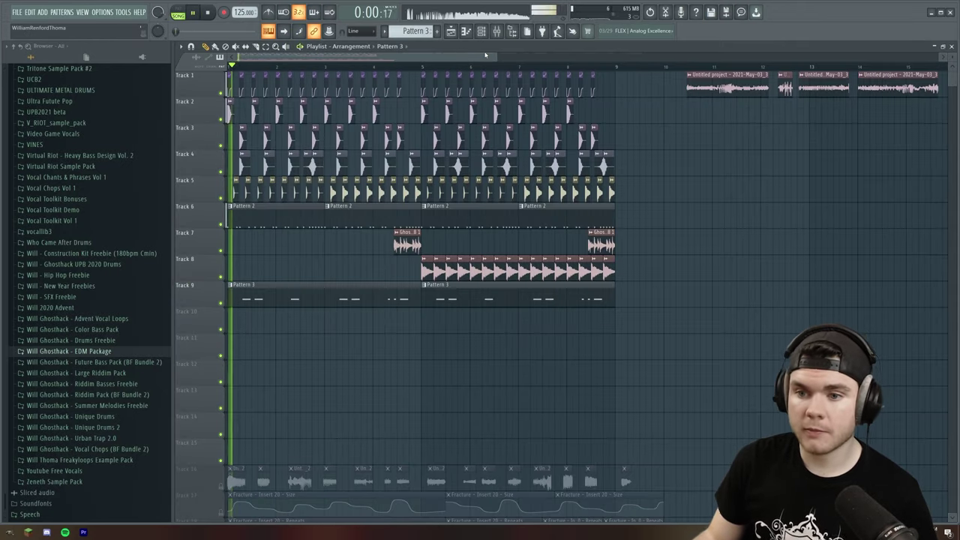
{"action": "key", "text": "F9"}
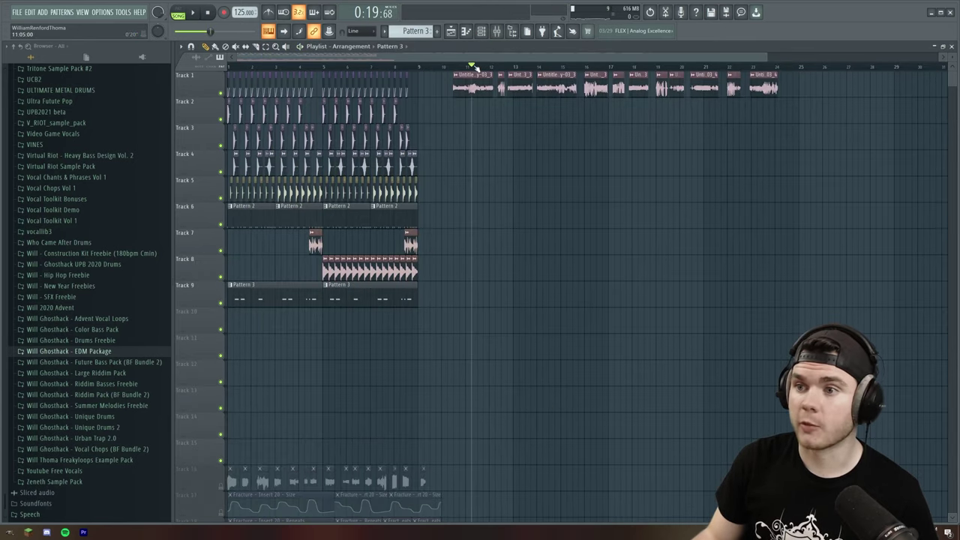
Place a slice of the recorded bass audio on Track 10 at bar 1 and play it with the drums.
{"action": "key", "text": "space"}
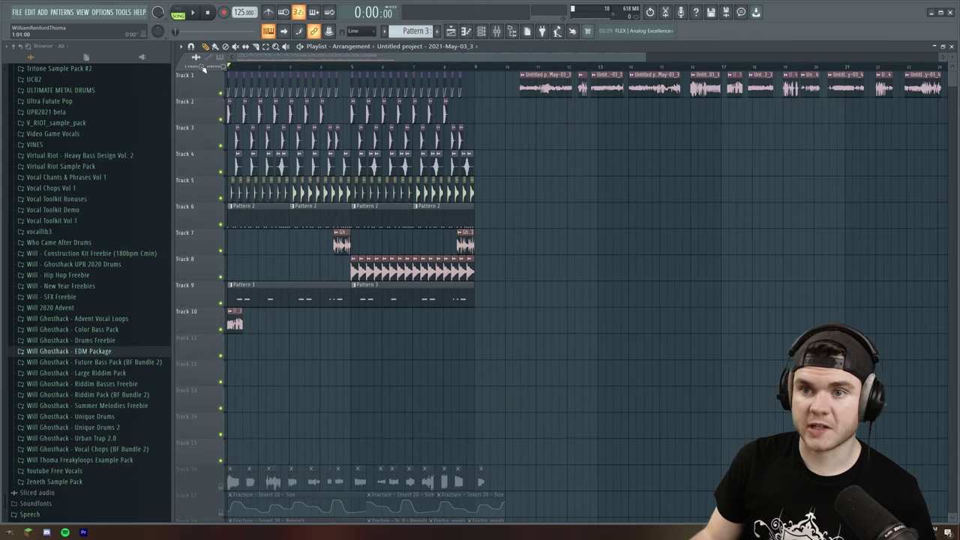
{"action": "scroll", "coordinate": [234, 68], "scroll_direction": "up", "scroll_amount": 3}
{"action": "scroll", "coordinate": [232, 68], "scroll_direction": "up", "scroll_amount": 3}
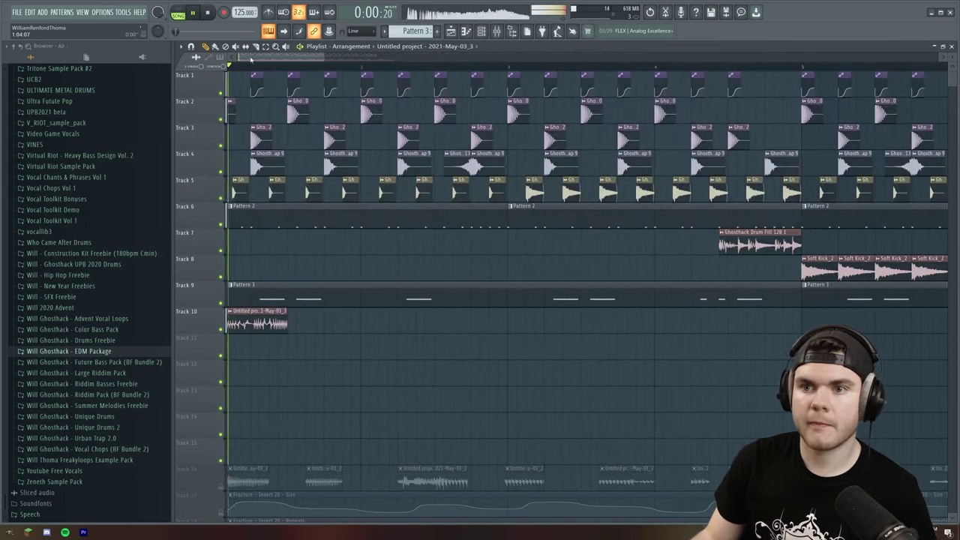
{"action": "key", "text": "space"}
{"action": "key", "text": "space"}
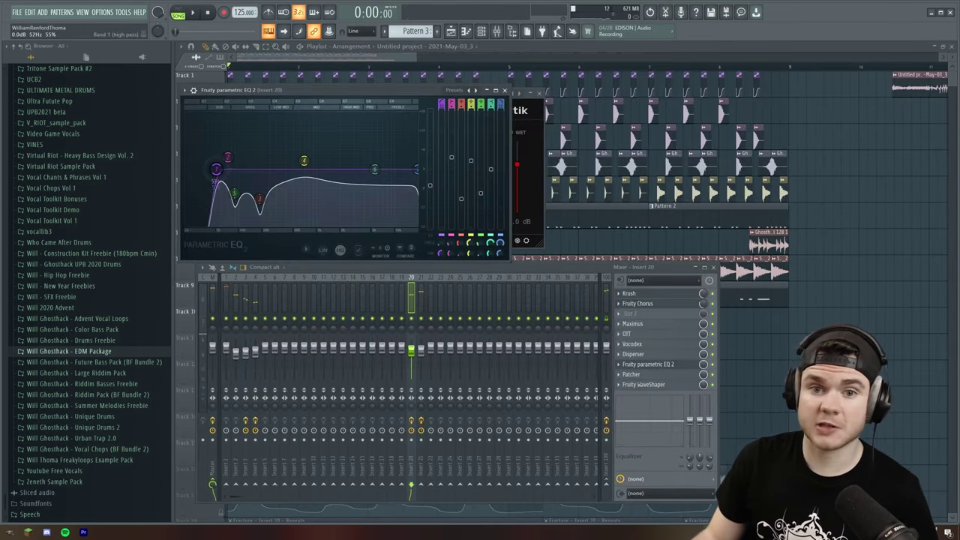
Add bass slices on Track 11 at beats one and three of bar 2, cutting off the second slice at beat four.
{"action": "key", "text": "space"}
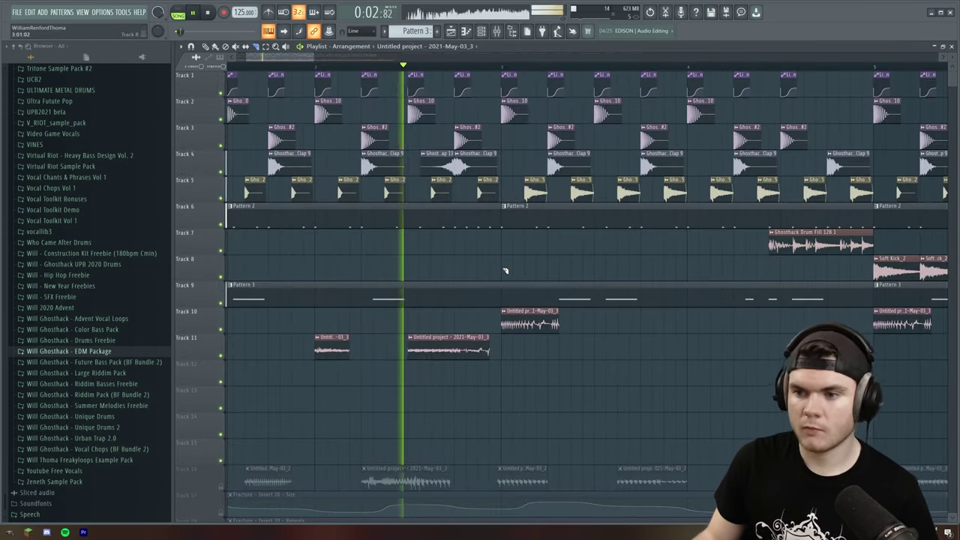
{"action": "key", "text": "space"}
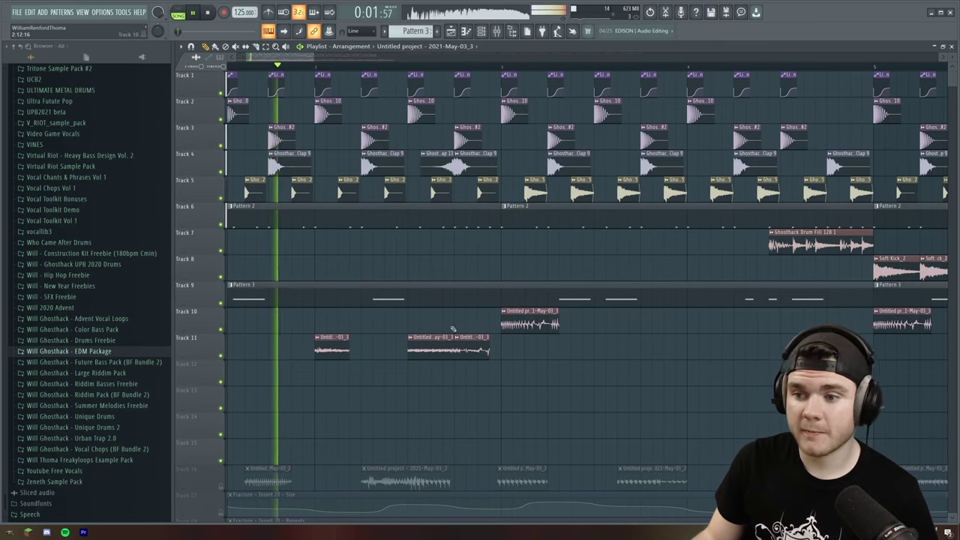
{"action": "right_click", "coordinate": [465, 350]}
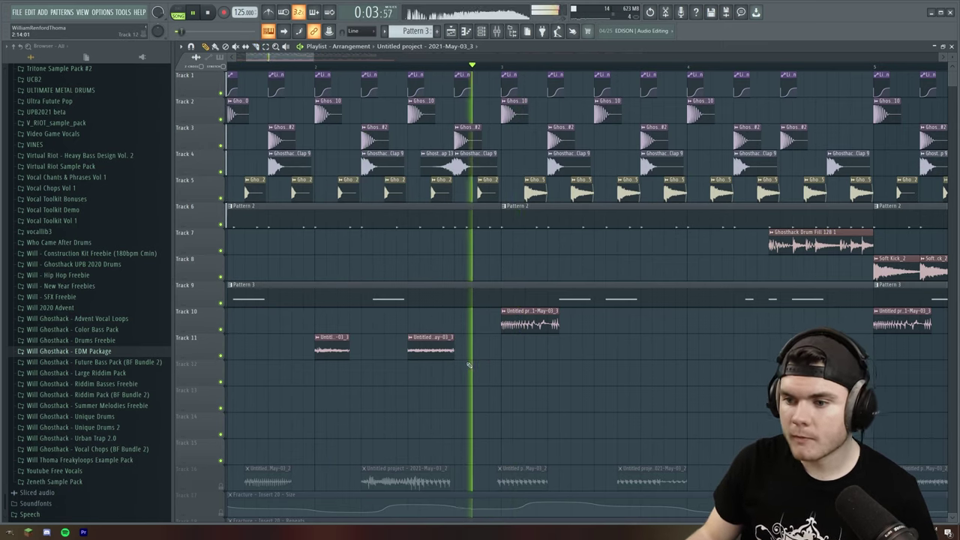
{"action": "key", "text": "space"}
Audition the recorded clips on Track 1 and place a bass slice on Track 12 at beat four of bar 2.
{"action": "scroll", "coordinate": [380, 56], "scroll_direction": "down", "scroll_amount": 6}
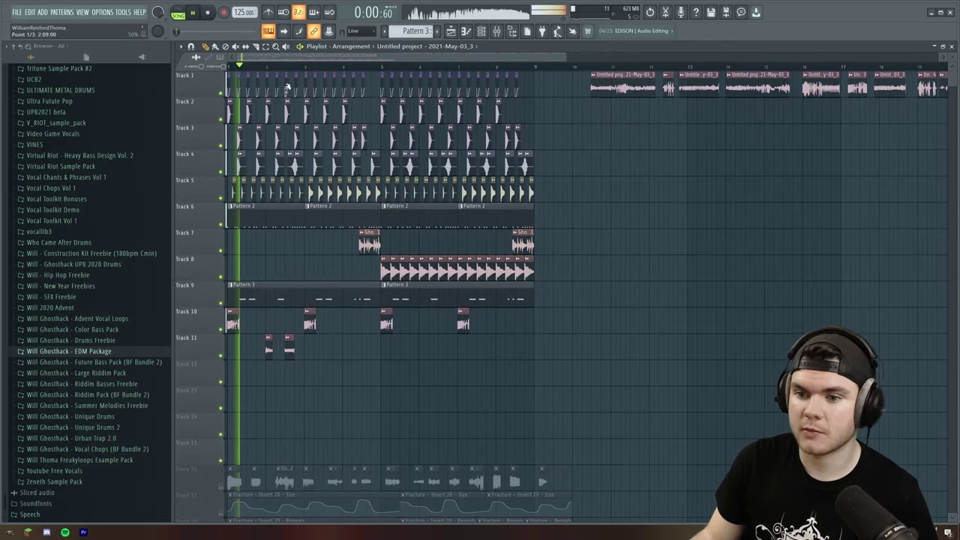
{"action": "key", "text": "space"}
{"action": "left_click", "coordinate": [660, 66]}
{"action": "key", "text": "space"}
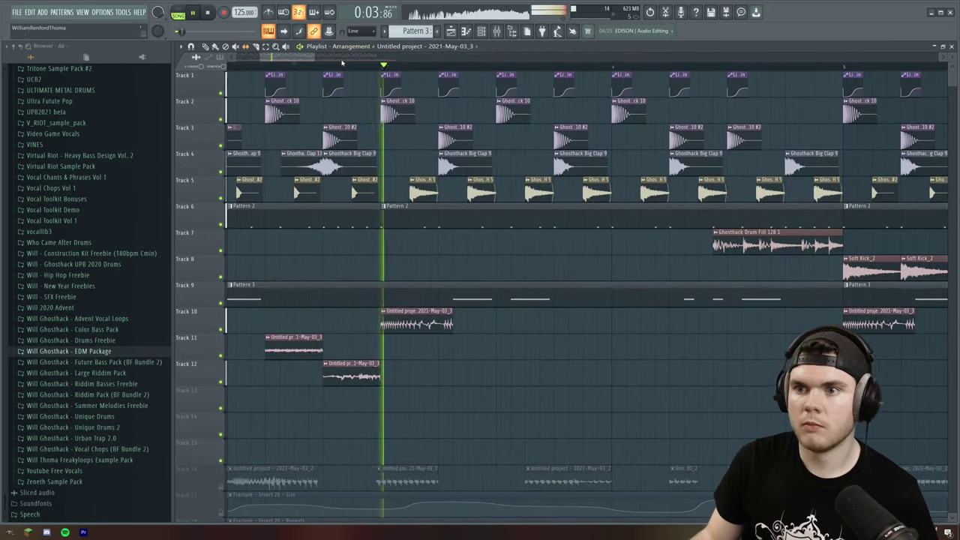
Move the Track 12 bass slice earlier in bar 2 so it starts right after the first Track 11 slice.
{"action": "key", "text": "space"}
{"action": "scroll", "coordinate": [337, 60], "scroll_direction": "down", "scroll_amount": 3}
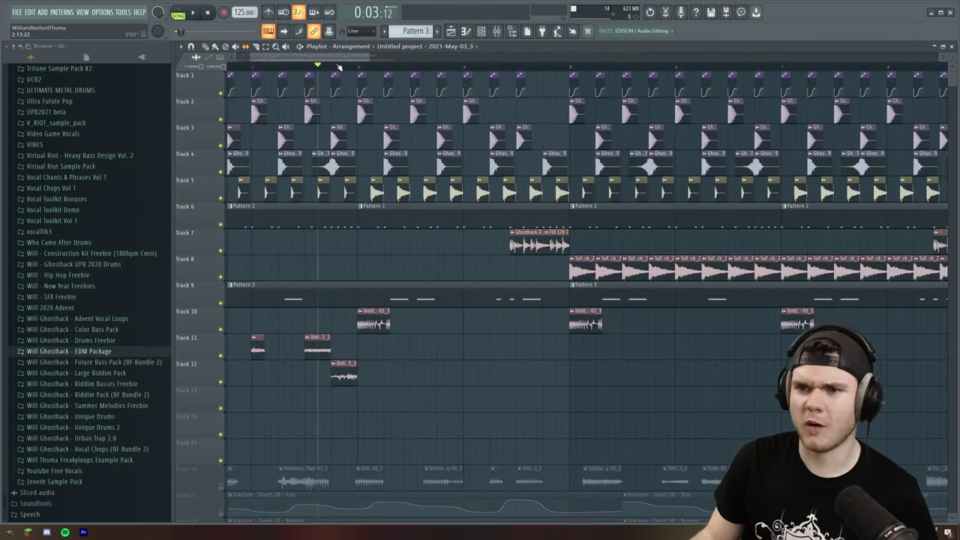
{"action": "key", "text": "space"}
{"action": "left_click_drag", "start_coordinate": [330, 60], "coordinate": [310, 64]}
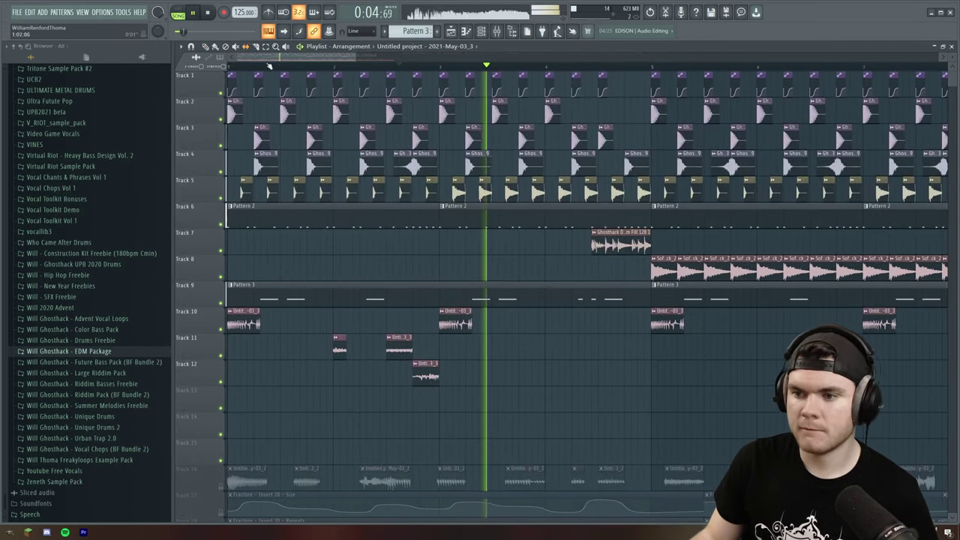
{"action": "key", "text": "space"}
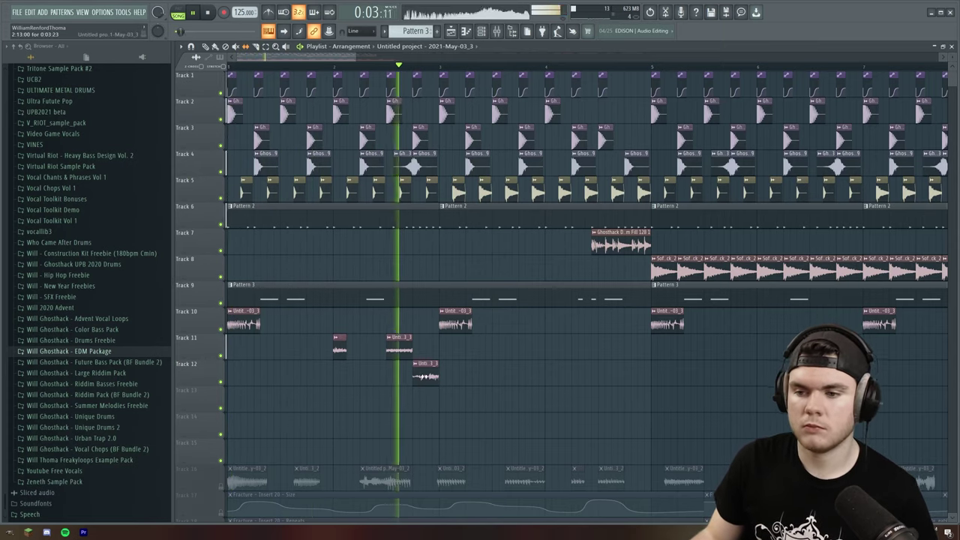
{"action": "key", "text": "space"}
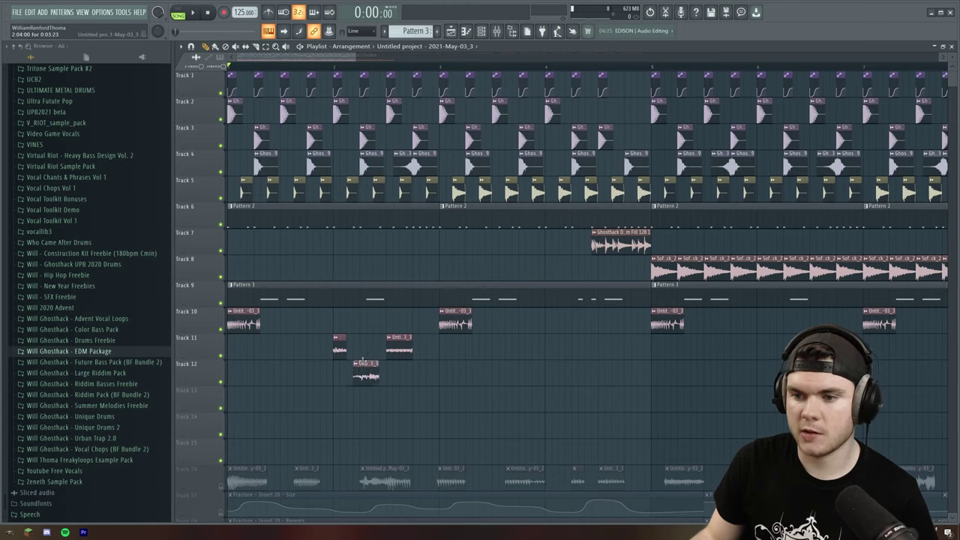
{"action": "left_click", "coordinate": [334, 69]}
{"action": "key", "text": "space"}
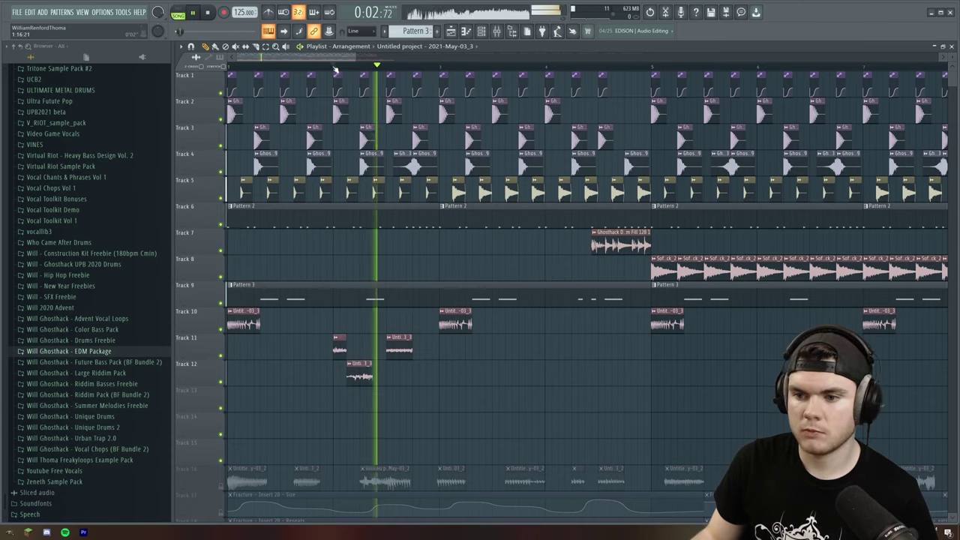
Slip the audio inside the Track 12 slice in bar 2 to a different part of the recording and play it back.
{"action": "scroll", "coordinate": [335, 69], "scroll_direction": "up", "scroll_amount": 3}
{"action": "left_click", "coordinate": [334, 69]}
{"action": "left_click_drag", "start_coordinate": [443, 368], "coordinate": [425, 369]}
{"action": "key", "text": "s"}
{"action": "left_click_drag", "start_coordinate": [420, 370], "coordinate": [534, 372]}
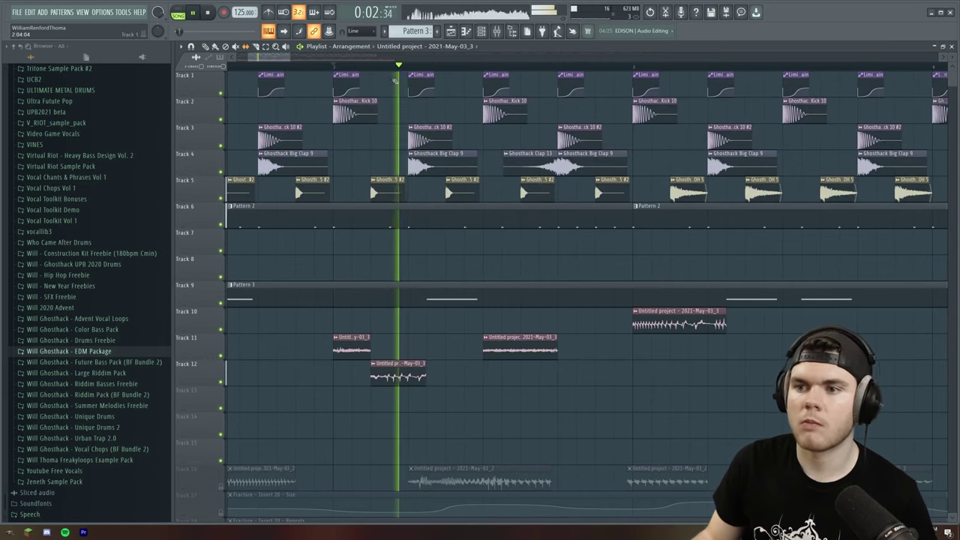
{"action": "scroll", "coordinate": [395, 73], "scroll_direction": "down", "scroll_amount": 3}
{"action": "scroll", "coordinate": [396, 73], "scroll_direction": "down", "scroll_amount": 1}
{"action": "key", "text": "space"}
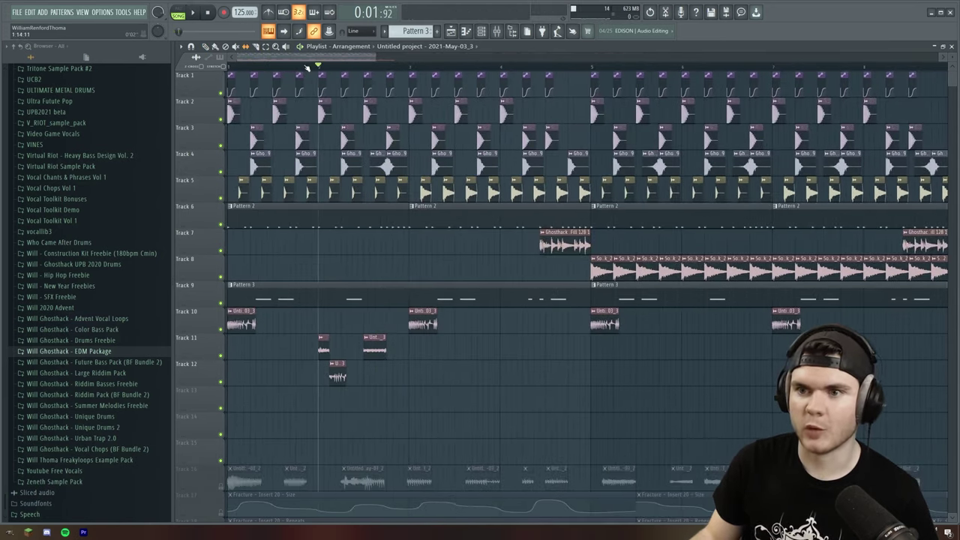
Audition more recorded clips on Track 1 and place short chopped bass slices on Track 12 at beat four of bar 2.
{"action": "key", "text": "space"}
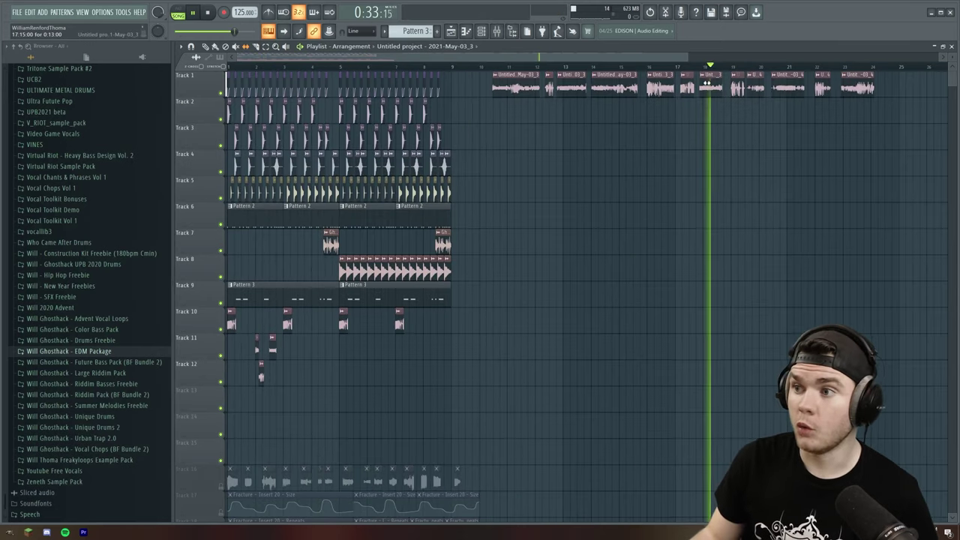
{"action": "key", "text": "space"}
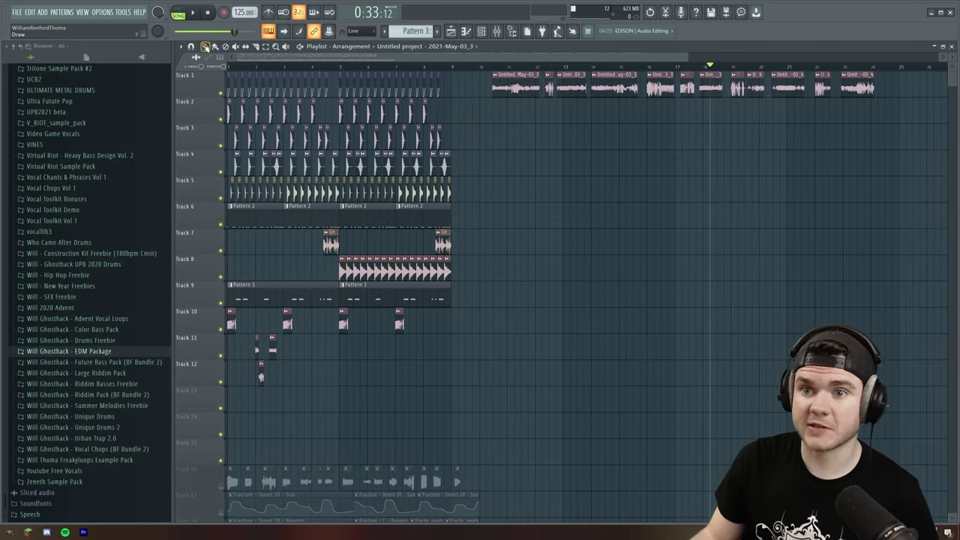
{"action": "key", "text": "space"}
{"action": "key", "text": "space"}
{"action": "key", "text": "space"}
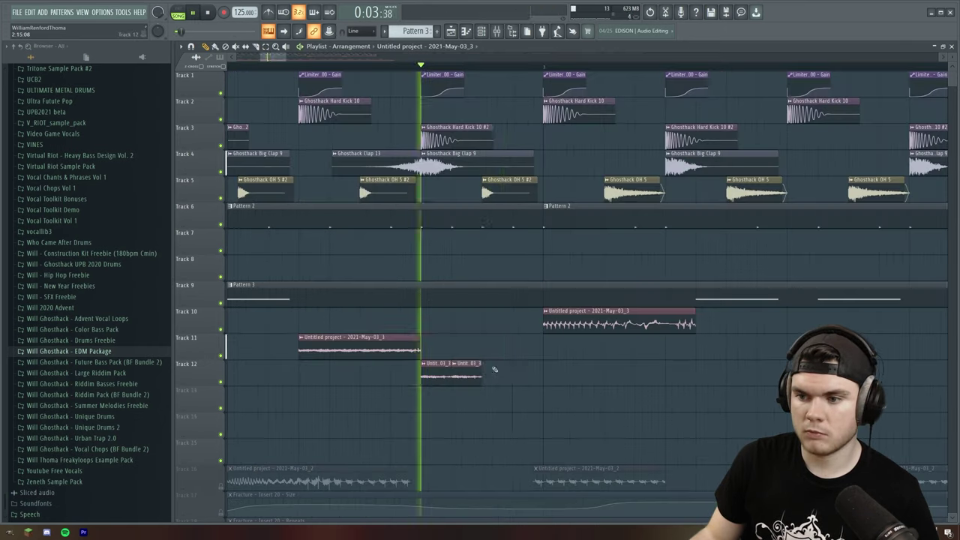
Repeat the short Track 12 slice two more times to fill the space up to bar 3, and play it back.
{"action": "left_click", "coordinate": [495, 369]}
{"action": "left_click", "coordinate": [520, 365]}
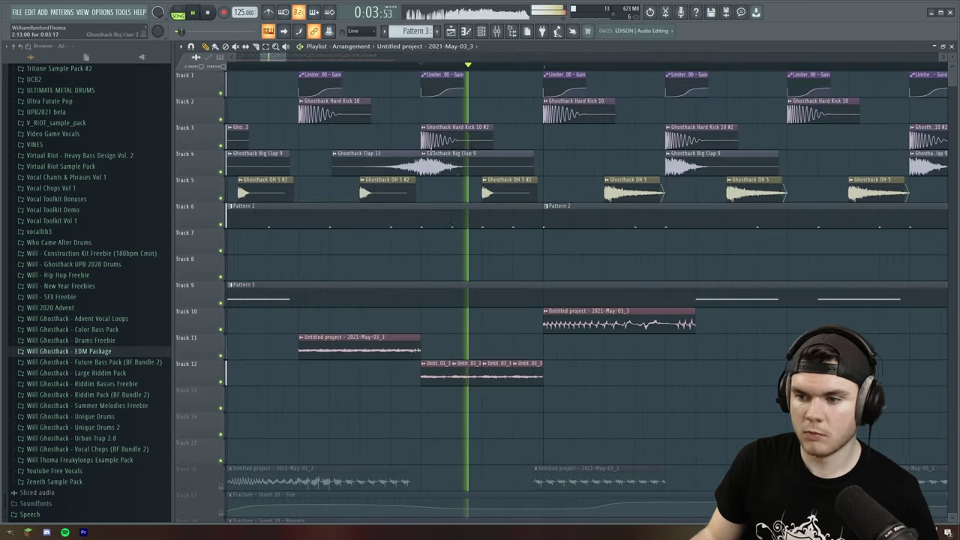
{"action": "key", "text": "space"}
{"action": "scroll", "coordinate": [423, 69], "scroll_direction": "down", "scroll_amount": 5}
{"action": "key", "text": "space"}
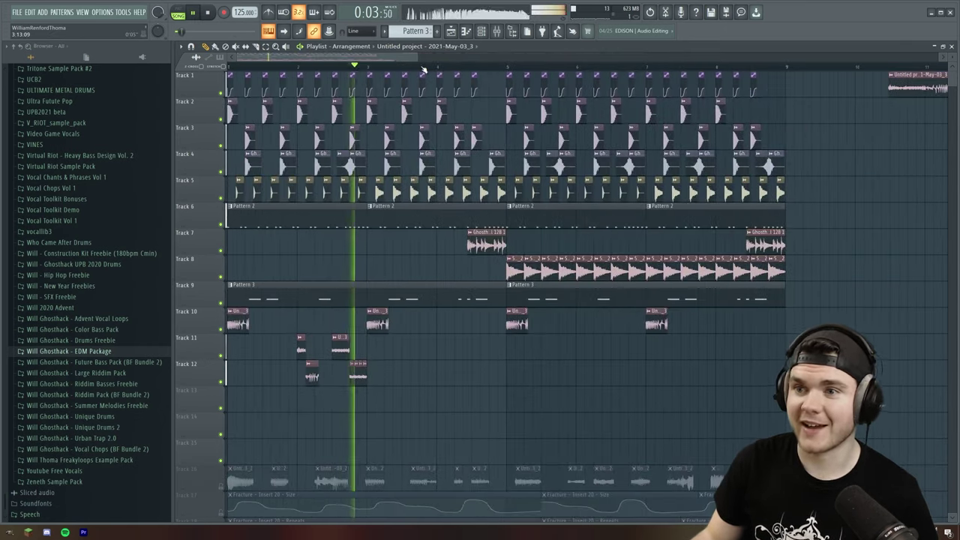
Play back the completed eight-bar bass and drum arrangement from bar 5.
{"action": "key", "text": "space"}
{"action": "key", "text": "space"}
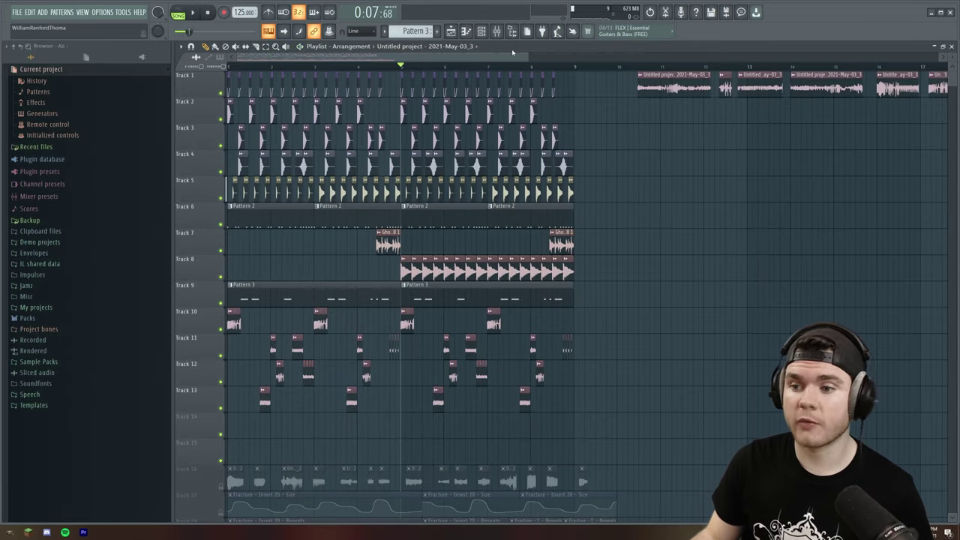
{"action": "key", "text": "space"}
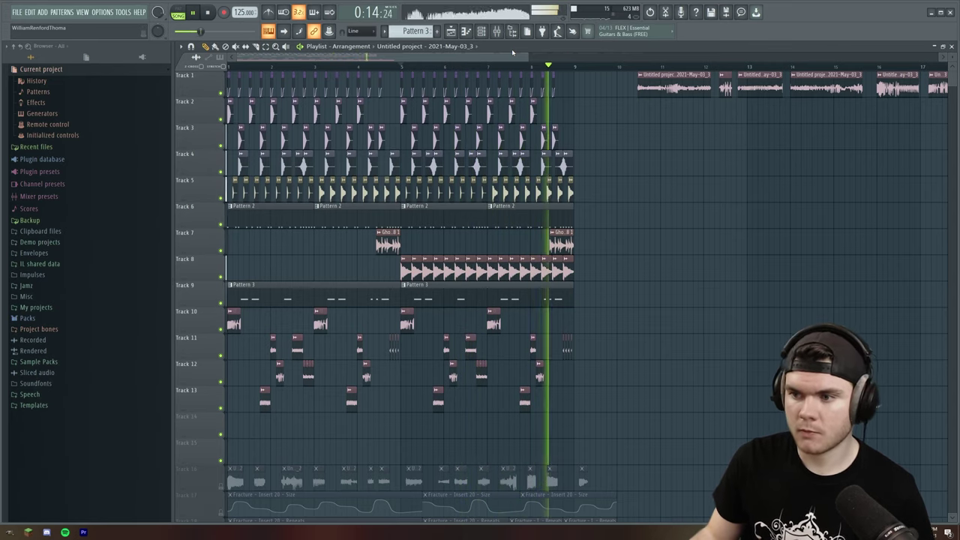
{"action": "key", "text": "space"}
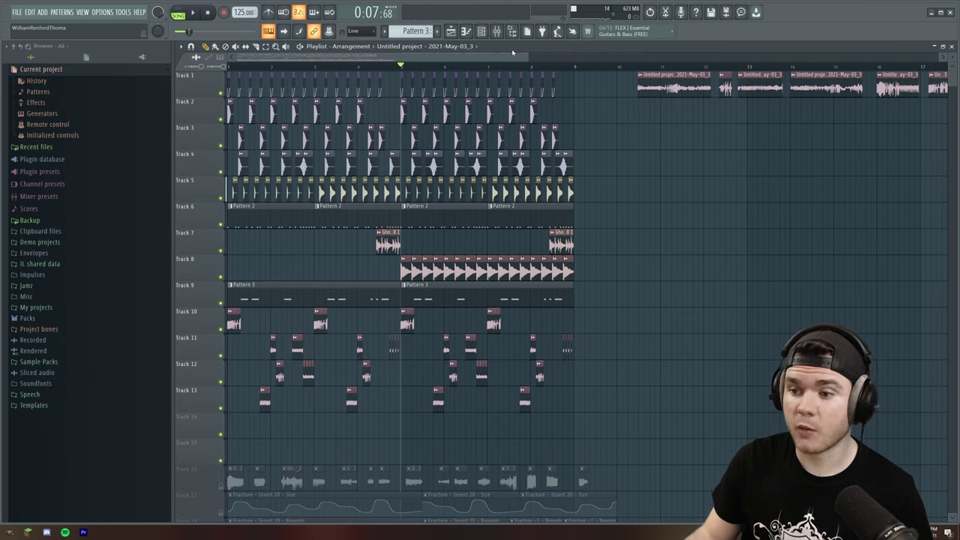
Listen to bars 5 and 6 repeatedly to judge the bass slices in the second half.
{"action": "scroll", "coordinate": [458, 68], "scroll_direction": "up", "scroll_amount": 3}
{"action": "scroll", "coordinate": [458, 67], "scroll_direction": "up", "scroll_amount": 2}
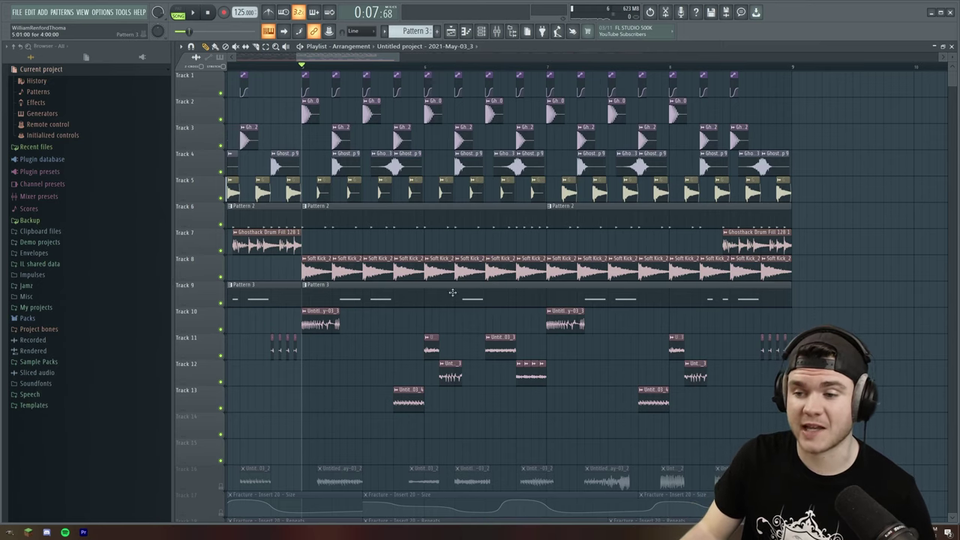
{"action": "key", "text": "space"}
{"action": "key", "text": "space"}
{"action": "key", "text": "space"}
{"action": "key", "text": "space"}
{"action": "key", "text": "space"}
{"action": "key", "text": "space"}
{"action": "key", "text": "space"}
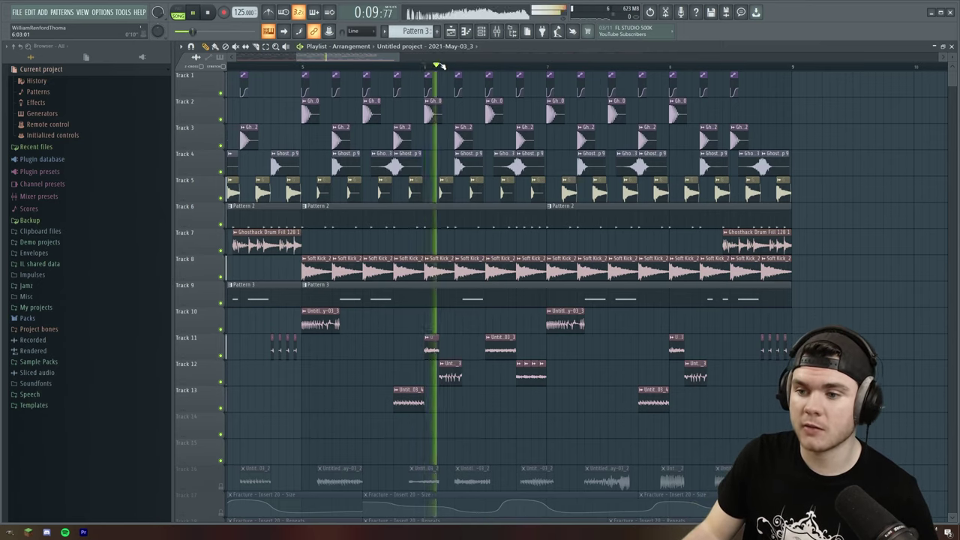
Replace the Track 11 bass slice at bar 6 with a different recorded slice, playing from bar 5.
{"action": "left_click_drag", "start_coordinate": [434, 342], "coordinate": [431, 348]}
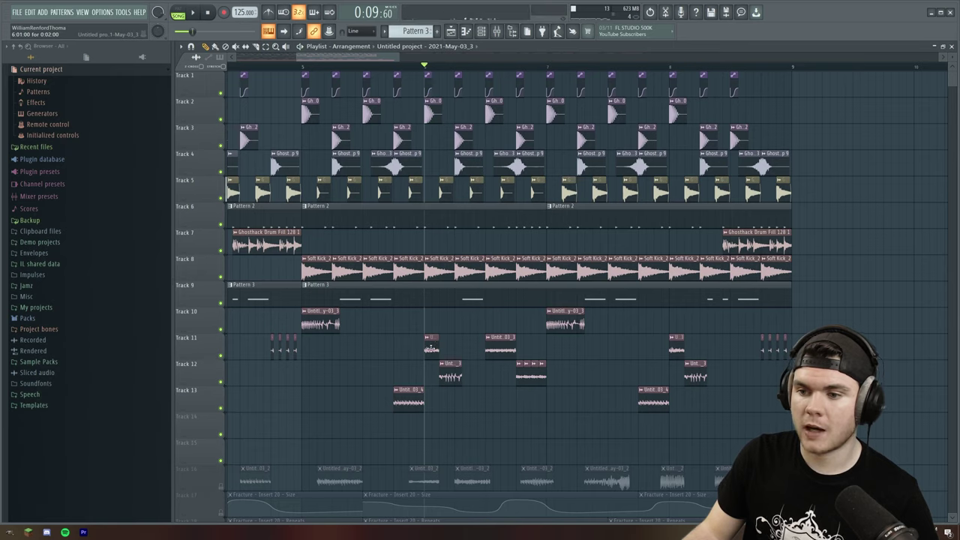
{"action": "key", "text": "space"}
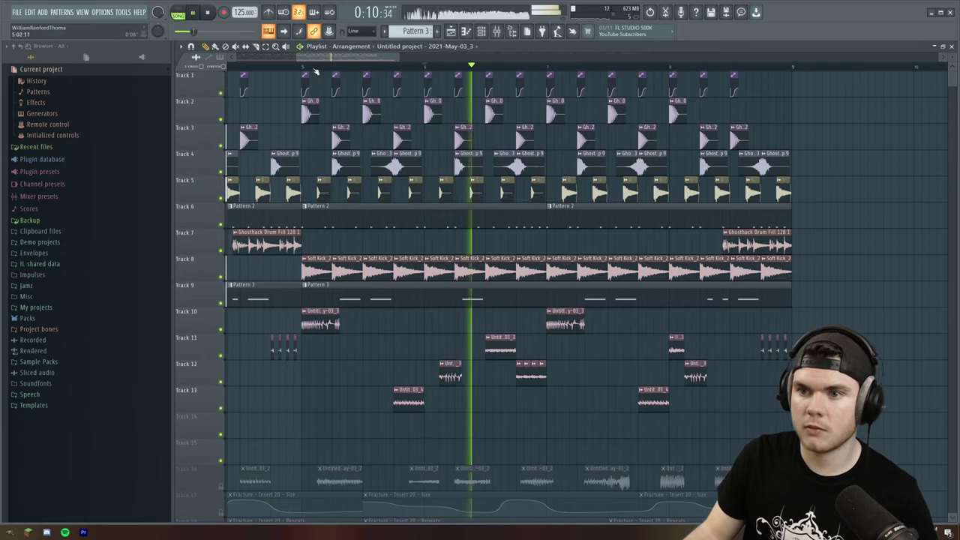
{"action": "left_click", "coordinate": [301, 68]}
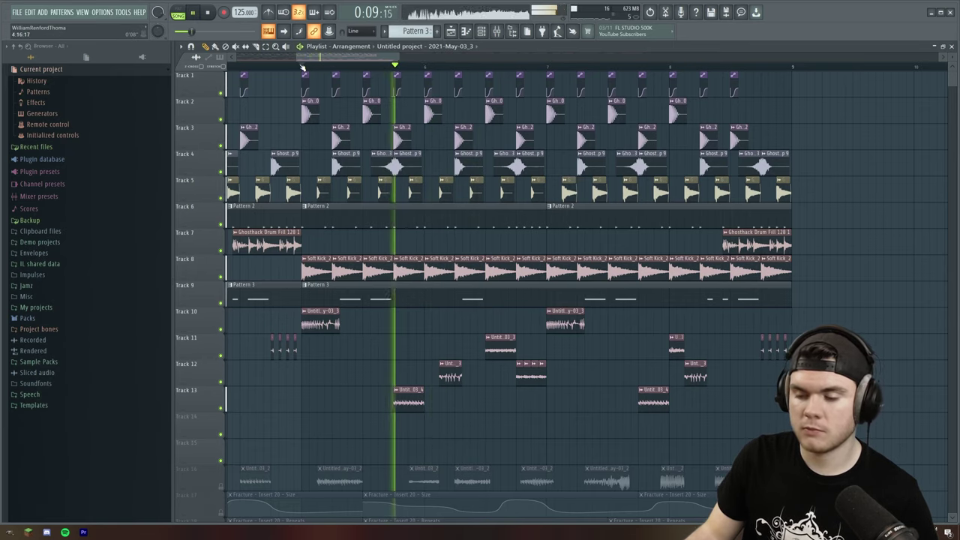
{"action": "key", "text": "space"}
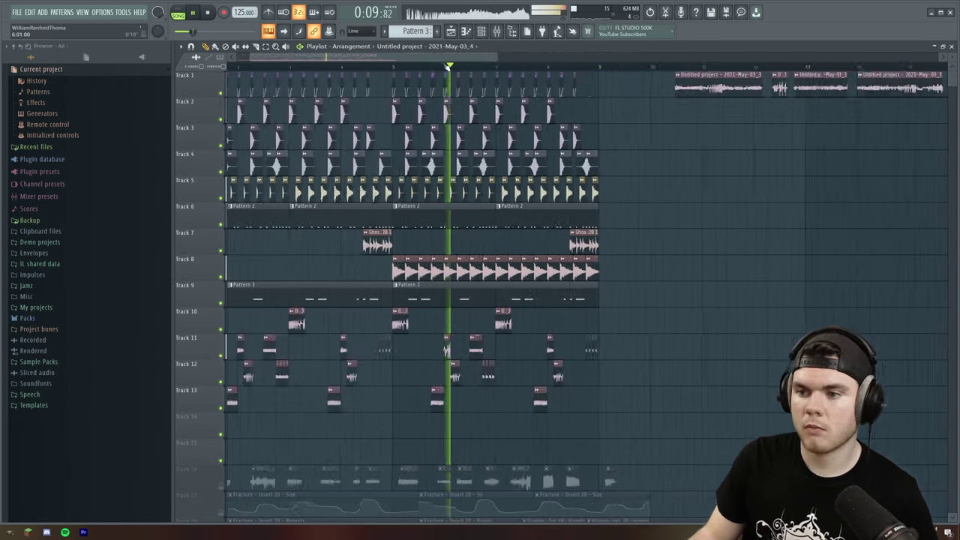
Play back the arrangement repeatedly from bars 5 and 6 to check how the replaced Track 11 bass slice fits.
{"action": "scroll", "coordinate": [449, 66], "scroll_direction": "down", "scroll_amount": 3}
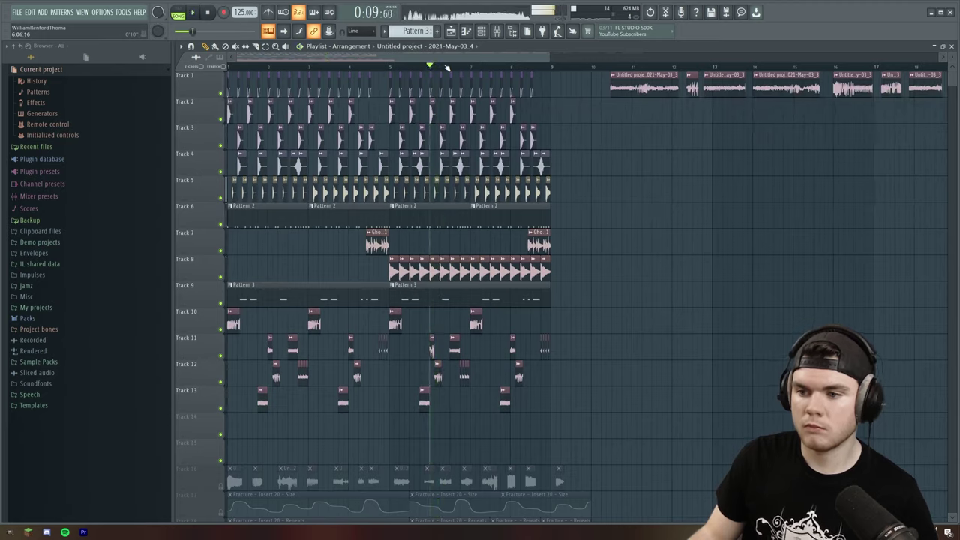
{"action": "key", "text": "space"}
{"action": "key", "text": "space"}
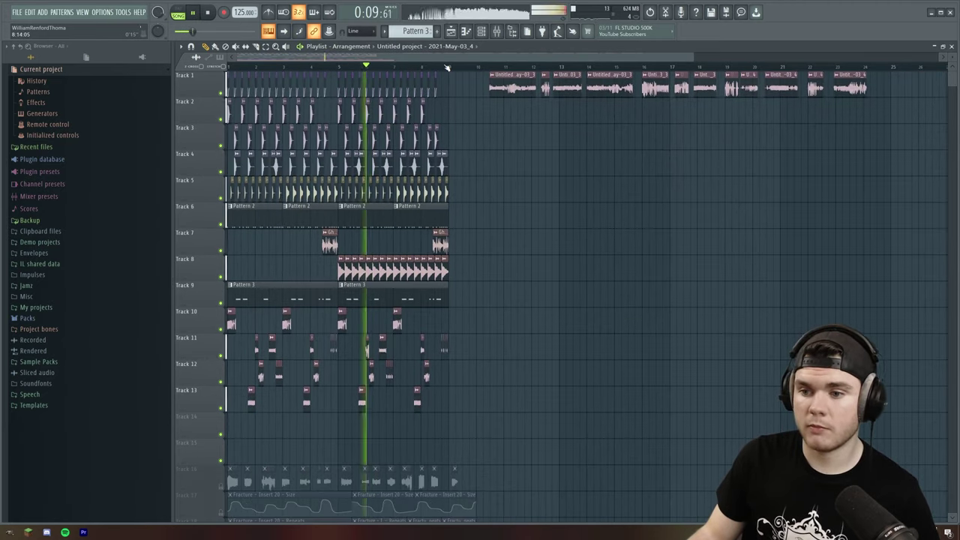
{"action": "left_click", "coordinate": [341, 66]}
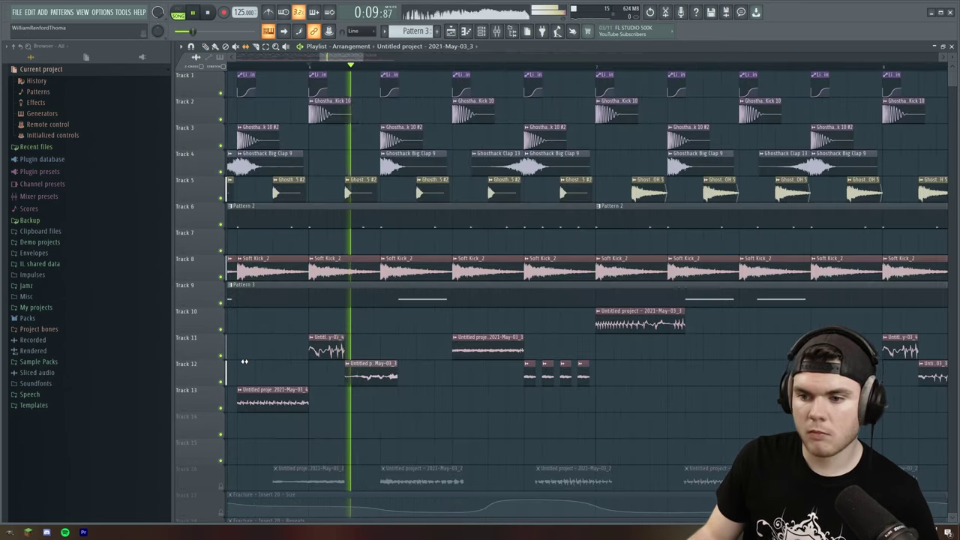
{"action": "key", "text": "space"}
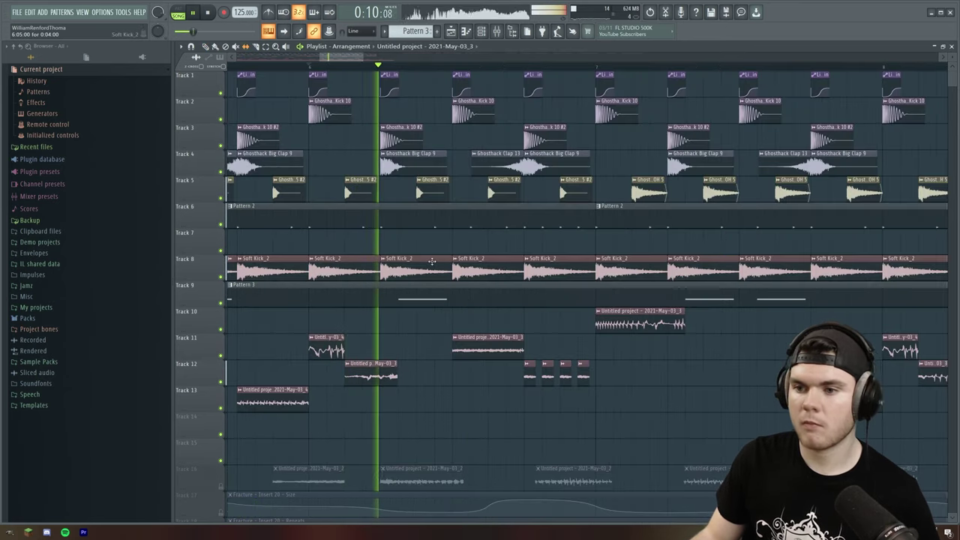
{"action": "key", "text": "space"}
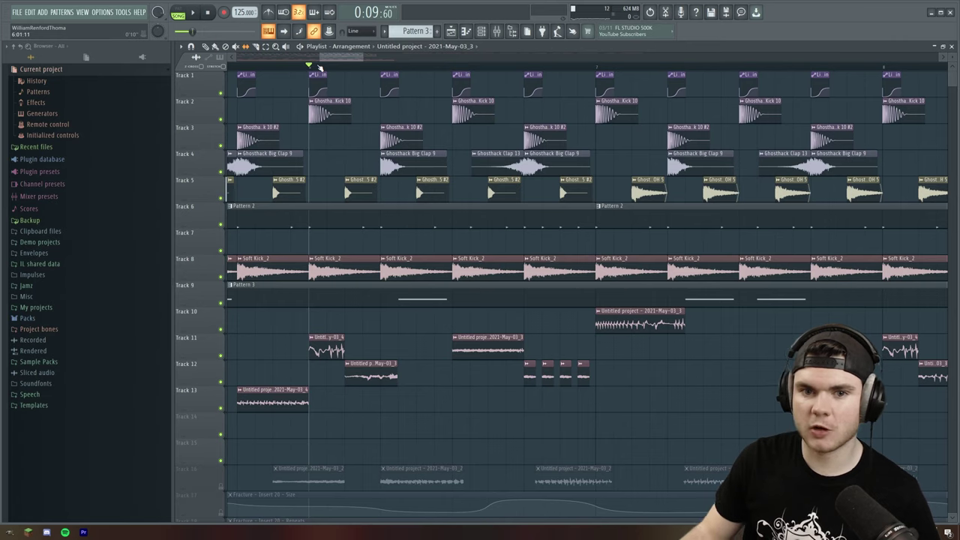
{"action": "key", "text": "space"}
{"action": "scroll", "coordinate": [319, 66], "scroll_direction": "up", "scroll_amount": 1}
{"action": "scroll", "coordinate": [354, 69], "scroll_direction": "down", "scroll_amount": 2}
{"action": "key", "text": "space"}
{"action": "scroll", "coordinate": [355, 71], "scroll_direction": "down", "scroll_amount": 2}
{"action": "key", "text": "space"}
{"action": "scroll", "coordinate": [502, 69], "scroll_direction": "up", "scroll_amount": 4}
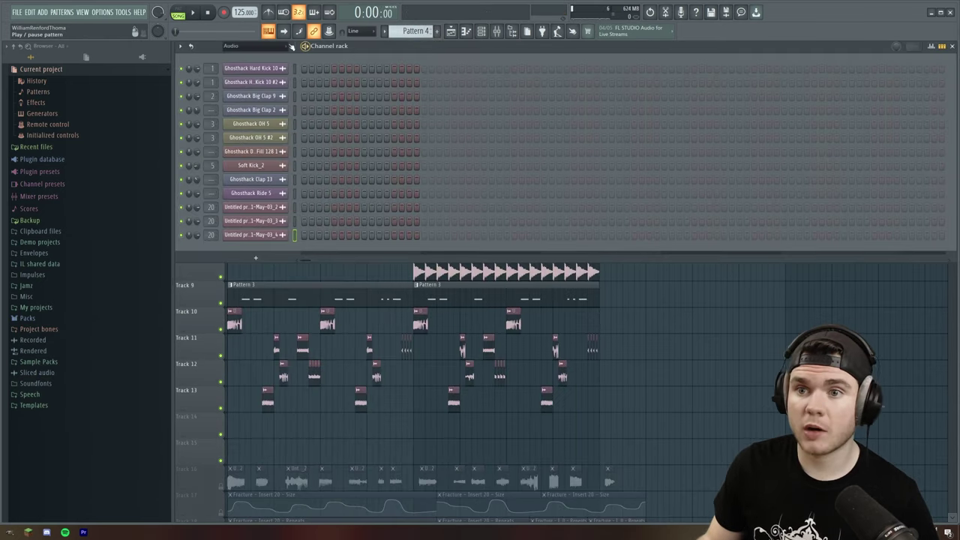
Show the unsorted channels in the channel rack and add a new Serum instrument channel.
{"action": "left_click", "coordinate": [292, 46]}
{"action": "left_click", "coordinate": [270, 89]}
{"action": "left_click", "coordinate": [257, 134]}
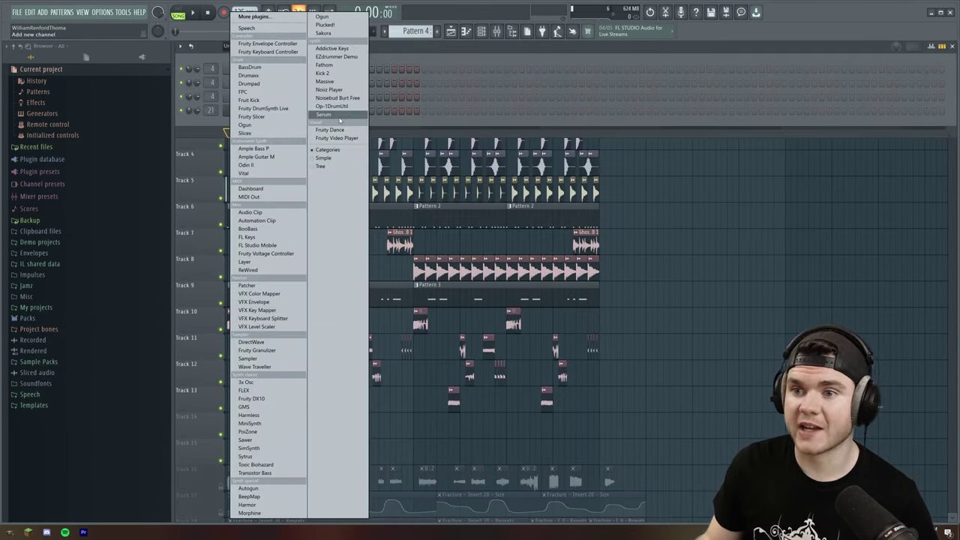
{"action": "left_click", "coordinate": [340, 120]}
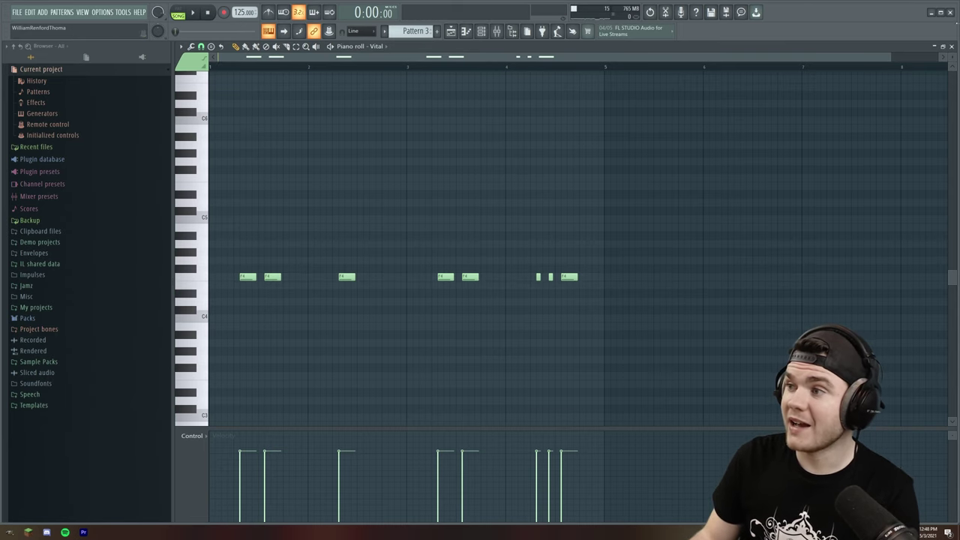
Open the Vital instrument from the channel rack and assign LFO 2 to oscillator 1's level.
{"action": "left_click", "coordinate": [951, 47]}
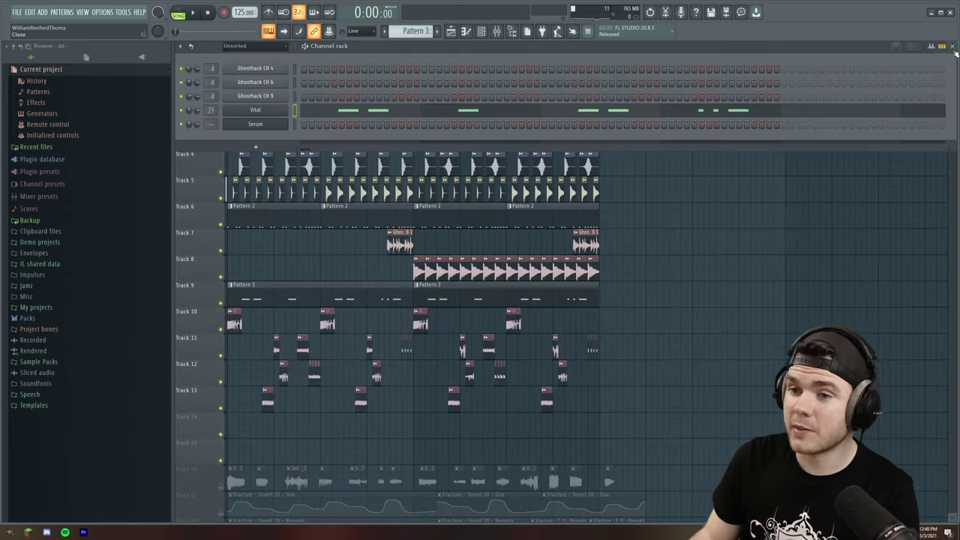
{"action": "left_click", "coordinate": [272, 110]}
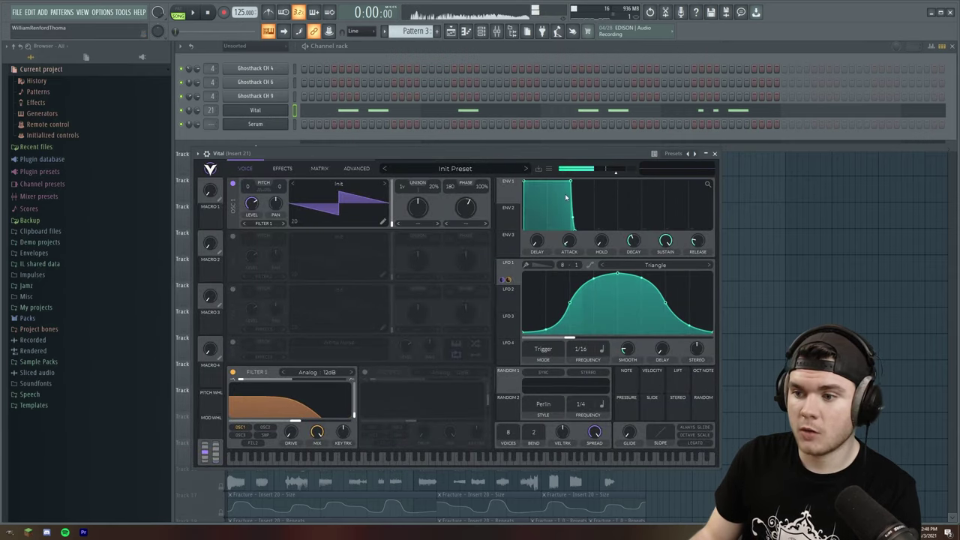
{"action": "left_click", "coordinate": [513, 297]}
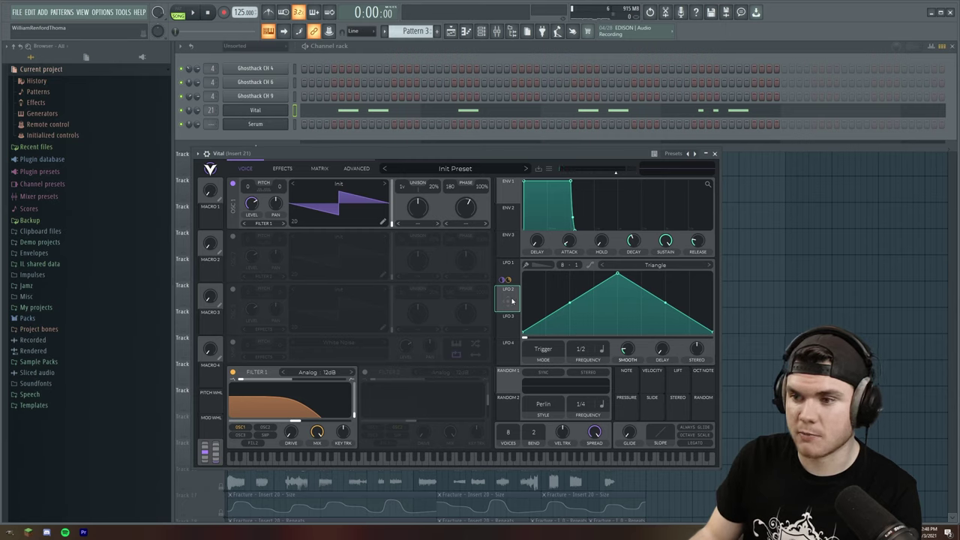
{"action": "left_click_drag", "start_coordinate": [512, 301], "coordinate": [252, 201]}
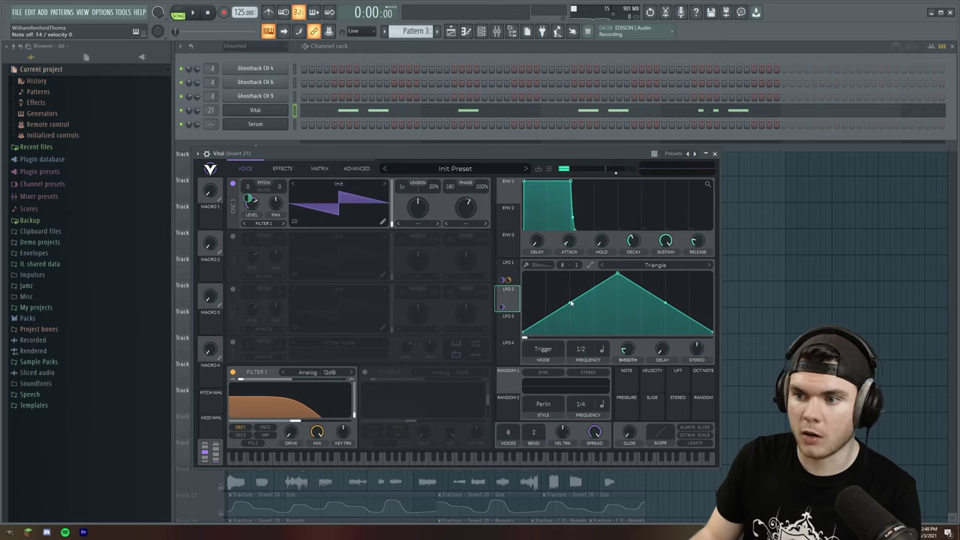
Reshape Vital's LFO 2 into a falling ramp, adjust its modulation amount on the oscillator level, and listen to it.
{"action": "left_click_drag", "start_coordinate": [617, 273], "coordinate": [482, 253]}
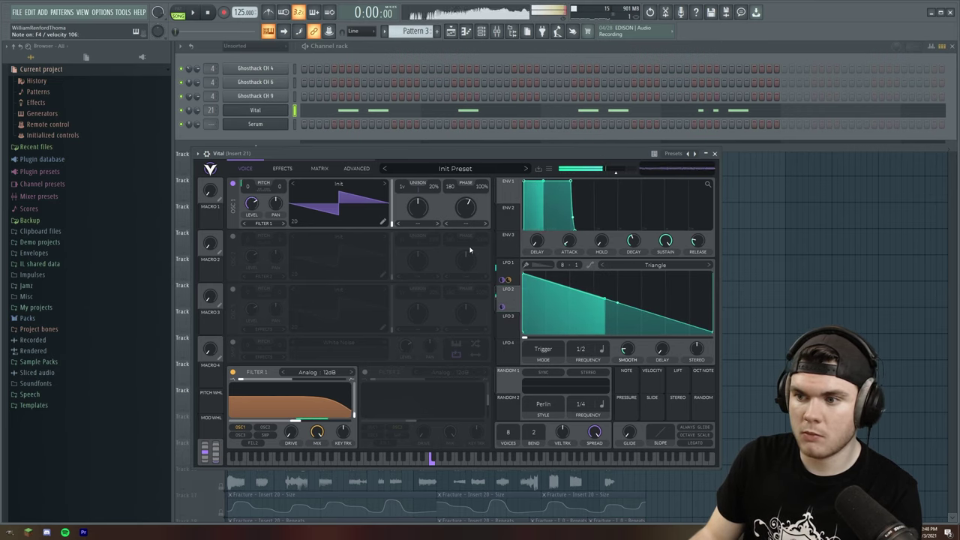
{"action": "left_click_drag", "start_coordinate": [247, 198], "coordinate": [248, 223]}
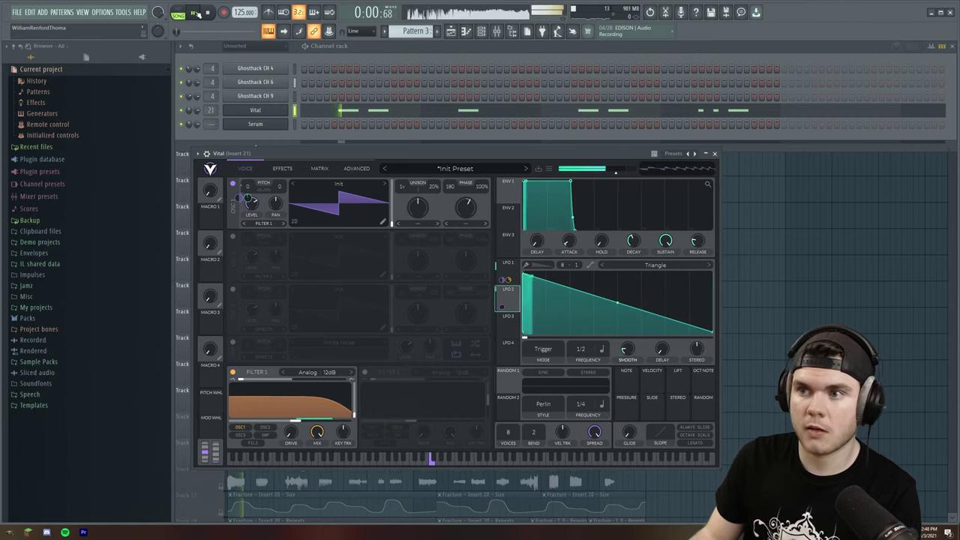
{"action": "mouse_move", "coordinate": [251, 200]}
{"action": "key", "text": "space"}
{"action": "left_click", "coordinate": [714, 153]}
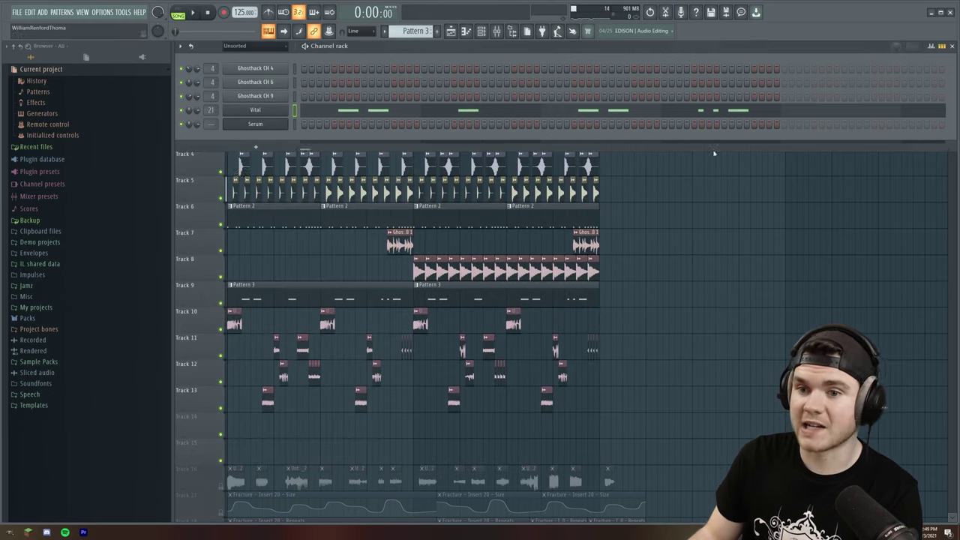
Load the Basic Shapes wavetable into Serum's oscillator A and set up a Ring Mod filter with an adjusted cutoff.
{"action": "key", "text": "F6"}
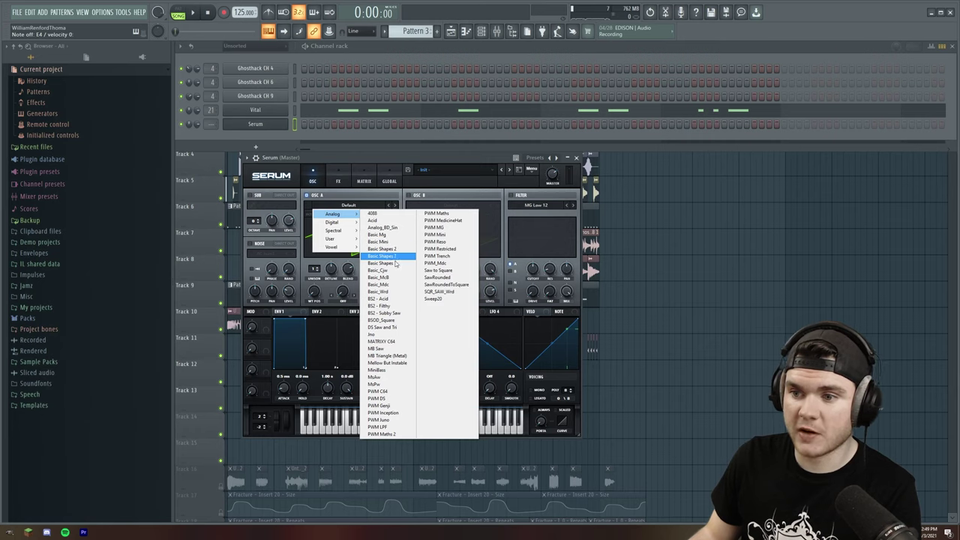
{"action": "left_click", "coordinate": [395, 264]}
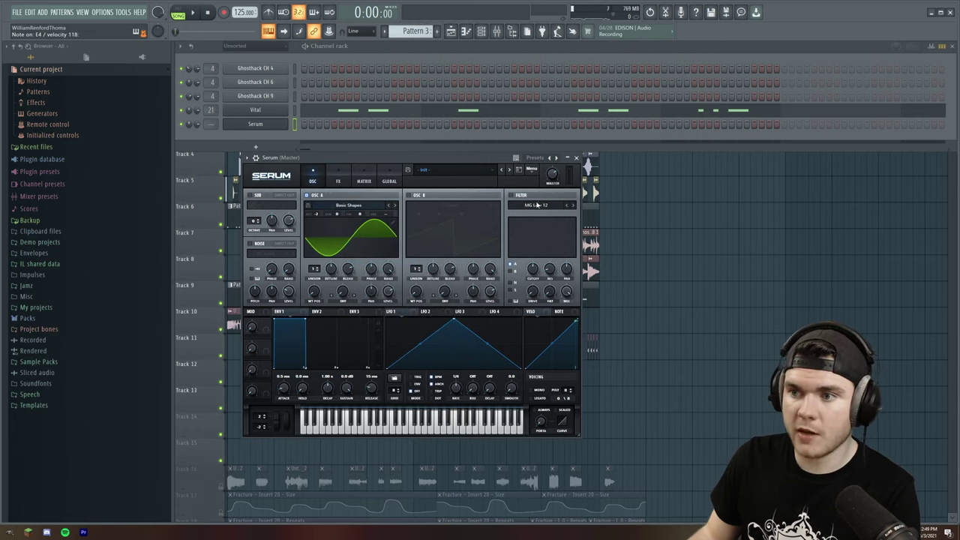
{"action": "mouse_move", "coordinate": [529, 239]}
{"action": "left_click", "coordinate": [594, 280]}
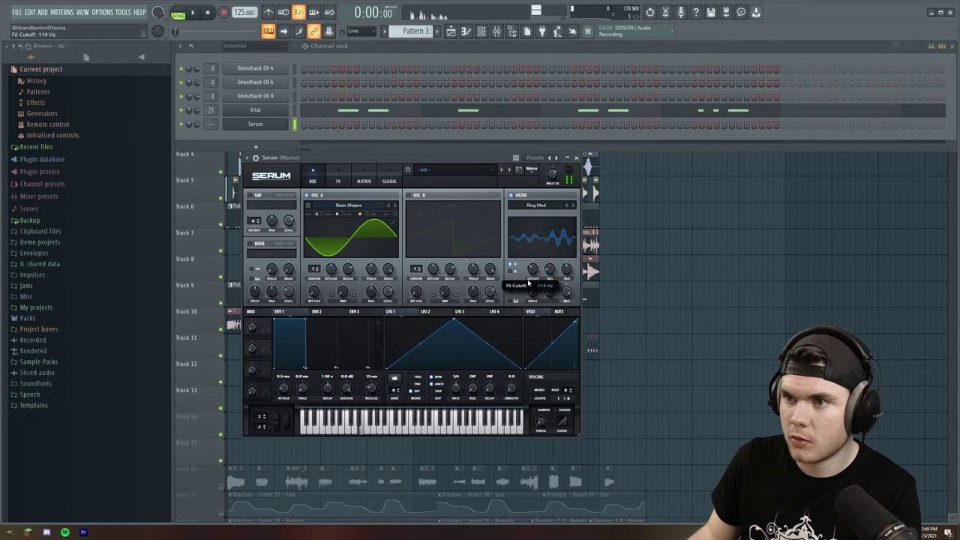
{"action": "left_click_drag", "start_coordinate": [526, 280], "coordinate": [529, 274]}
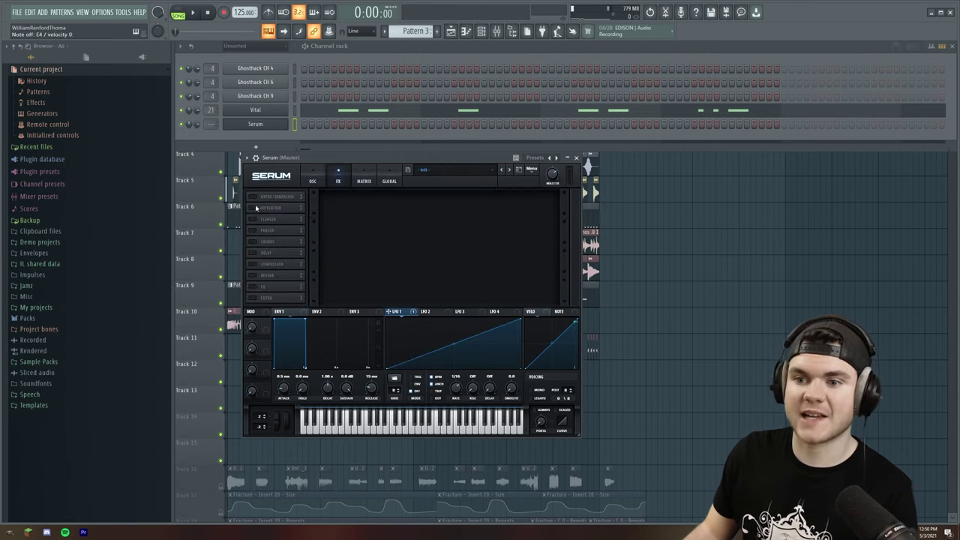
Add a Downsample distortion to Serum's effects and compare the sound with the Ring Mod filter off and on.
{"action": "left_click", "coordinate": [256, 208]}
{"action": "left_click", "coordinate": [364, 204]}
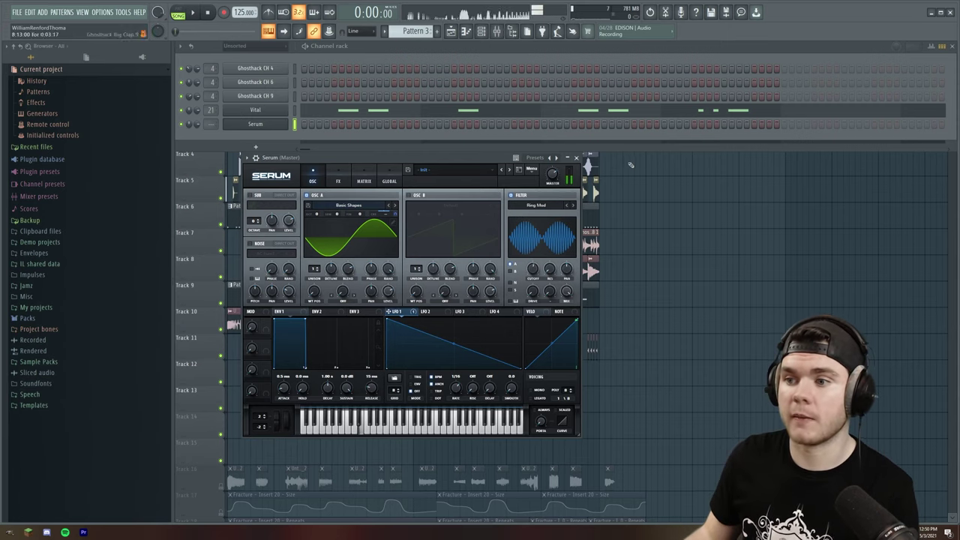
{"action": "left_click", "coordinate": [512, 196]}
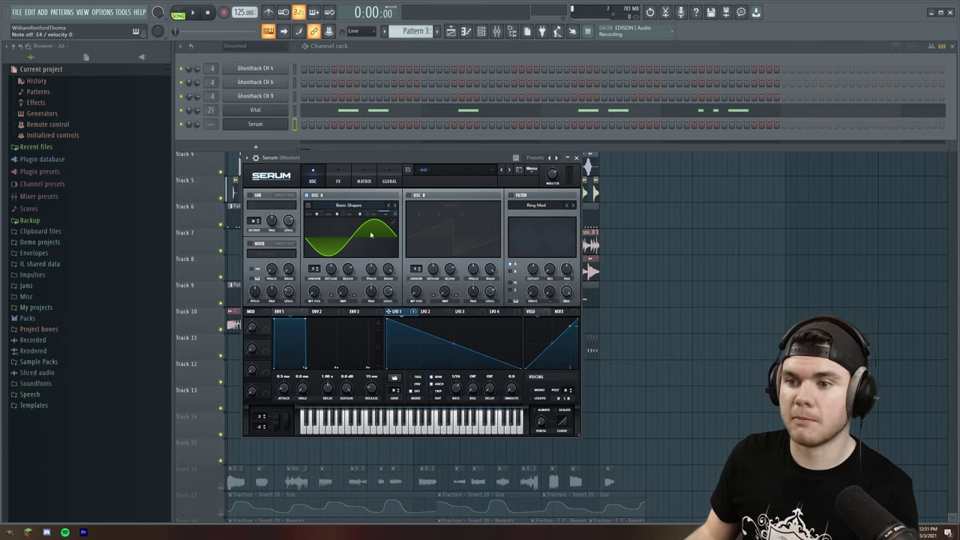
{"action": "left_click", "coordinate": [511, 196]}
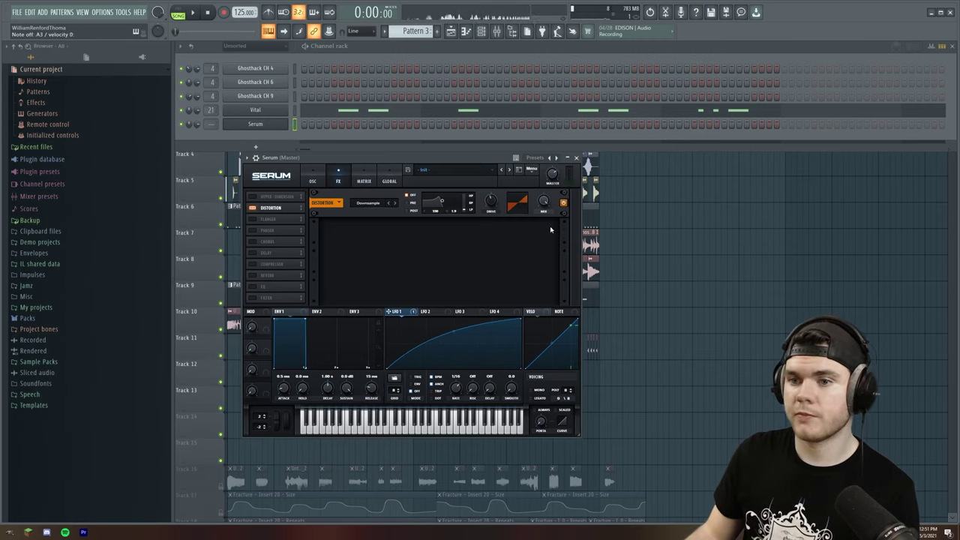
{"action": "left_click", "coordinate": [315, 177]}
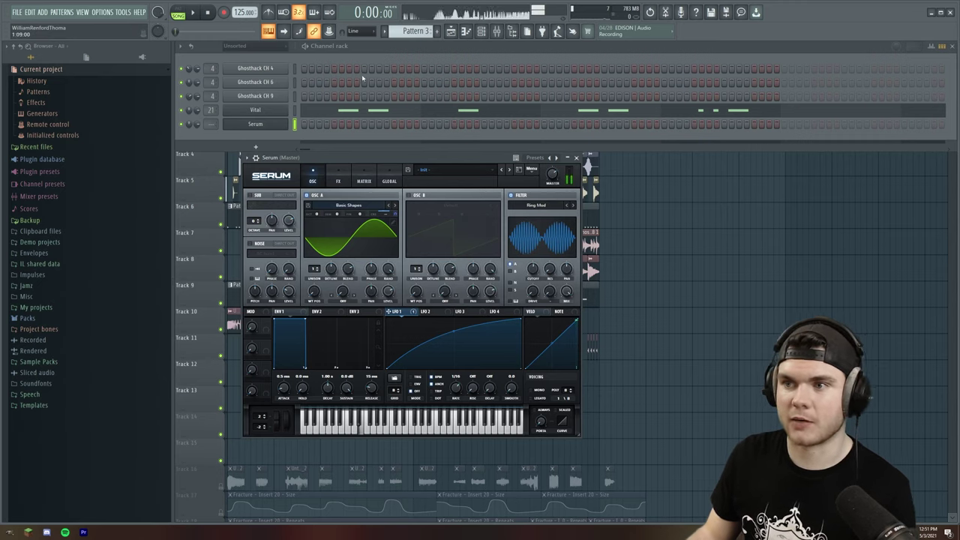
Route the Serum channel to mixer insert 22 and load a saved effects chain onto that insert.
{"action": "left_click", "coordinate": [482, 32]}
{"action": "left_click_drag", "start_coordinate": [210, 123], "coordinate": [210, 108]}
{"action": "right_click", "coordinate": [432, 292]}
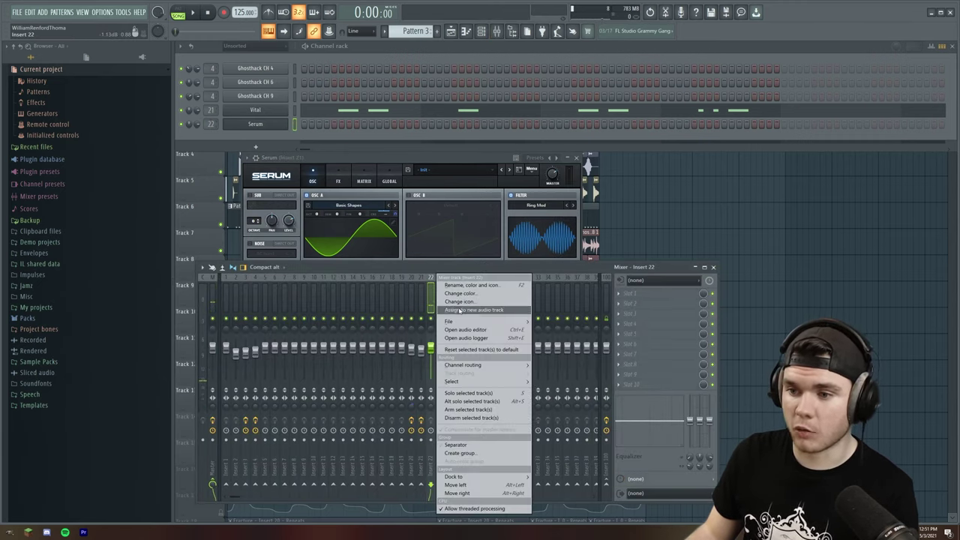
{"action": "mouse_move", "coordinate": [458, 323]}
{"action": "left_click", "coordinate": [588, 486]}
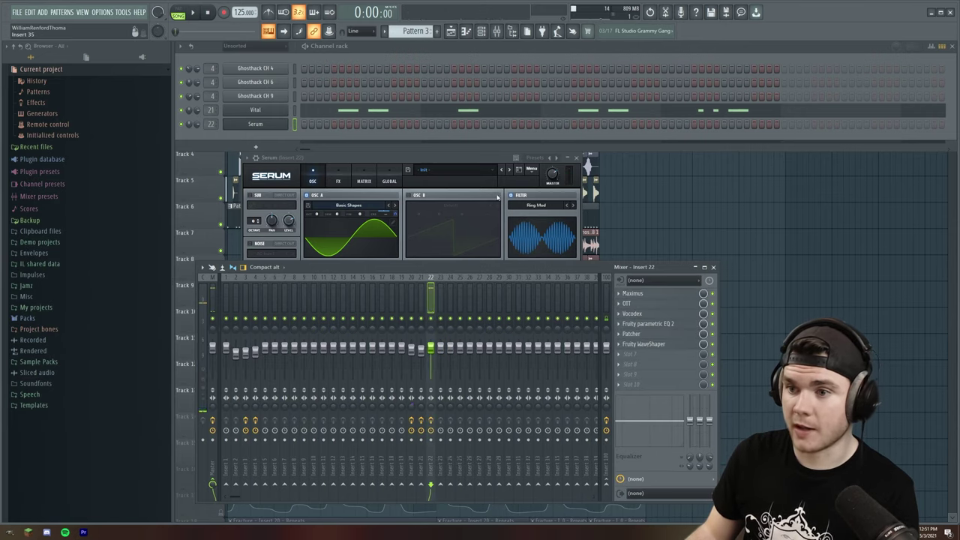
Place an F4 note at bar 4 in Serum's Pattern 3 piano roll, lengthen it, and audition it from bar 4.
{"action": "left_click", "coordinate": [403, 160]}
{"action": "key", "text": "space"}
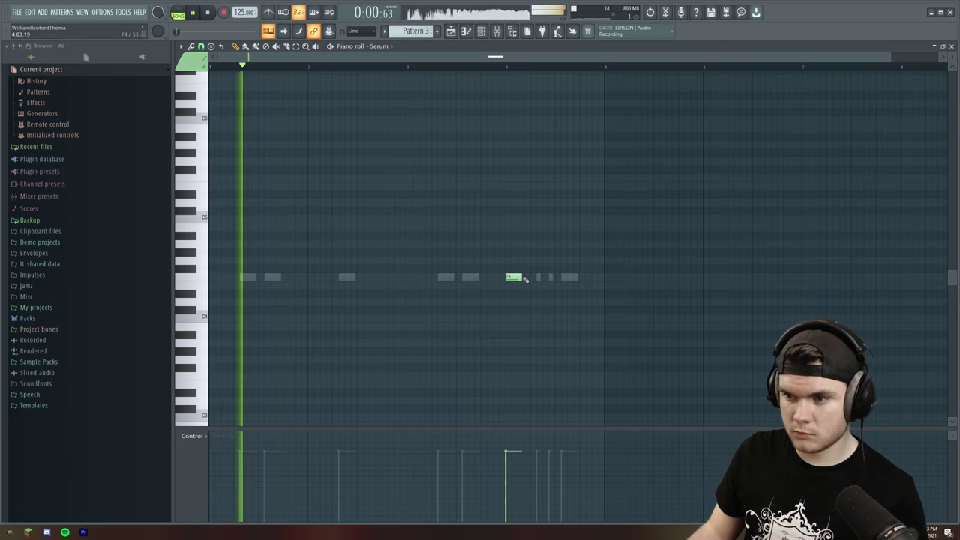
{"action": "left_click_drag", "start_coordinate": [525, 277], "coordinate": [534, 277]}
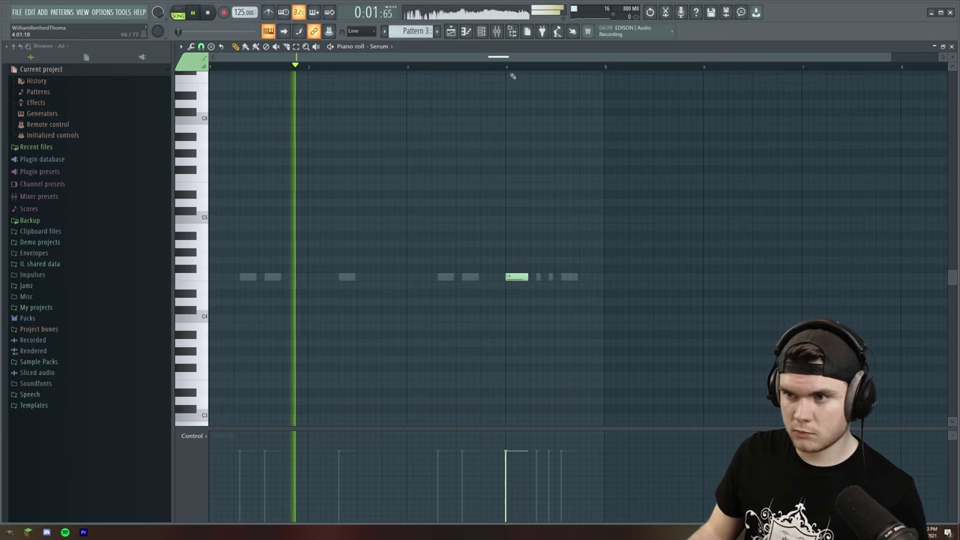
{"action": "left_click", "coordinate": [507, 68]}
{"action": "key", "text": "space"}
{"action": "key", "text": "space"}
{"action": "left_click", "coordinate": [482, 30]}
{"action": "key", "text": "space"}
{"action": "key", "text": "space"}
{"action": "key", "text": "space"}
Reopen Serum and set oscillator A's warp mode to Bend +/-.
{"action": "left_click", "coordinate": [275, 125]}
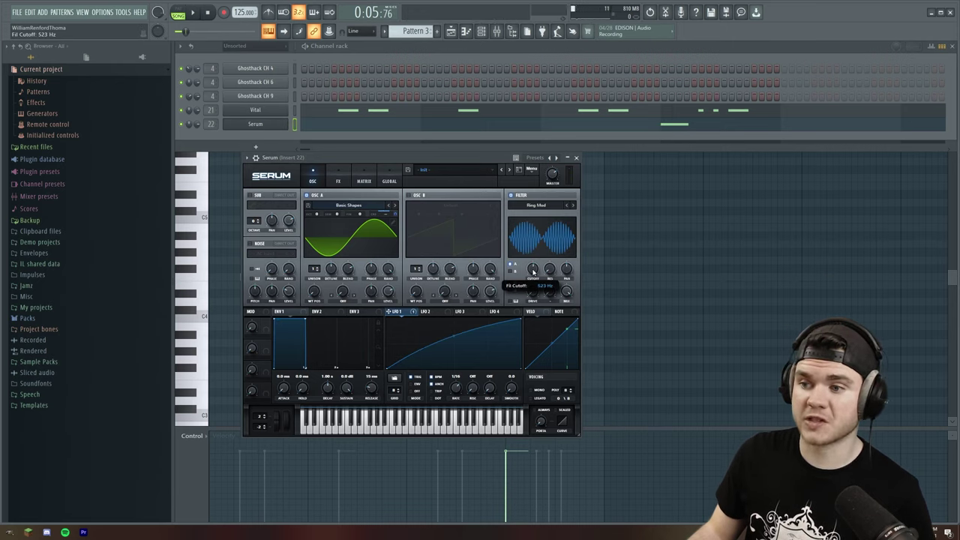
{"action": "key", "text": "space"}
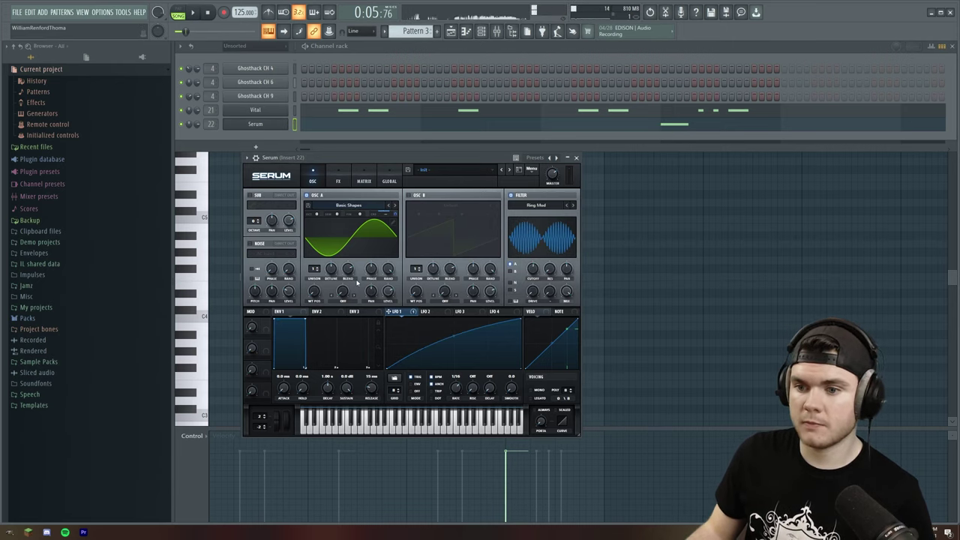
{"action": "left_click", "coordinate": [342, 300]}
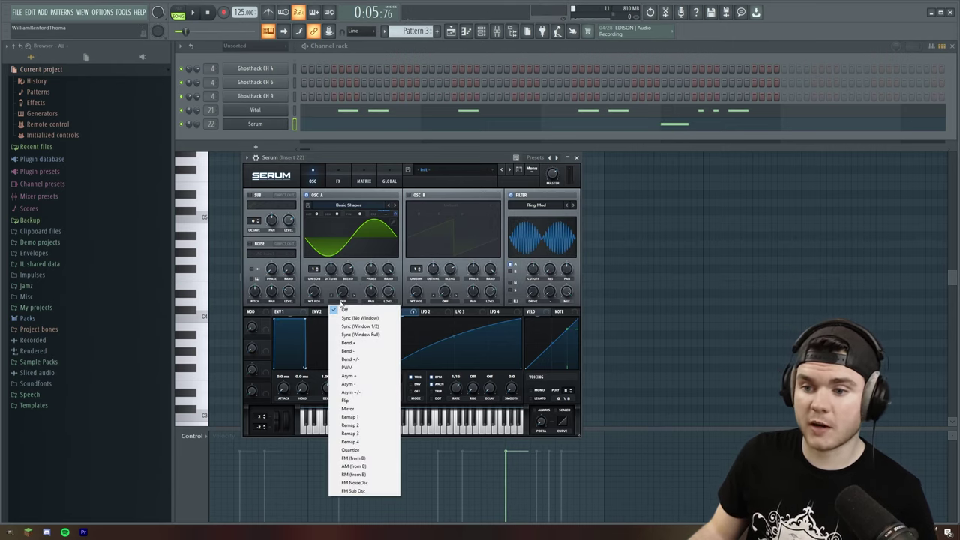
{"action": "left_click", "coordinate": [362, 360]}
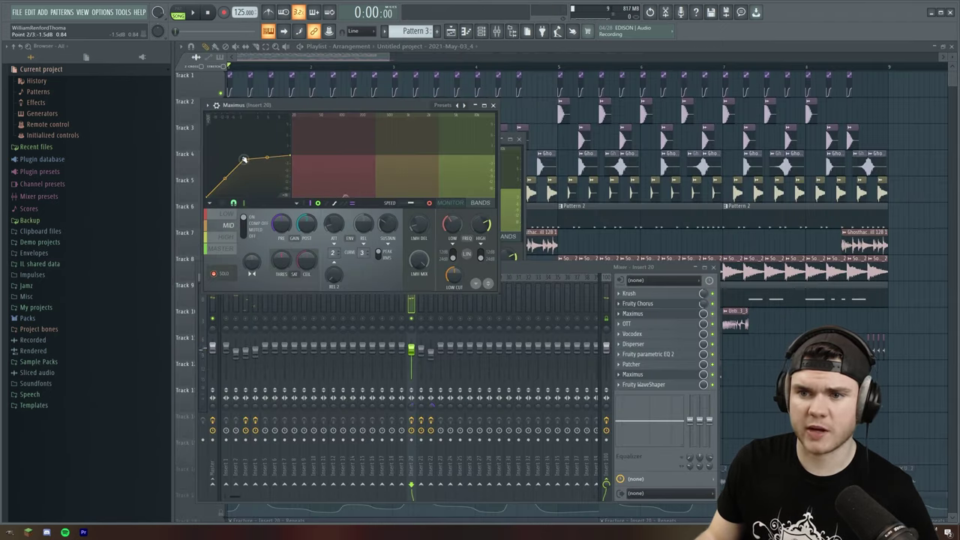
Lower the middle point of the mid band's compression curve in Maximus on mixer insert 20.
{"action": "left_click_drag", "start_coordinate": [243, 160], "coordinate": [228, 173]}
{"action": "key", "text": "space"}
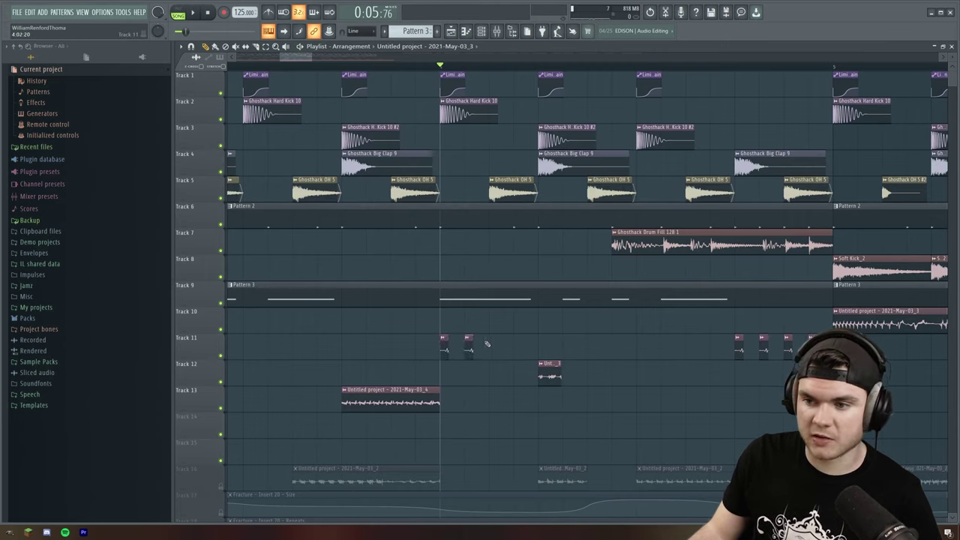
Extend the short repeated Track 11 slices at bar 4 to four and audition them with the track soloed.
{"action": "key", "text": "space"}
{"action": "key", "text": "space"}
{"action": "key", "text": "space"}
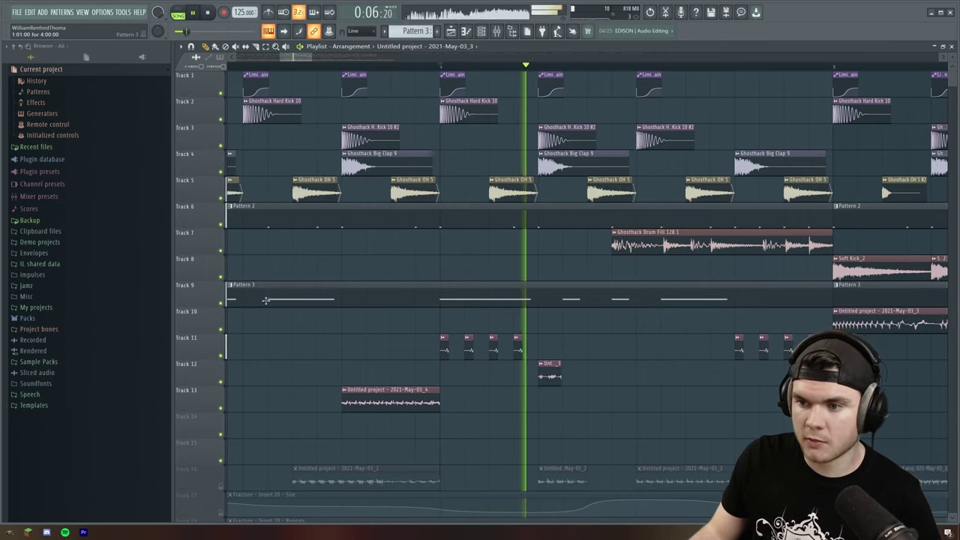
{"action": "right_click", "coordinate": [221, 354]}
{"action": "key", "text": "space"}
{"action": "key", "text": "space"}
Select the four short Track 11 slices at bar 4 and slip them to a different part of the recording during playback.
{"action": "left_click_drag", "start_coordinate": [549, 352], "coordinate": [425, 338], "text": "ctrl"}
{"action": "left_click", "coordinate": [427, 340]}
{"action": "key", "text": "space"}
{"action": "key", "text": "space"}
{"action": "left_click", "coordinate": [221, 351], "text": "ctrl"}
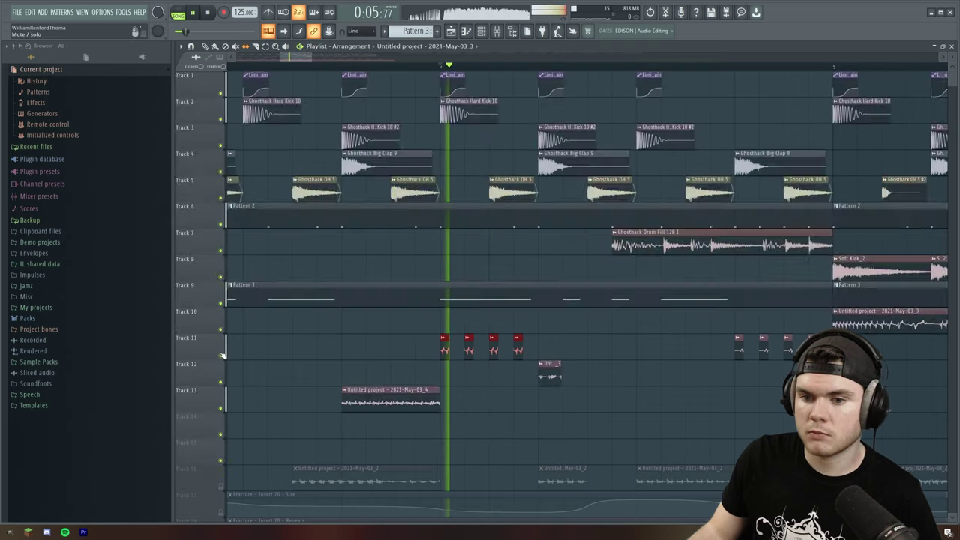
Play back the arrangement from an earlier position to hear the edited Track 11 slices in context.
{"action": "key", "text": "space"}
{"action": "scroll", "coordinate": [374, 68], "scroll_direction": "down", "scroll_amount": 3}
{"action": "left_click", "coordinate": [342, 67]}
{"action": "key", "text": "space"}
{"action": "scroll", "coordinate": [344, 69], "scroll_direction": "down", "scroll_amount": 3}
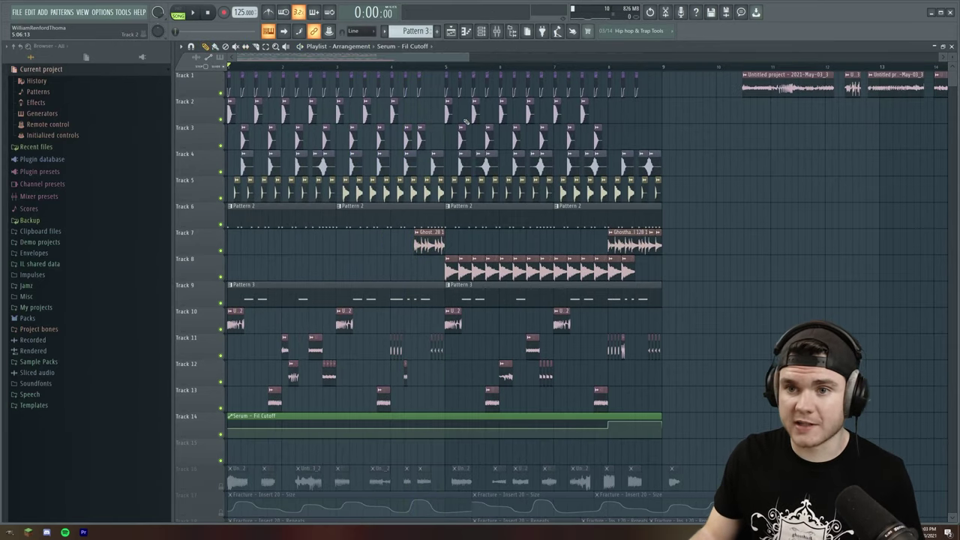
Save the project and add a Sytrus channel set up as the SUB sound.
{"action": "key", "text": "ctrl+s"}
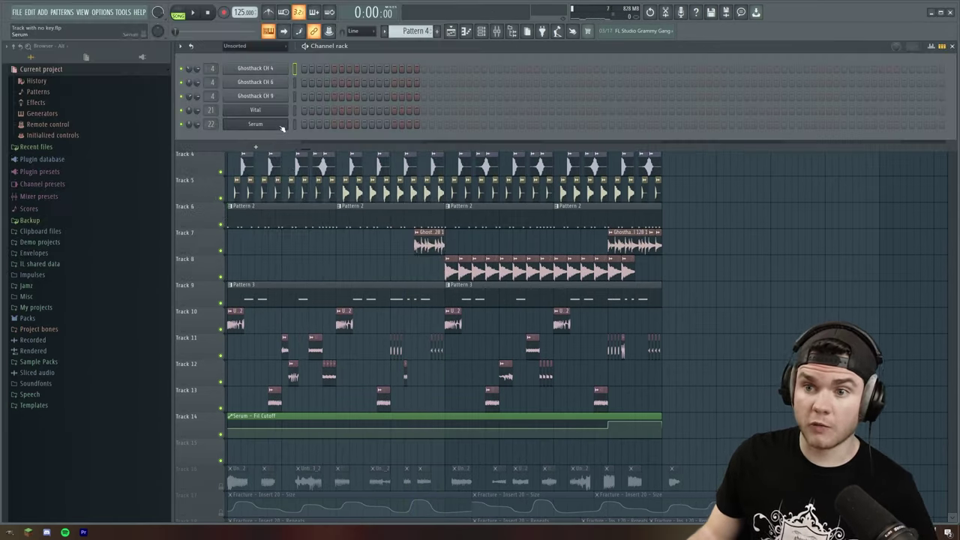
{"action": "left_click", "coordinate": [279, 127]}
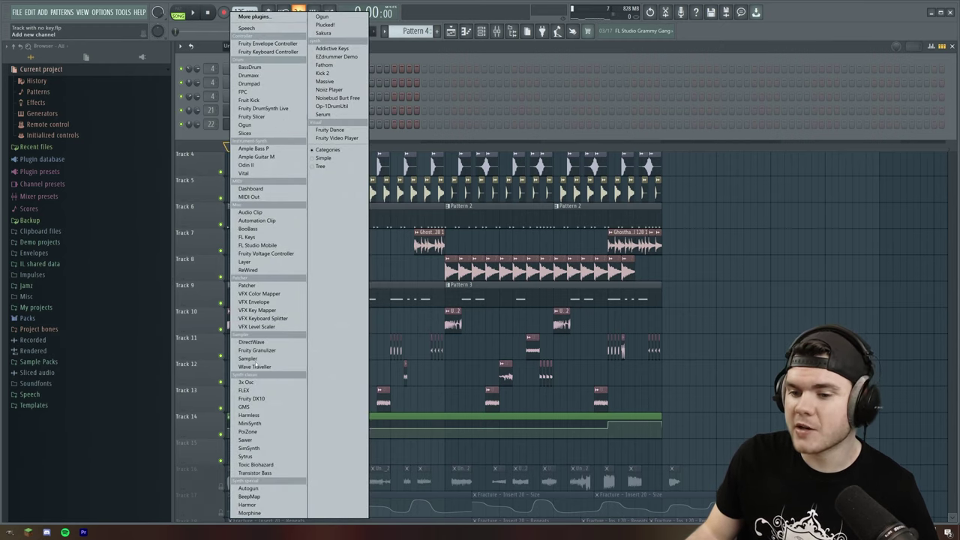
{"action": "left_click", "coordinate": [253, 457]}
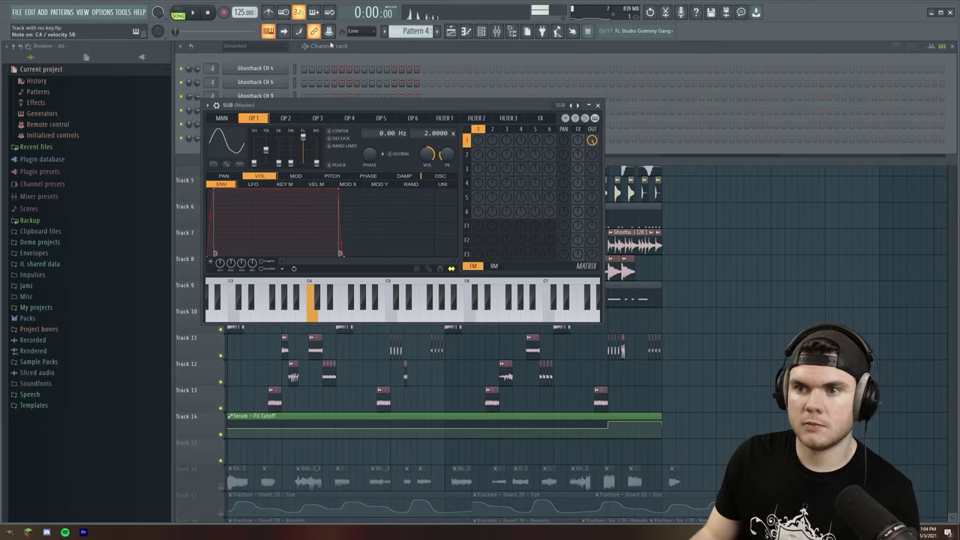
{"action": "left_click", "coordinate": [598, 106]}
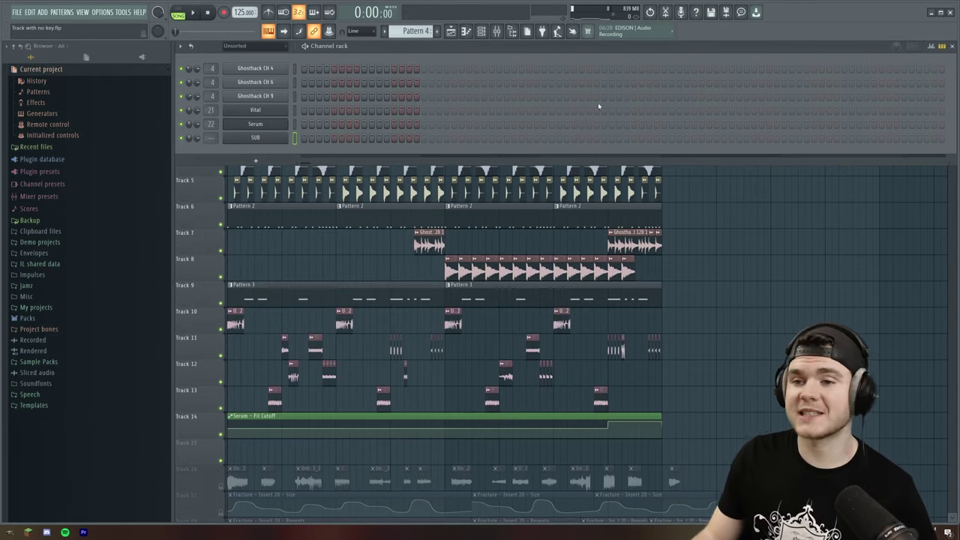
Open the SUB channel's piano roll and play back its Pattern 3 notes with the arrangement.
{"action": "right_click", "coordinate": [297, 132]}
{"action": "left_click", "coordinate": [291, 137]}
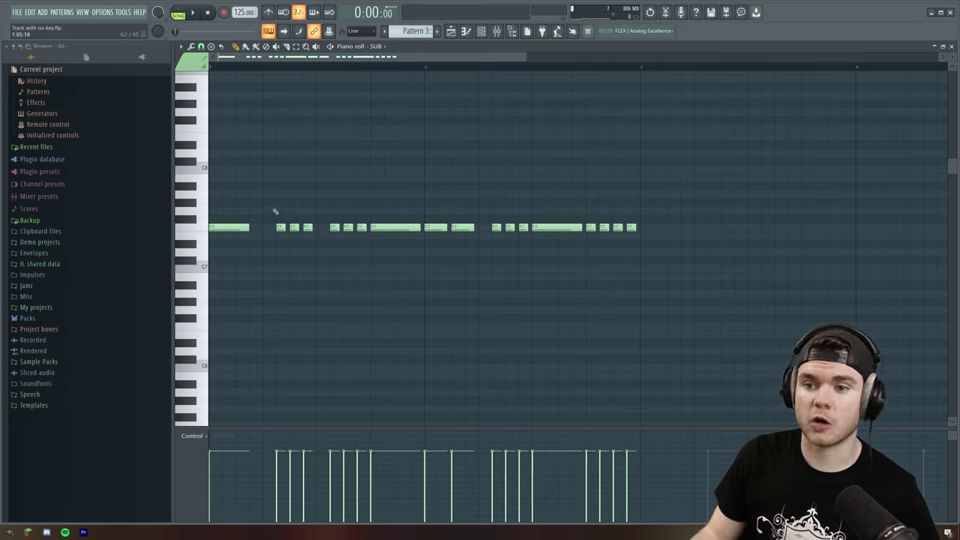
{"action": "key", "text": "space"}
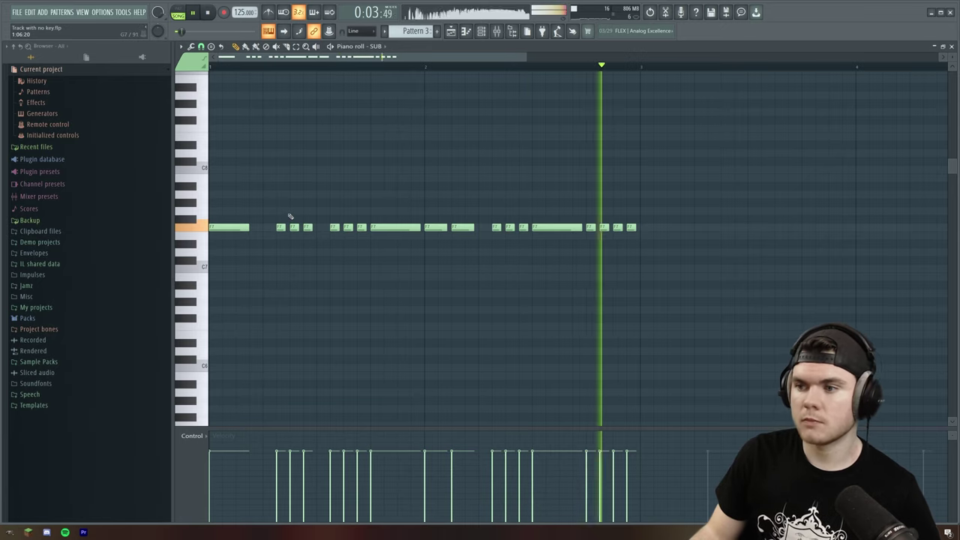
{"action": "key", "text": "space"}
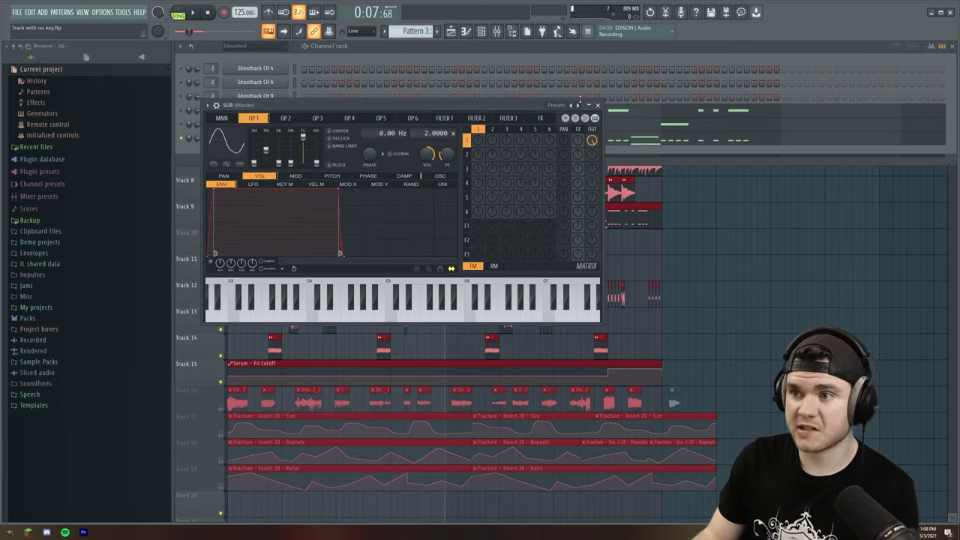
Create an automation clip for the SUB channel pitch, raising its start point and lowering its end point to 0%.
{"action": "left_click", "coordinate": [235, 105]}
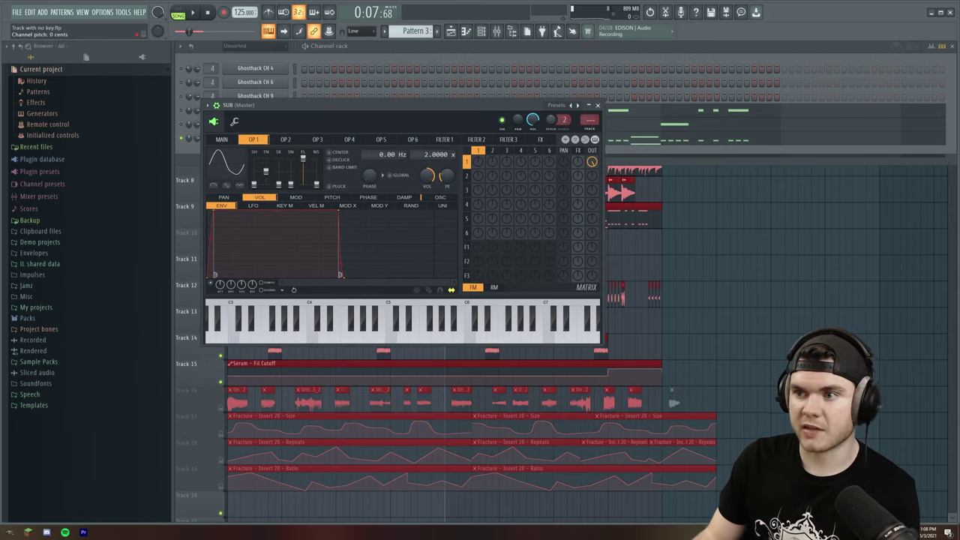
{"action": "right_click", "coordinate": [551, 120]}
{"action": "left_click", "coordinate": [590, 186]}
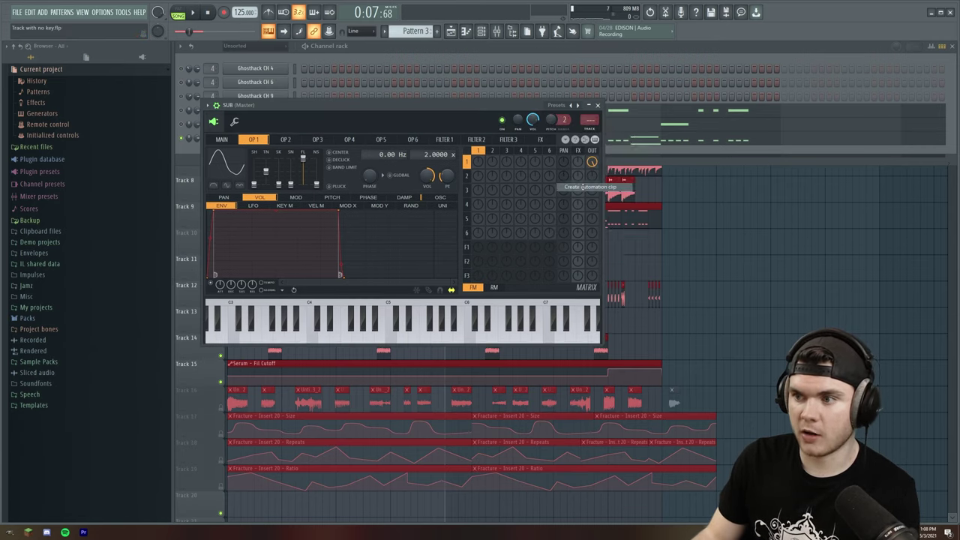
{"action": "left_click_drag", "start_coordinate": [229, 246], "coordinate": [231, 233]}
{"action": "left_click_drag", "start_coordinate": [663, 243], "coordinate": [665, 267]}
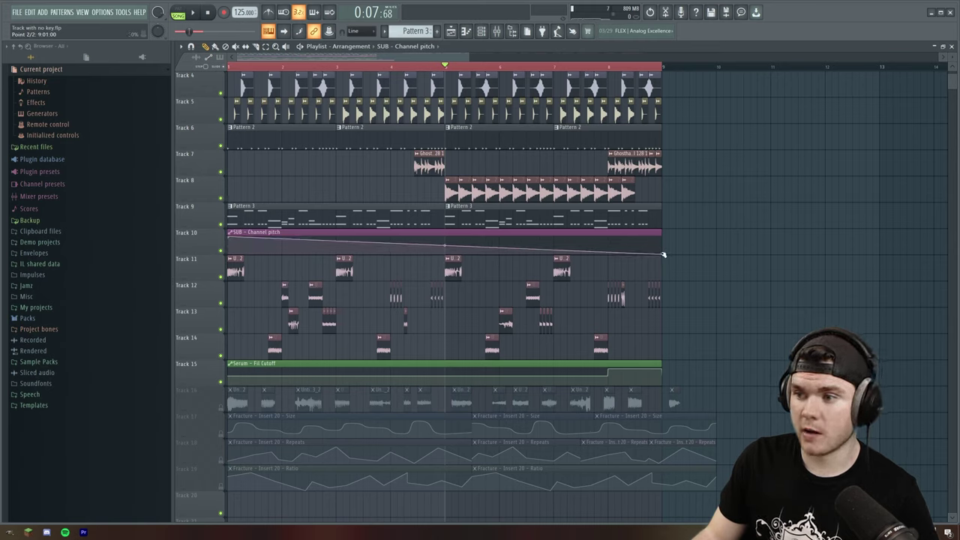
Switch the SUB pitch automation curve to Wave, adjust its tension for faster cycles, and audition it.
{"action": "right_click", "coordinate": [664, 255]}
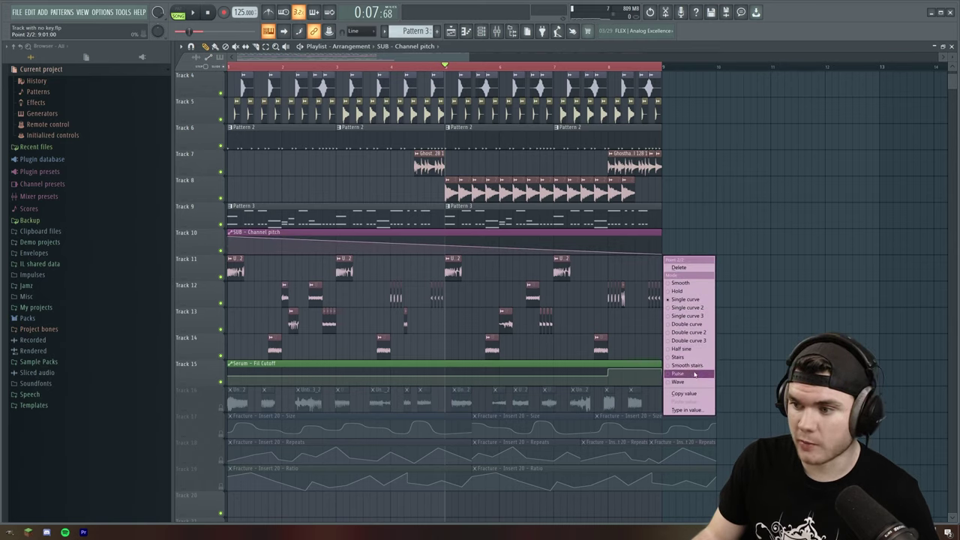
{"action": "left_click", "coordinate": [694, 381]}
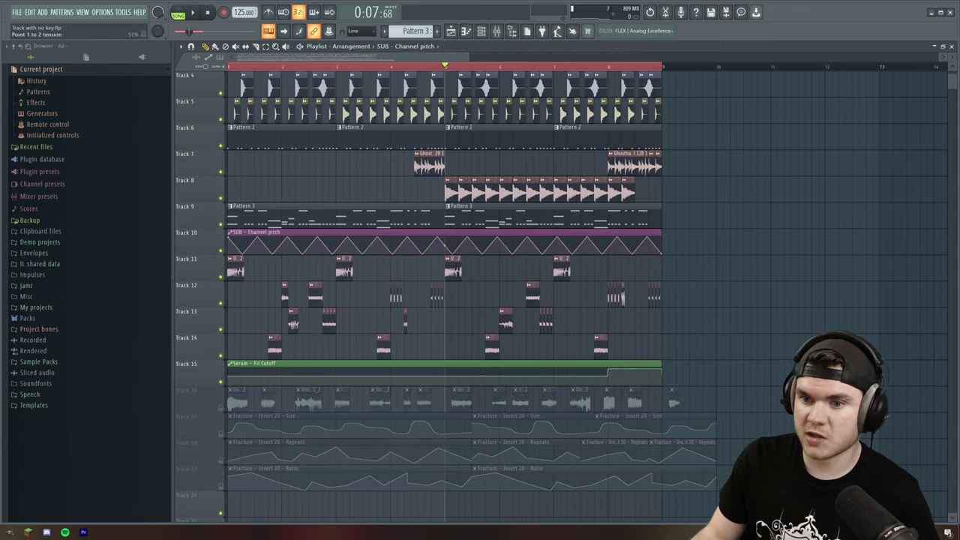
{"action": "left_click_drag", "start_coordinate": [445, 246], "coordinate": [445, 243]}
{"action": "key", "text": "space"}
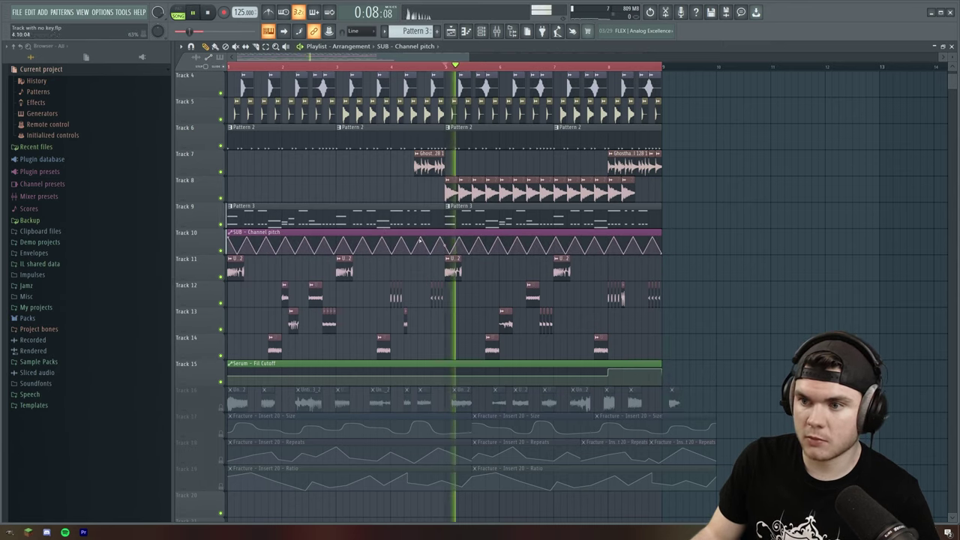
Select all SUB notes in Pattern 3 and try them five octaves higher during playback.
{"action": "left_click", "coordinate": [466, 30]}
{"action": "key", "text": "space"}
{"action": "left_click_drag", "start_coordinate": [703, 347], "coordinate": [207, 108]}
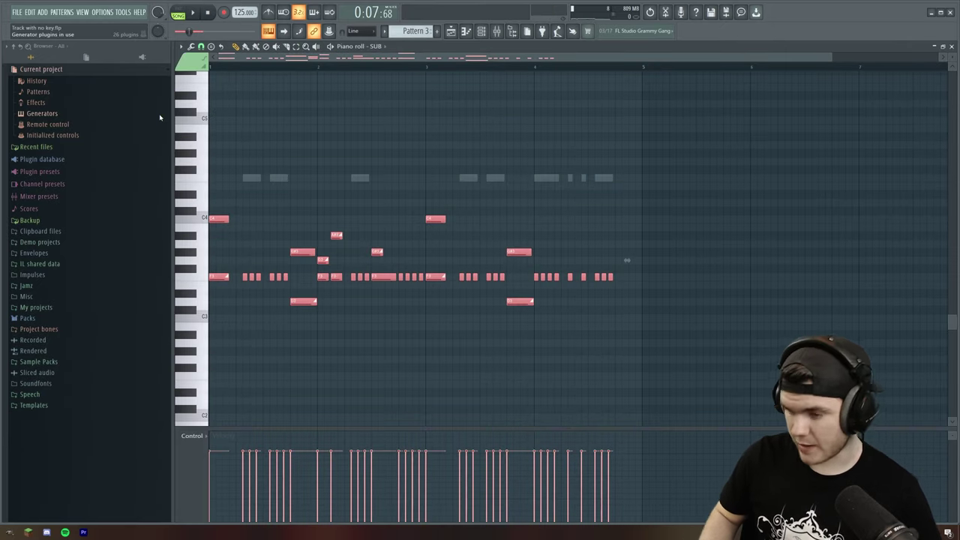
{"action": "key", "text": "space"}
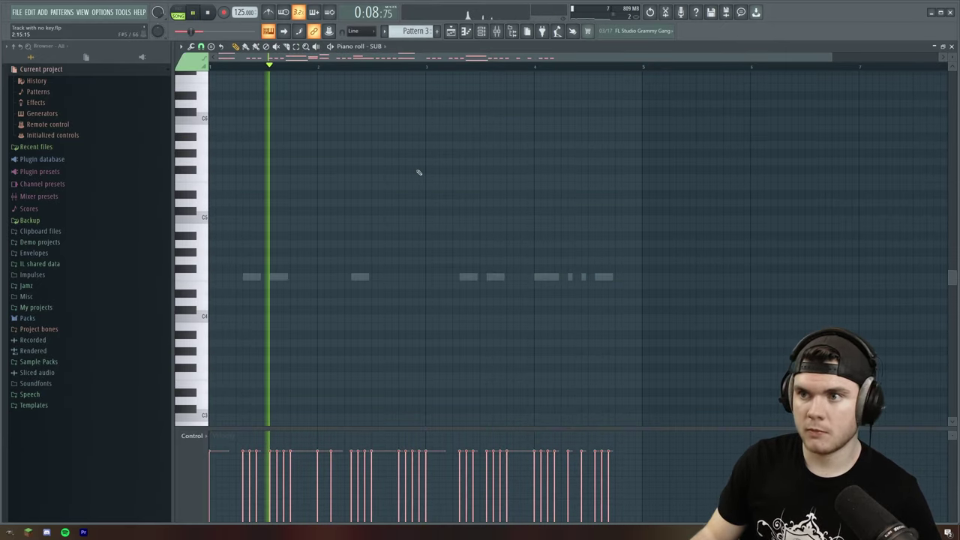
{"action": "scroll", "coordinate": [419, 172], "scroll_direction": "up", "scroll_amount": 8}
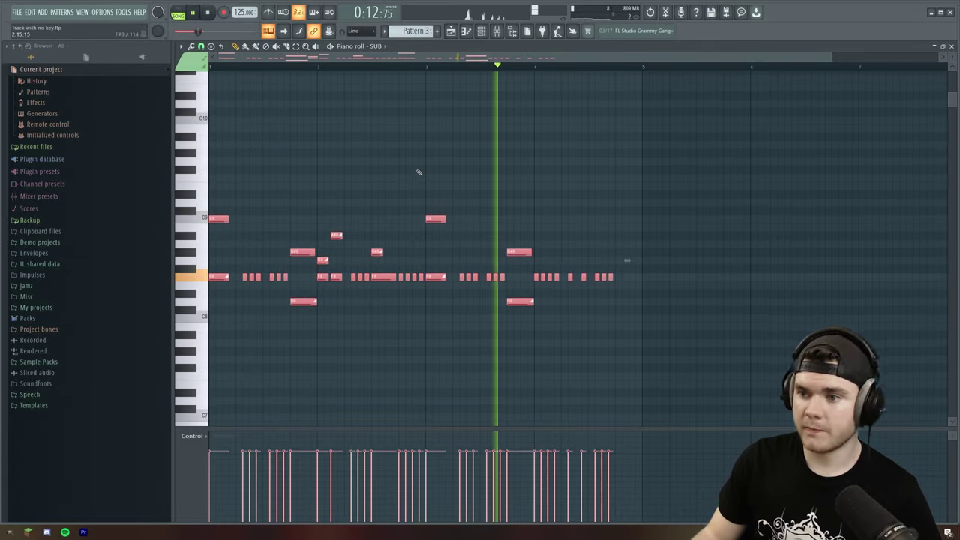
{"action": "key", "text": "space"}
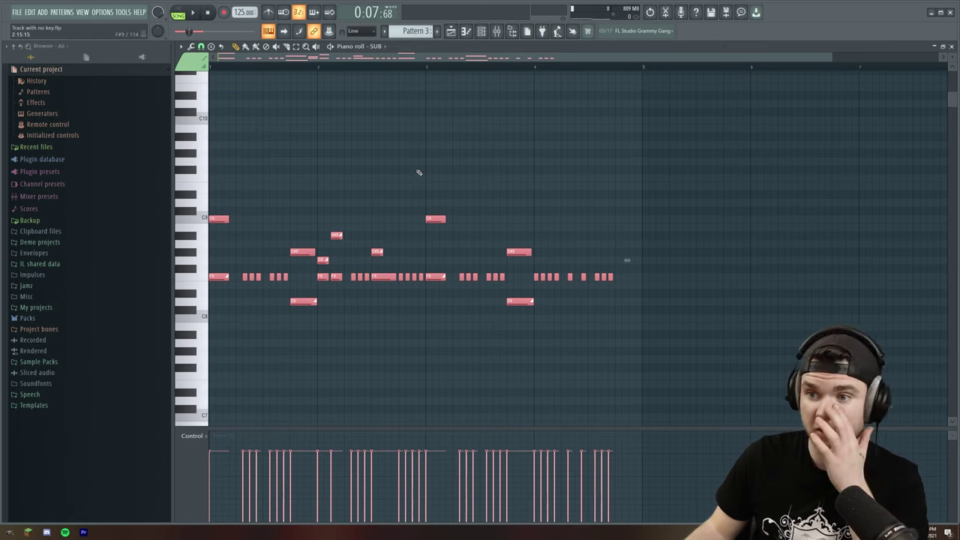
Play the soloed SUB channel with its pitch automation, then close the channel rack.
{"action": "key", "text": "space"}
{"action": "scroll", "coordinate": [419, 172], "scroll_direction": "up", "scroll_amount": 2}
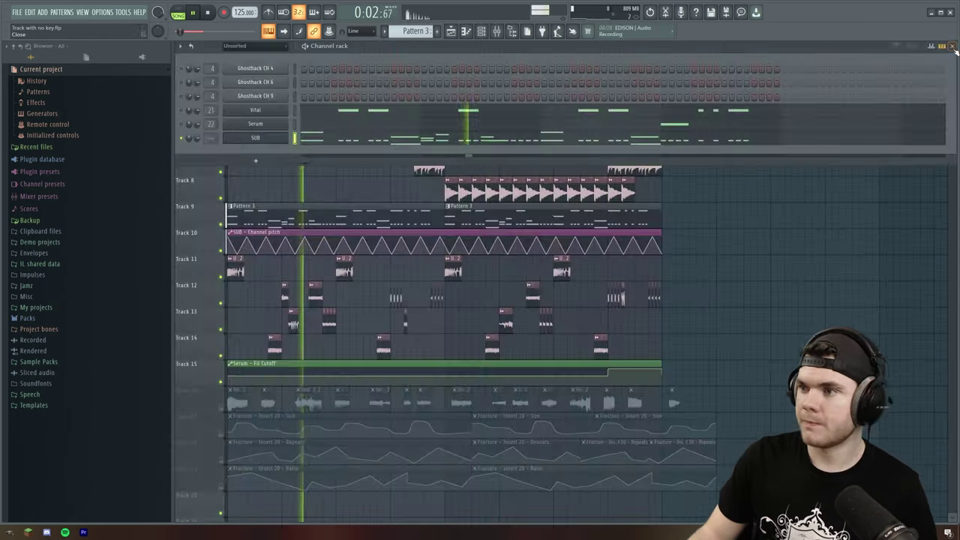
{"action": "key", "text": "space"}
{"action": "key", "text": "F6"}
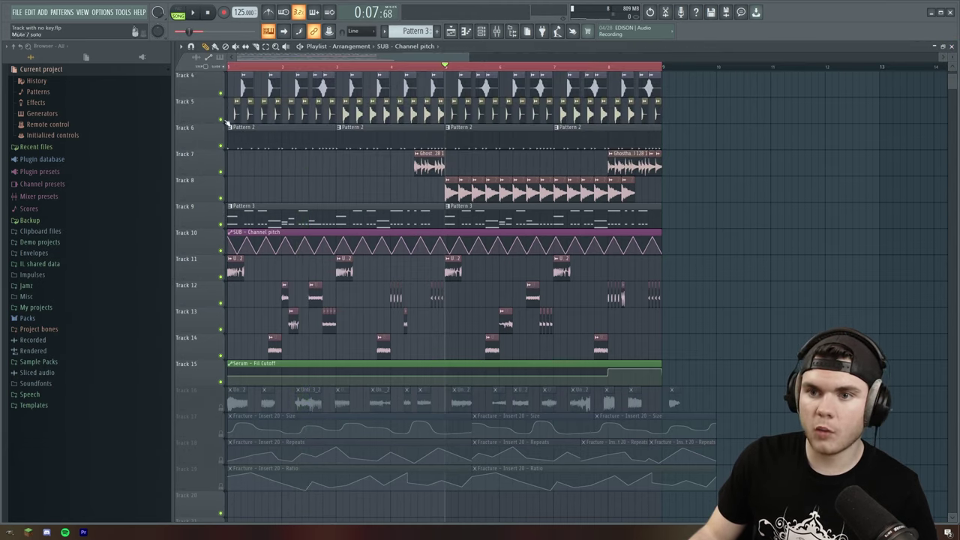
Turn the other channels back on after the SUB solo and play the full arrangement while checking the mixer levels.
{"action": "left_click", "coordinate": [499, 30]}
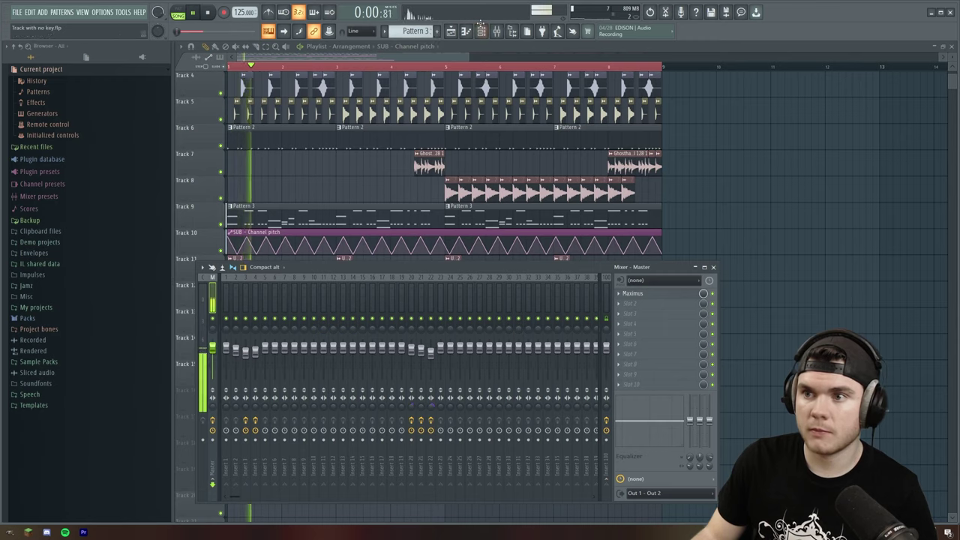
{"action": "left_click", "coordinate": [482, 30]}
{"action": "key", "text": "space"}
{"action": "left_click", "coordinate": [195, 174]}
{"action": "key", "text": "space"}
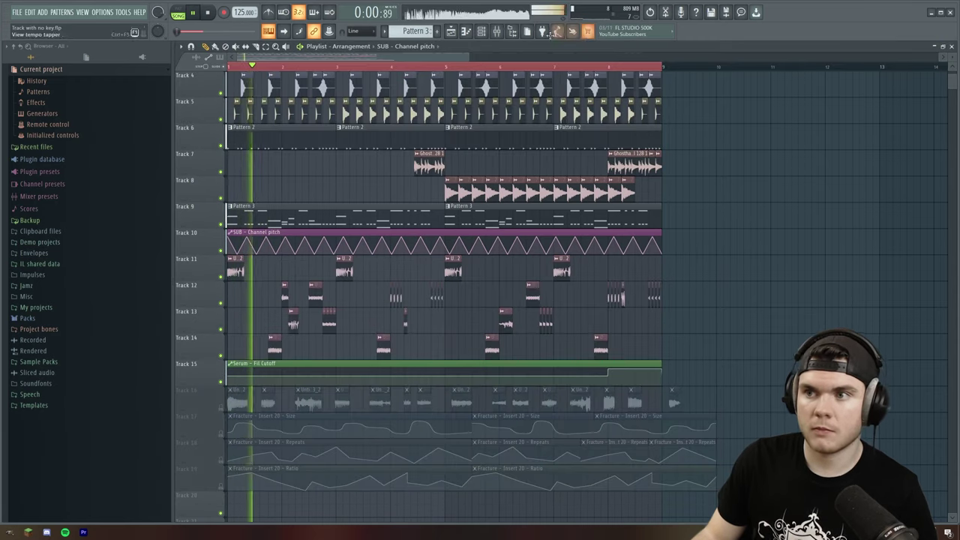
{"action": "left_click", "coordinate": [497, 30]}
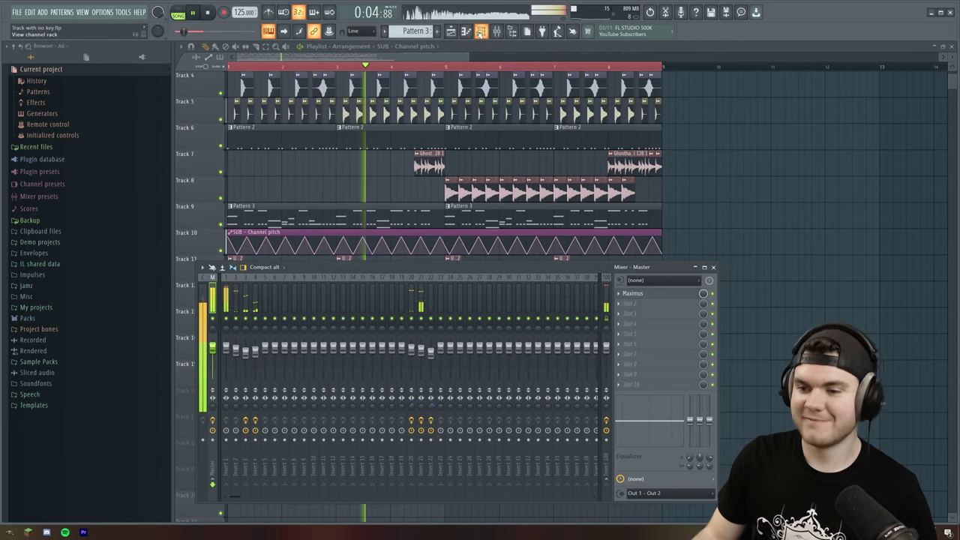
{"action": "left_click", "coordinate": [479, 33]}
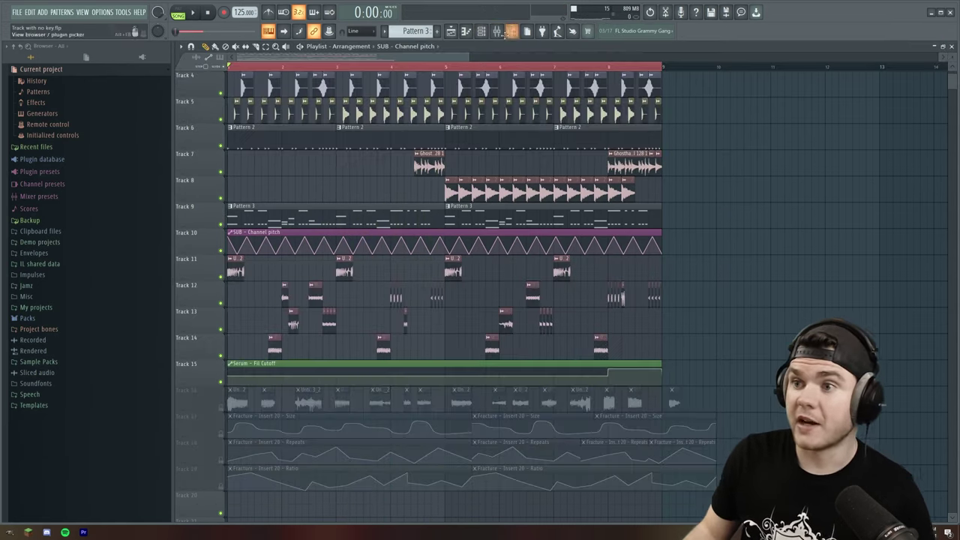
Assign an external audio input to mixer insert 19 and open Edison on it for recording.
{"action": "key", "text": "F9"}
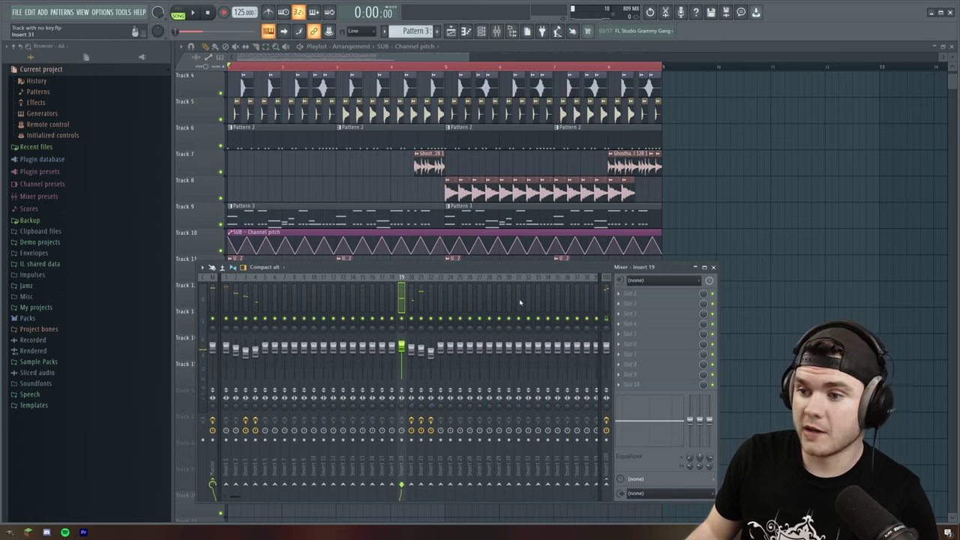
{"action": "left_click", "coordinate": [637, 281]}
{"action": "left_click", "coordinate": [645, 316]}
{"action": "key", "text": "ctrl+e"}
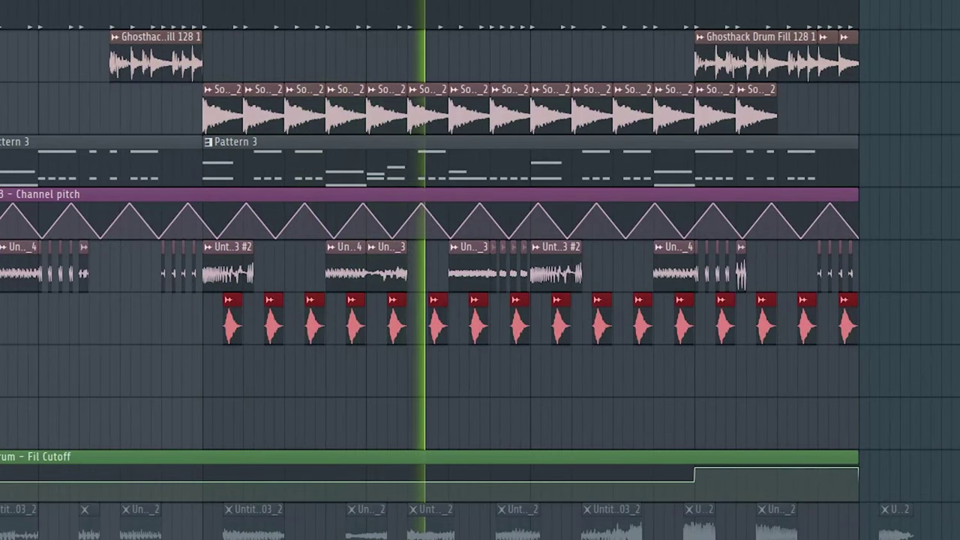
Swap the sample in the repeated Track 12 clips for Ghosthack - Hop and play it in context.
{"action": "key", "text": "space"}
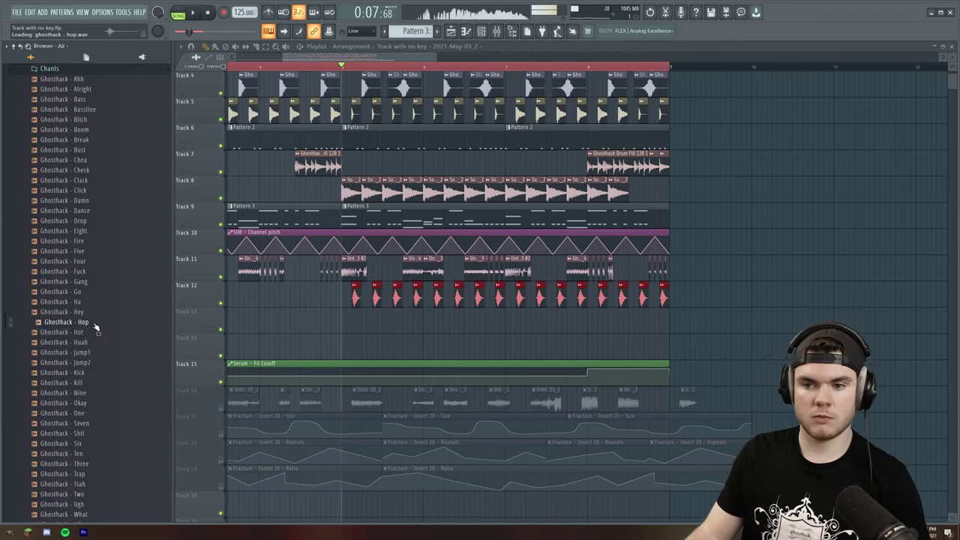
{"action": "scroll", "coordinate": [412, 128], "scroll_direction": "up", "scroll_amount": 3}
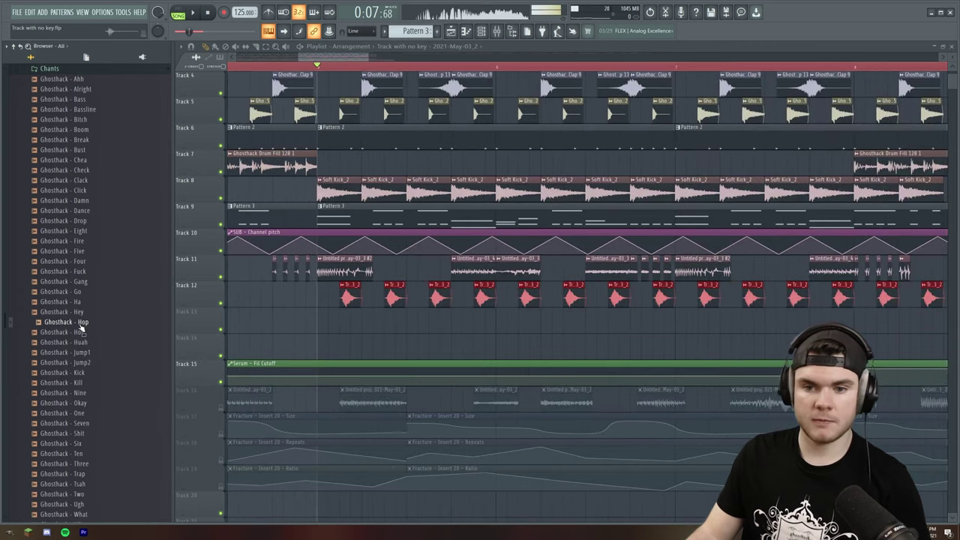
{"action": "left_click_drag", "start_coordinate": [83, 324], "coordinate": [349, 297]}
{"action": "key", "text": "space"}
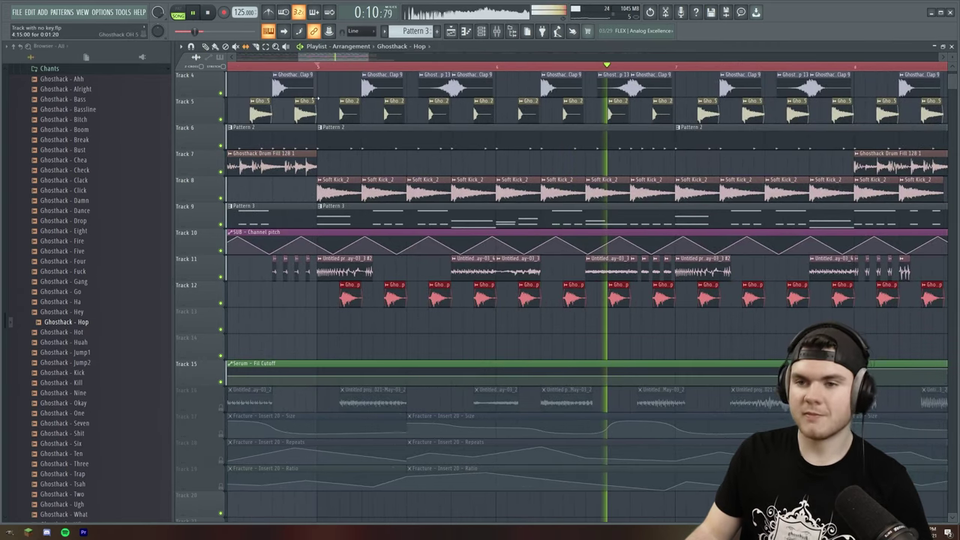
{"action": "key", "text": "space"}
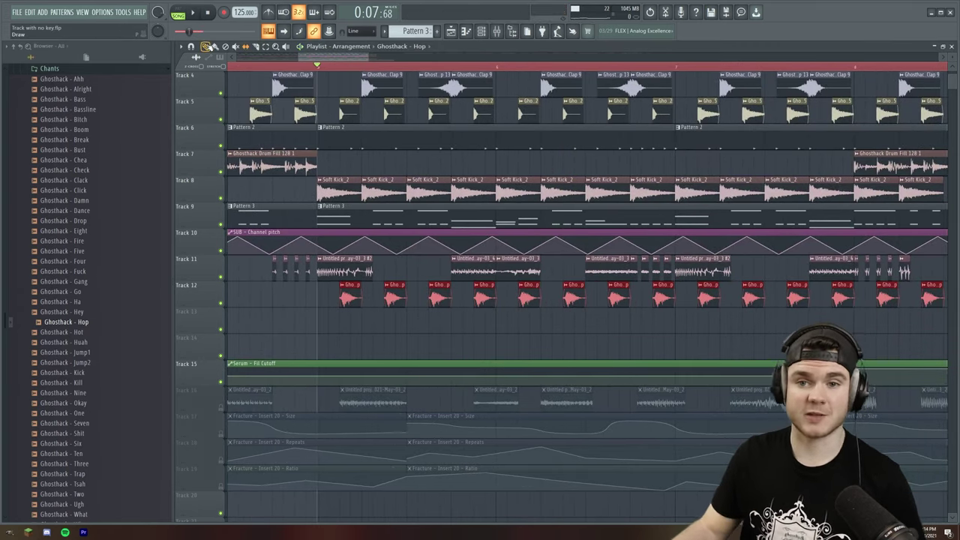
Preview other Ghosthack chants and swap the Track 12 clips' sample for Ghosthack - Jump1.
{"action": "scroll", "coordinate": [117, 188], "scroll_direction": "down", "scroll_amount": 2}
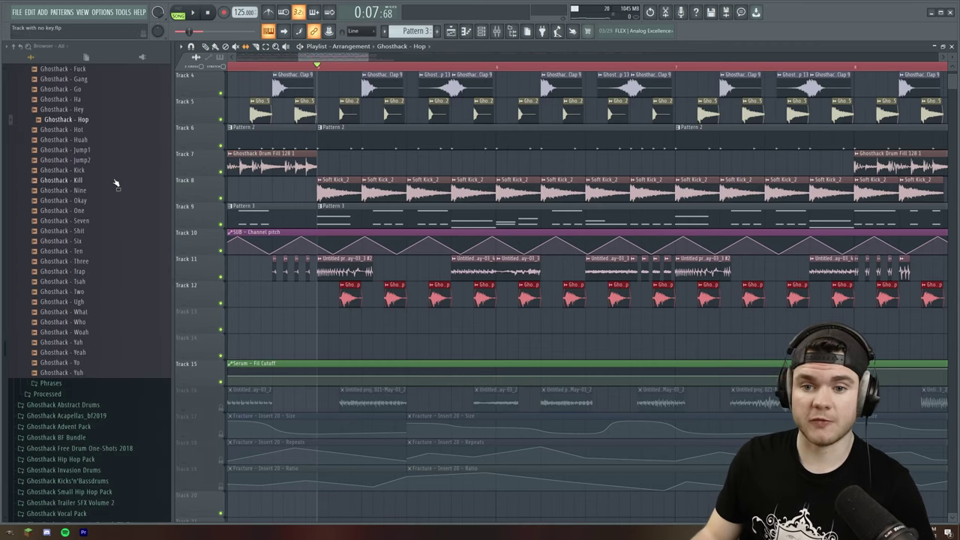
{"action": "scroll", "coordinate": [114, 158], "scroll_direction": "up", "scroll_amount": 1}
{"action": "left_click", "coordinate": [100, 223]}
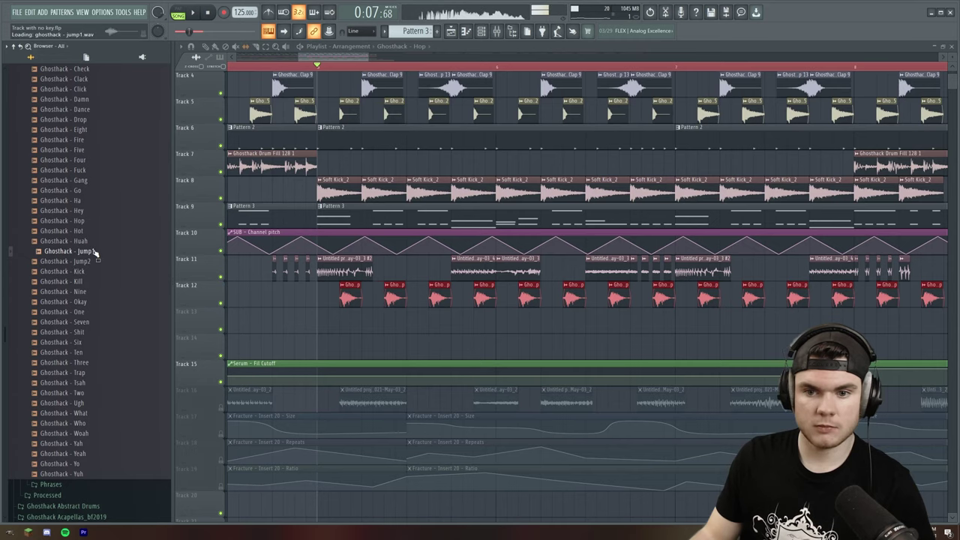
{"action": "left_click_drag", "start_coordinate": [95, 254], "coordinate": [347, 299]}
{"action": "key", "text": "space"}
{"action": "double_click", "coordinate": [347, 298]}
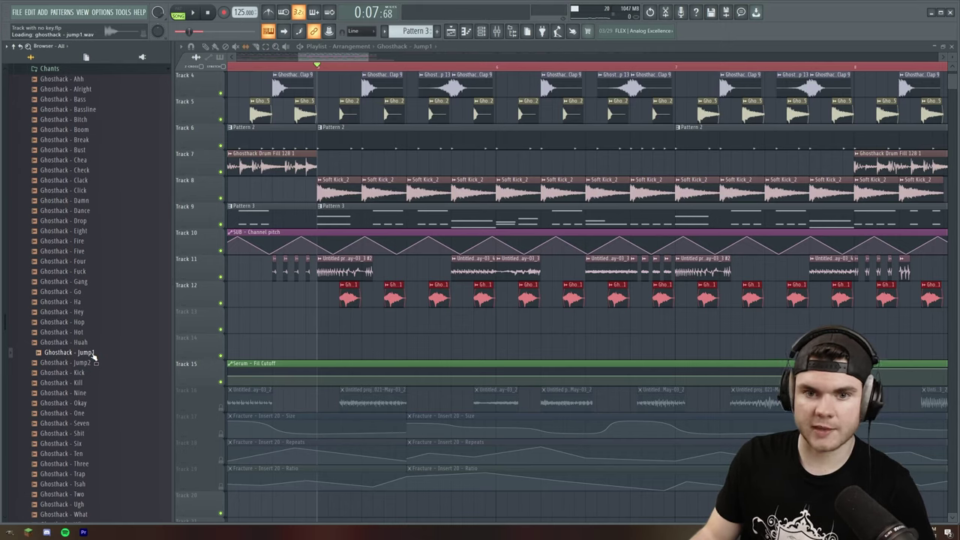
Mute Track 12, place two consecutive Ghosthack - Jump1 clips on Track 13 in bar 5, and audition them.
{"action": "left_click_drag", "start_coordinate": [92, 354], "coordinate": [342, 322]}
{"action": "left_click", "coordinate": [225, 305]}
{"action": "key", "text": "space"}
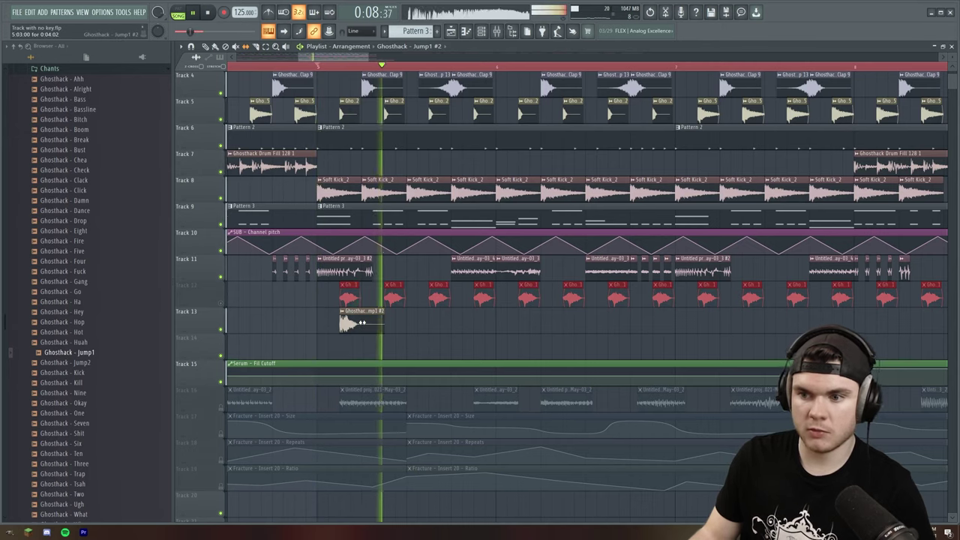
{"action": "left_click", "coordinate": [400, 322]}
{"action": "left_click_drag", "start_coordinate": [431, 317], "coordinate": [410, 313]}
{"action": "key", "text": "space"}
{"action": "key", "text": "space"}
{"action": "key", "text": "space"}
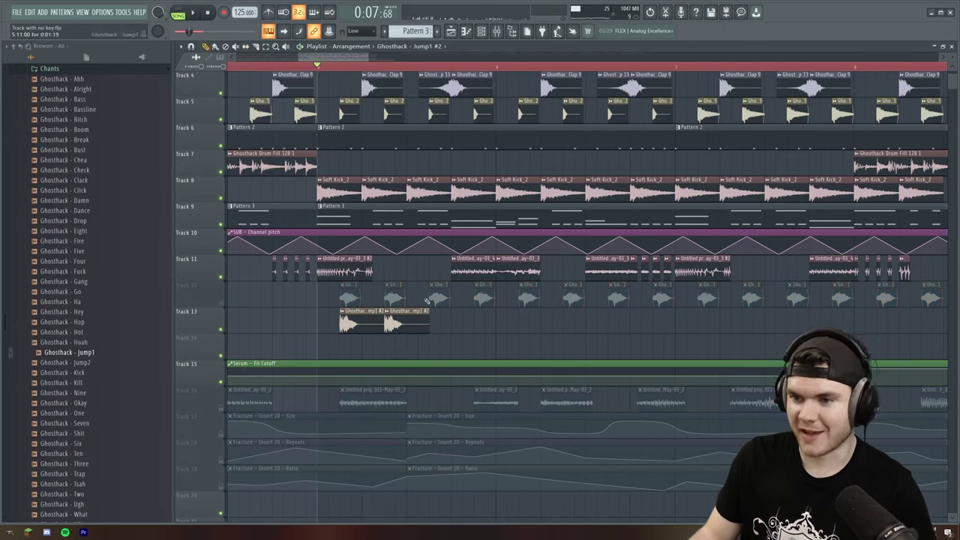
Replace the old Track 12 clips with Ghosthack - Jump1 clips repeated from bar 5 into bar 8.
{"action": "scroll", "coordinate": [408, 298], "scroll_direction": "down", "scroll_amount": 3}
{"action": "left_click_drag", "start_coordinate": [652, 293], "coordinate": [348, 290]}
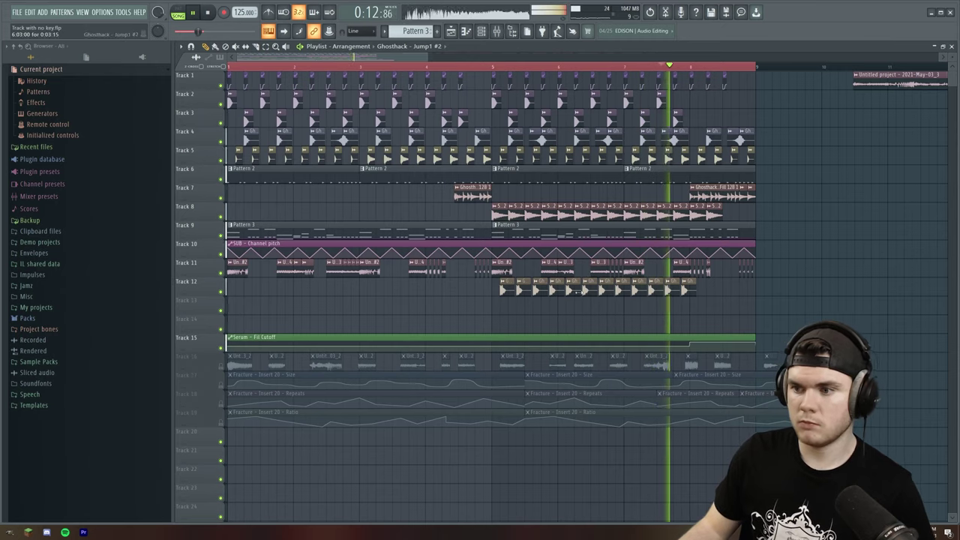
Adjust the Ghosthack - Jump1 #2 chant's channel level during playback, and stop the drop.
{"action": "double_click", "coordinate": [582, 281]}
{"action": "left_click_drag", "start_coordinate": [450, 176], "coordinate": [462, 171]}
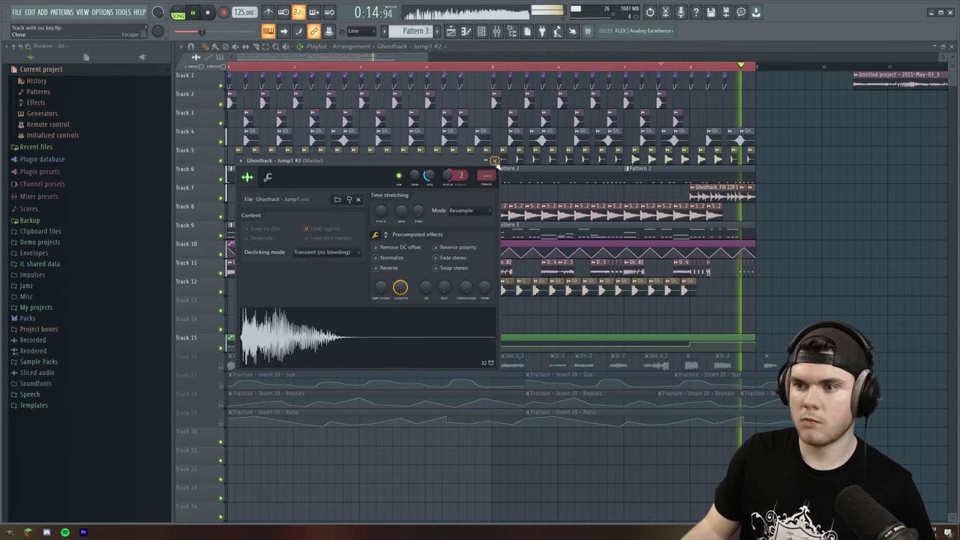
{"action": "left_click", "coordinate": [494, 161]}
{"action": "key", "text": "space"}
Add a second Serum channel and load the user preset Noise Loop.
{"action": "scroll", "coordinate": [548, 68], "scroll_direction": "down", "scroll_amount": 1}
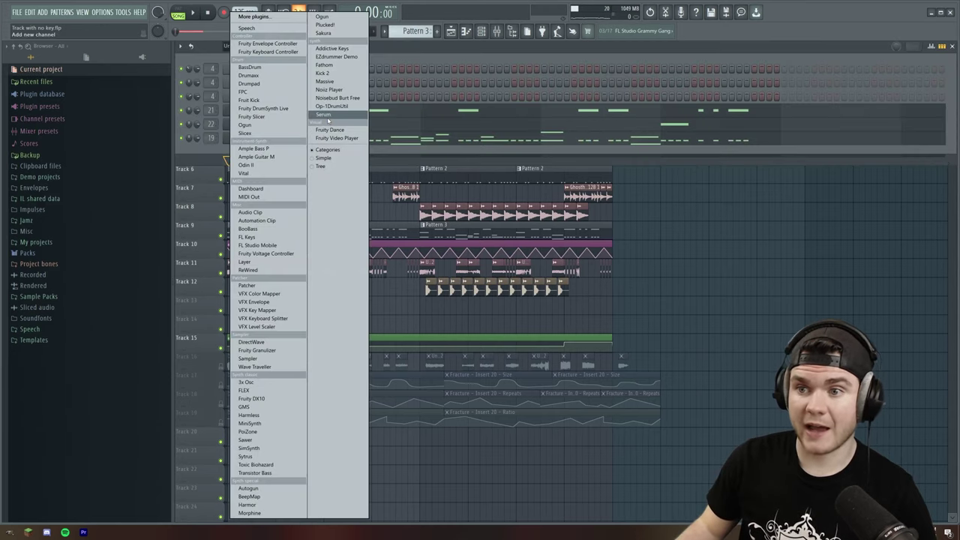
{"action": "left_click", "coordinate": [327, 117]}
{"action": "left_click_drag", "start_coordinate": [408, 159], "coordinate": [384, 91]}
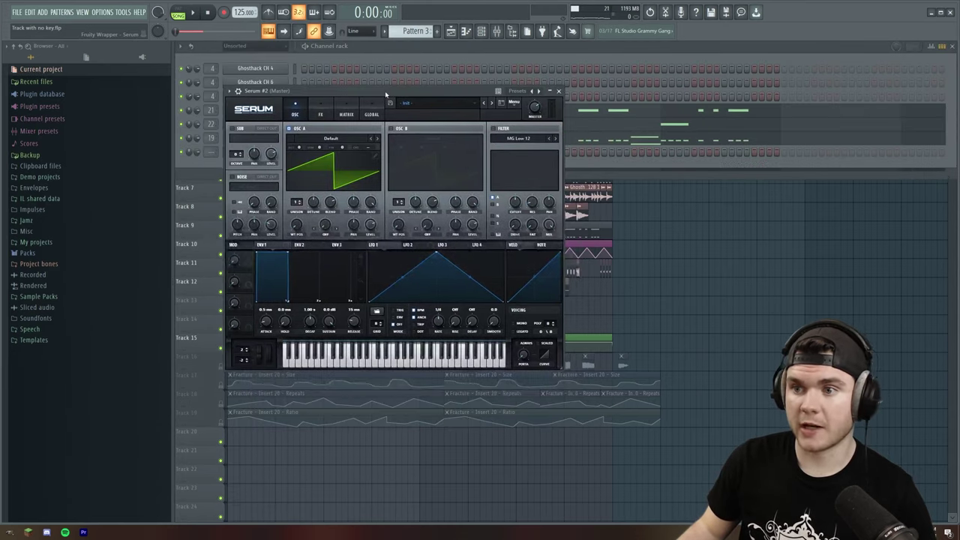
{"action": "left_click", "coordinate": [413, 103]}
{"action": "mouse_move", "coordinate": [433, 205]}
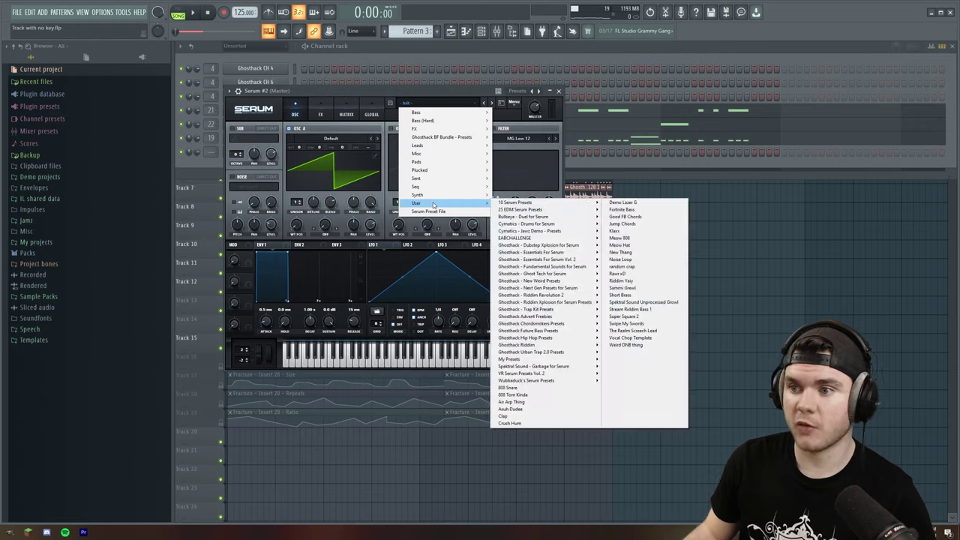
{"action": "left_click", "coordinate": [621, 259]}
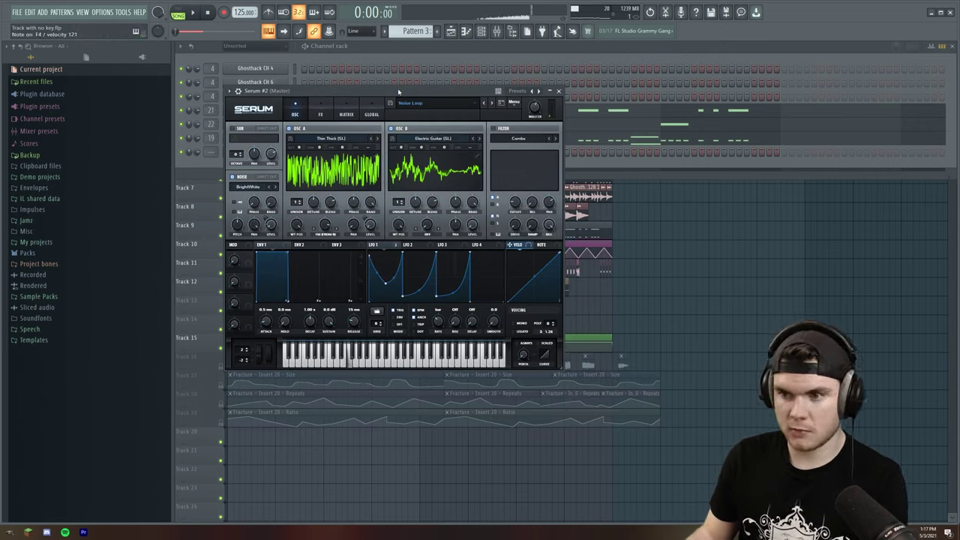
{"action": "left_click", "coordinate": [559, 90]}
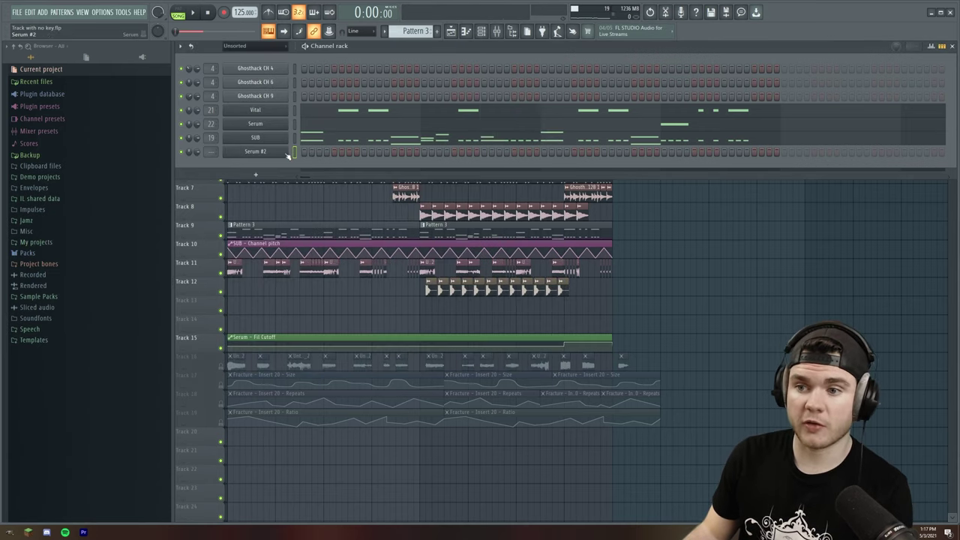
Create Pattern 4 with a sustained Serum #2 note and place it on Track 13 from bar 5 up to bar 9.
{"action": "left_click", "coordinate": [439, 33]}
{"action": "key", "text": "F6"}
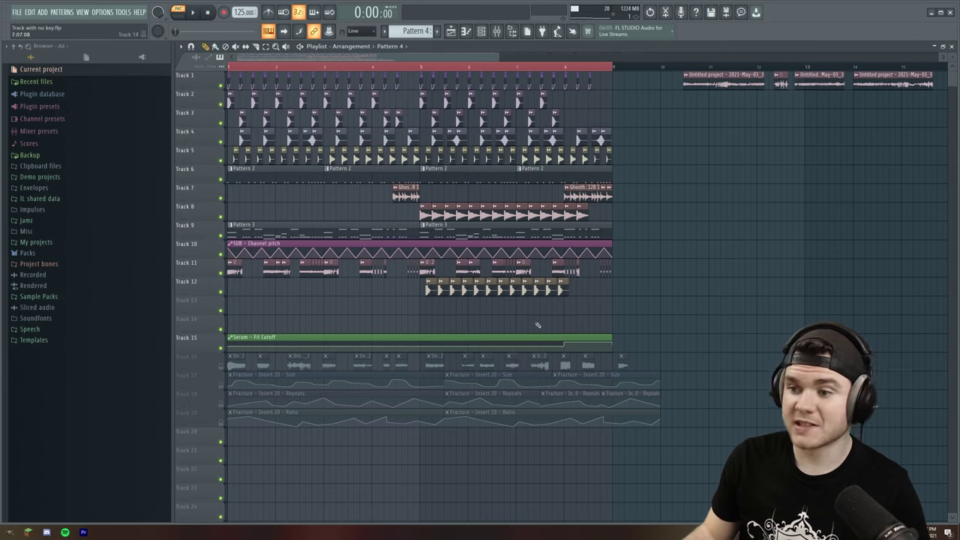
{"action": "left_click", "coordinate": [470, 310]}
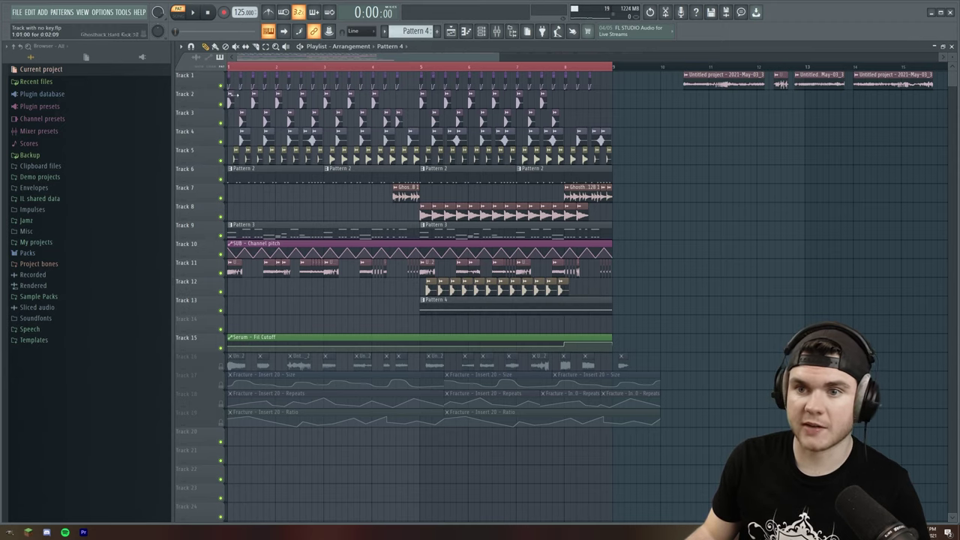
Isolate the drum tracks, Track 8 and the Track 13 noise layer, and play them from bar 5.
{"action": "right_click", "coordinate": [221, 85]}
{"action": "left_click", "coordinate": [220, 142]}
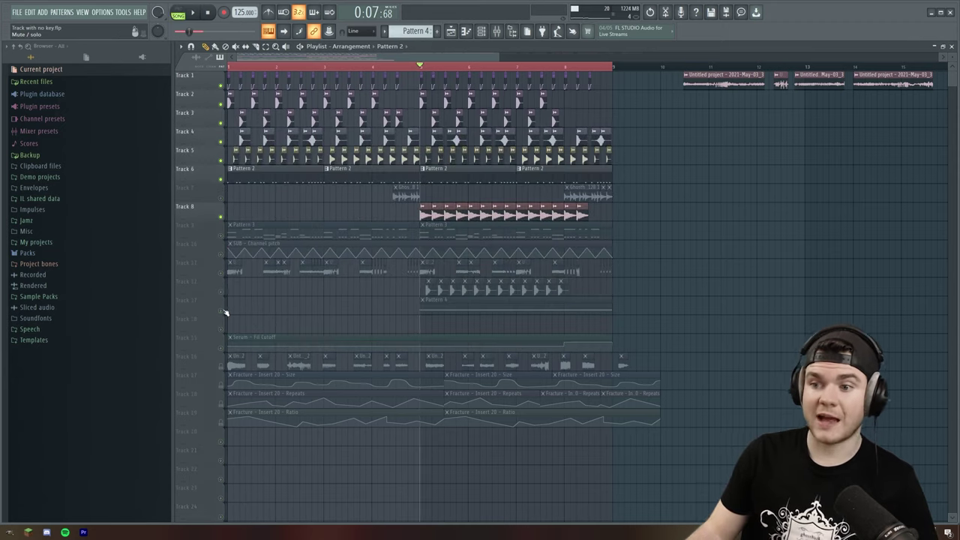
{"action": "left_click", "coordinate": [221, 311]}
{"action": "key", "text": "space"}
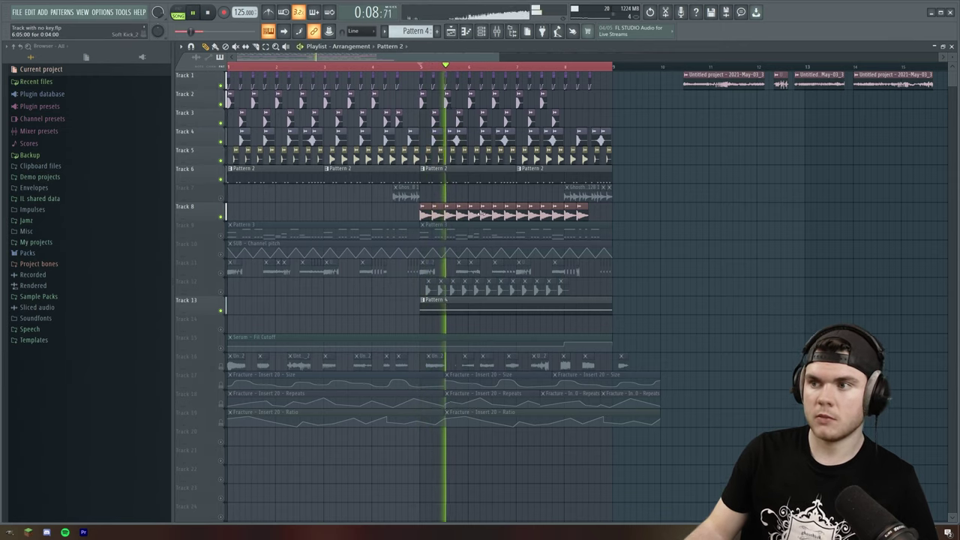
Route the Serum #2 channel to mixer insert 18.
{"action": "key", "text": "F6"}
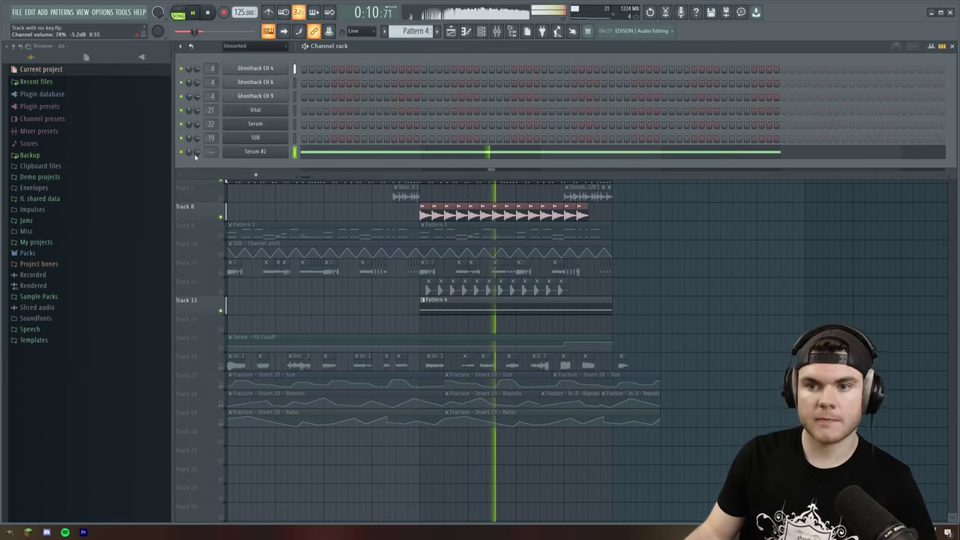
{"action": "left_click", "coordinate": [497, 31]}
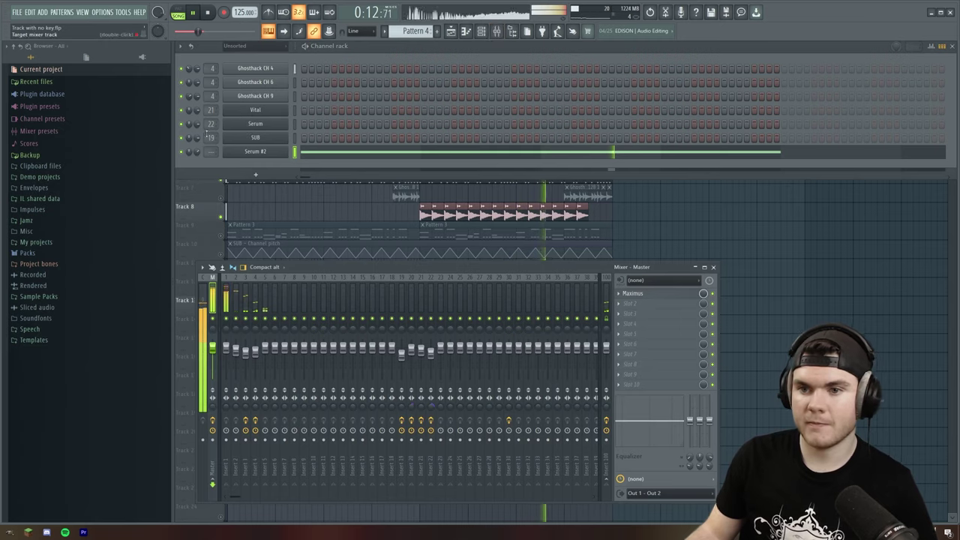
{"action": "key", "text": "space"}
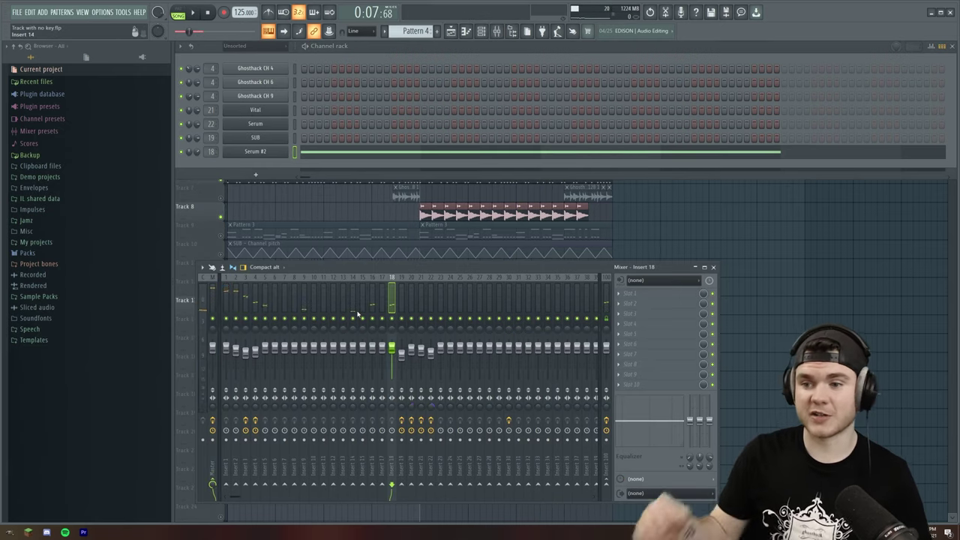
{"action": "right_click", "coordinate": [391, 290]}
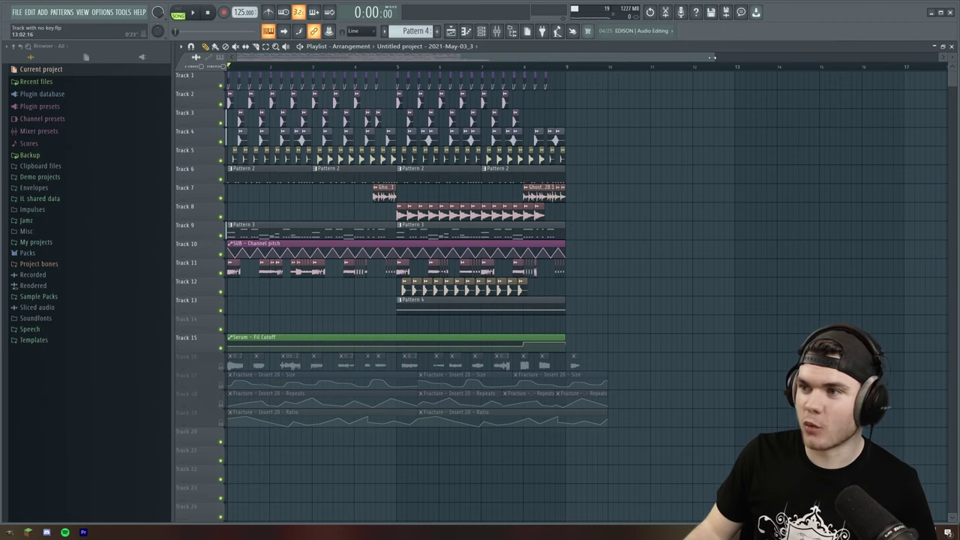
Play the full drop and balance the bass levels on mixer inserts 20, 21 and 22.
{"action": "left_click_drag", "start_coordinate": [716, 64], "coordinate": [587, 62]}
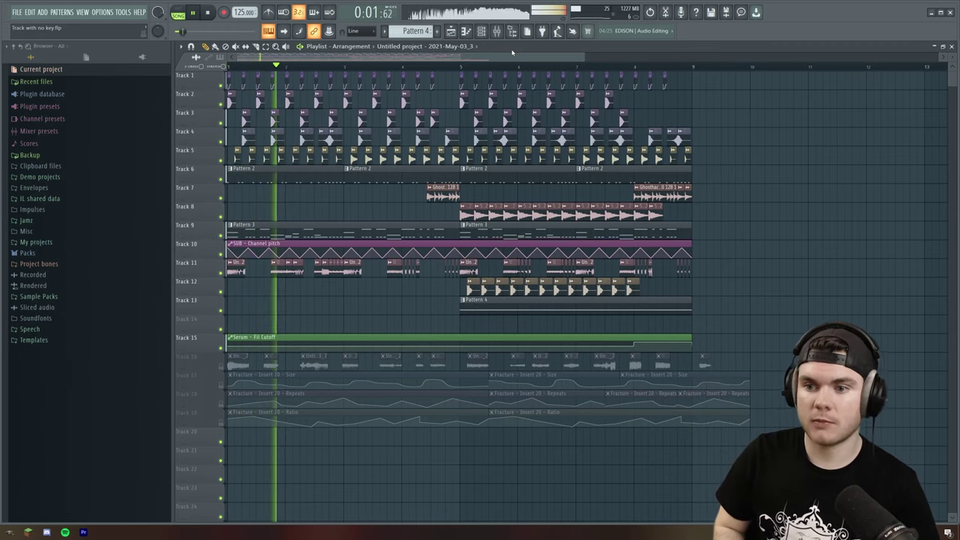
{"action": "left_click", "coordinate": [496, 31]}
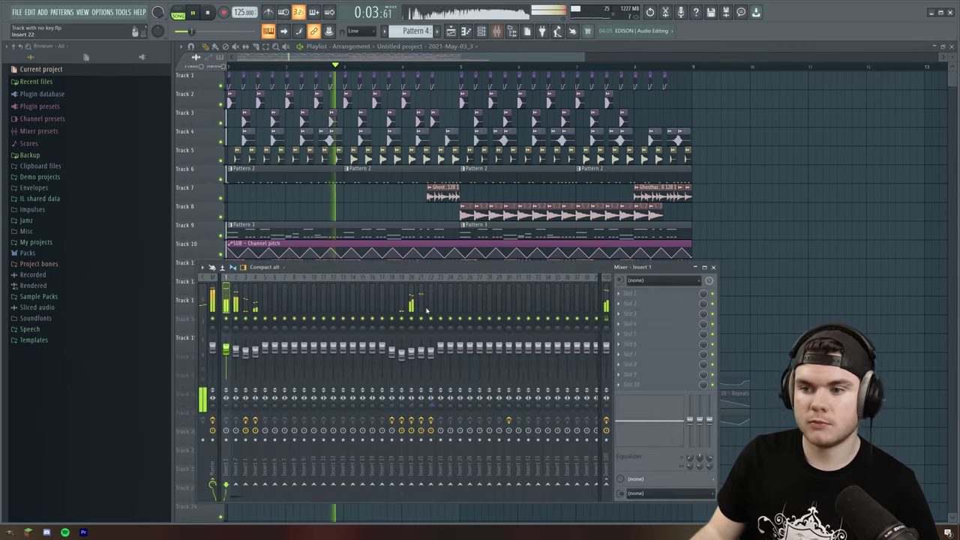
{"action": "left_click", "coordinate": [430, 360]}
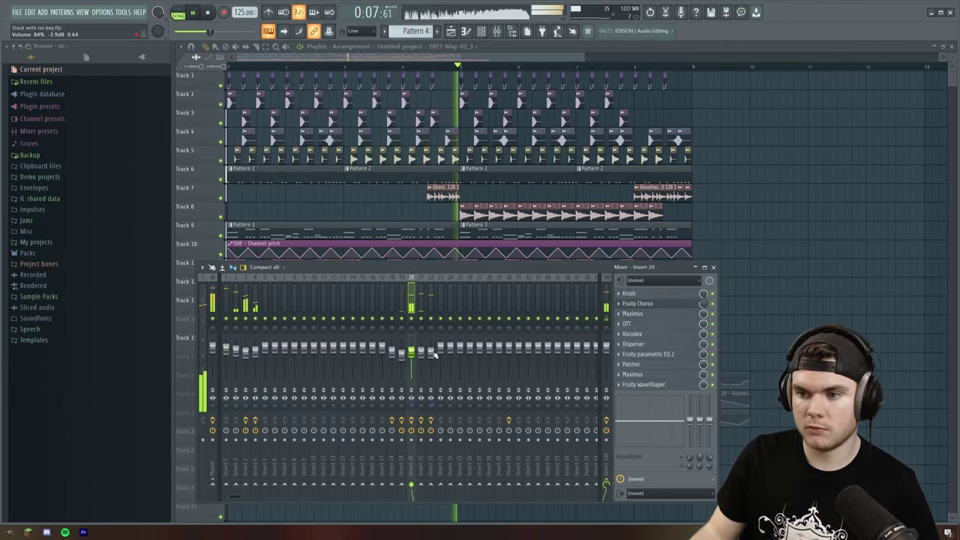
{"action": "left_click", "coordinate": [421, 300]}
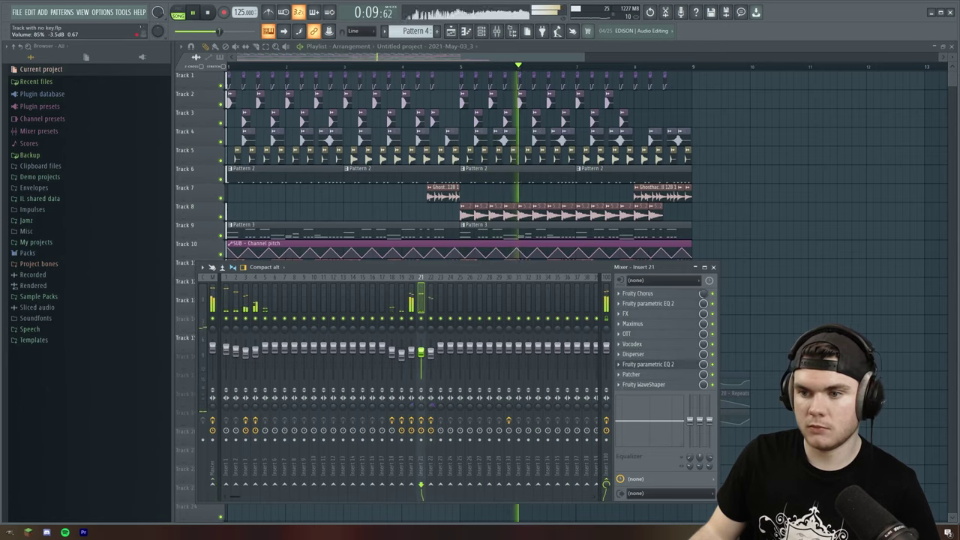
{"action": "left_click", "coordinate": [412, 301]}
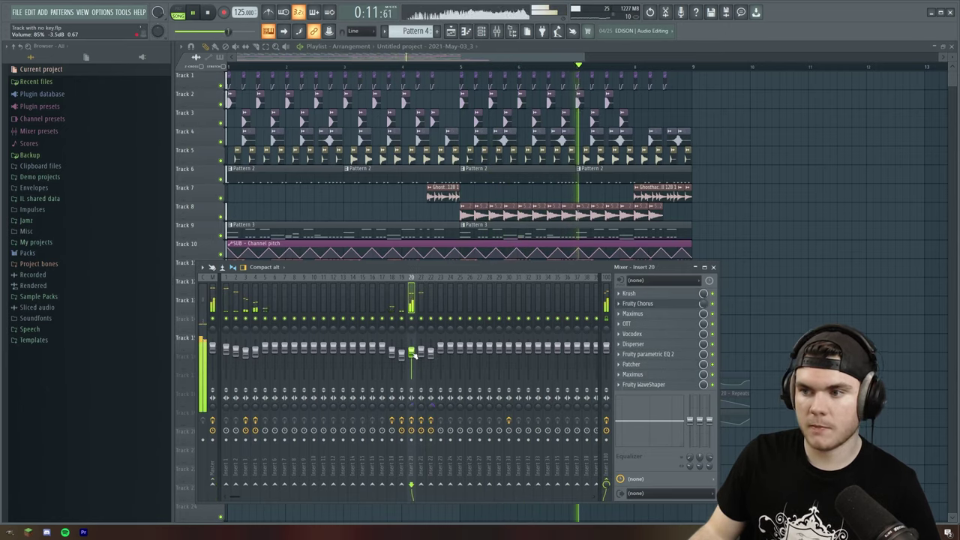
{"action": "left_click", "coordinate": [592, 50]}
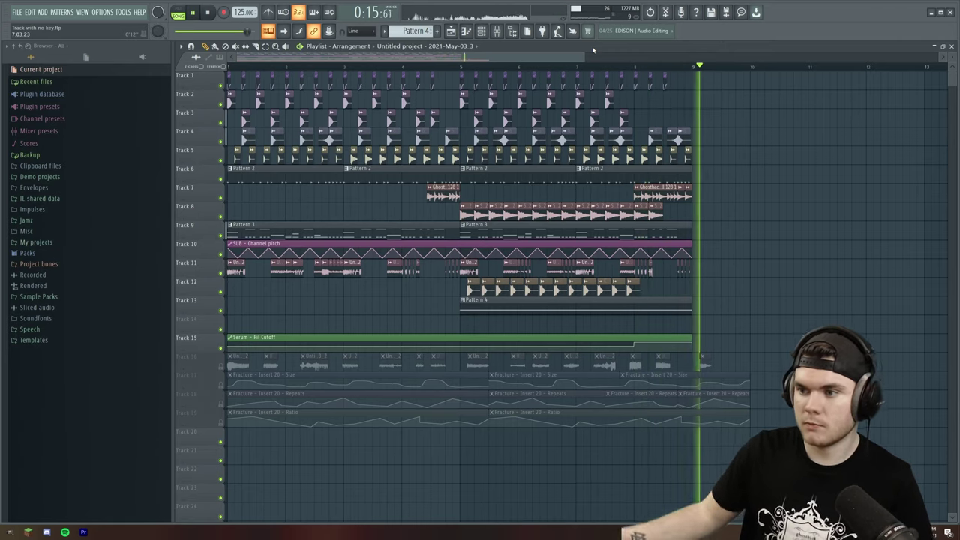
{"action": "key", "text": "space"}
Move the drop to bar 9 and lay out a build-up before it with an accelerating Track 3 roll and Track 5 percussion.
{"action": "scroll", "coordinate": [514, 62], "scroll_direction": "down", "scroll_amount": 3}
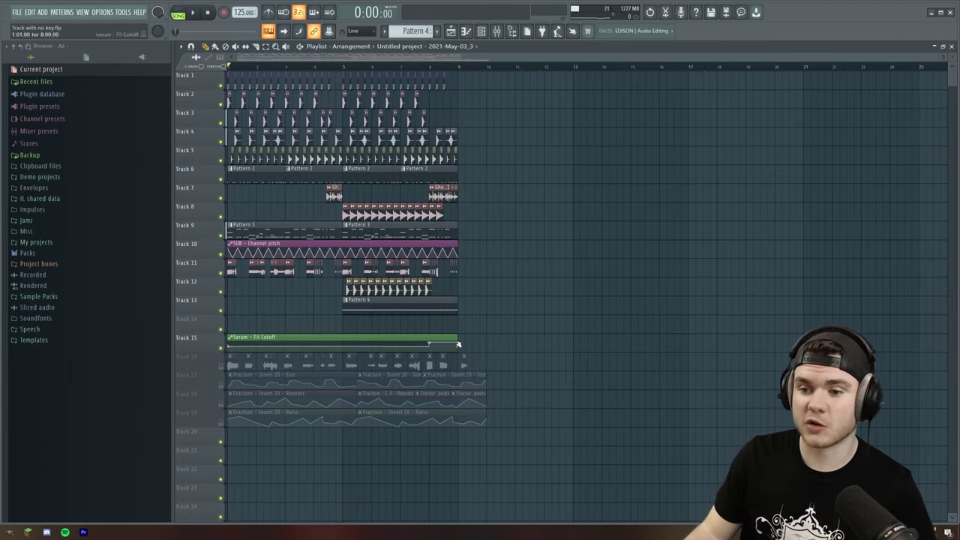
{"action": "left_click_drag", "start_coordinate": [568, 445], "coordinate": [225, 354]}
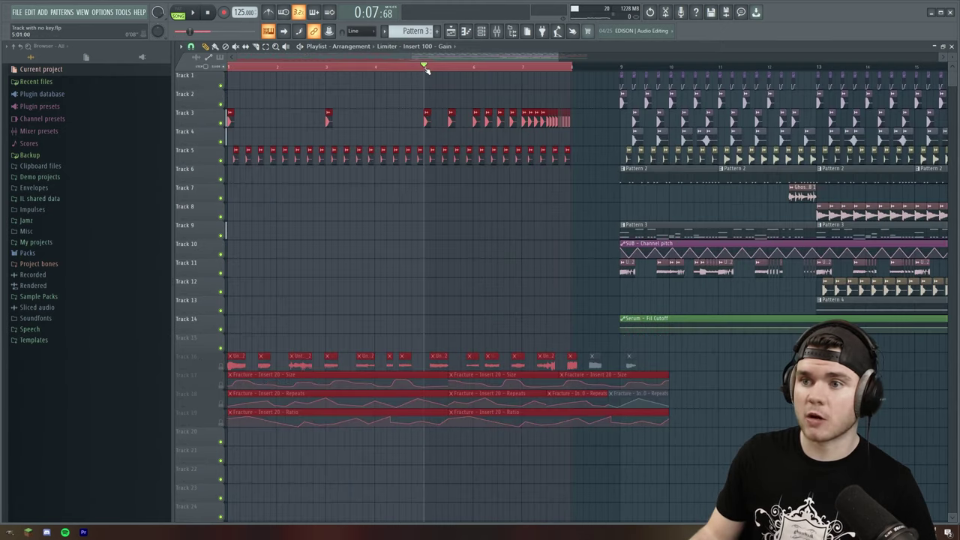
Audition the build-up from bar 5 and add Param. EQ 2 band 1 and band 7 frequency automation for Insert 1 from bar 1 to bar 9.
{"action": "key", "text": "space"}
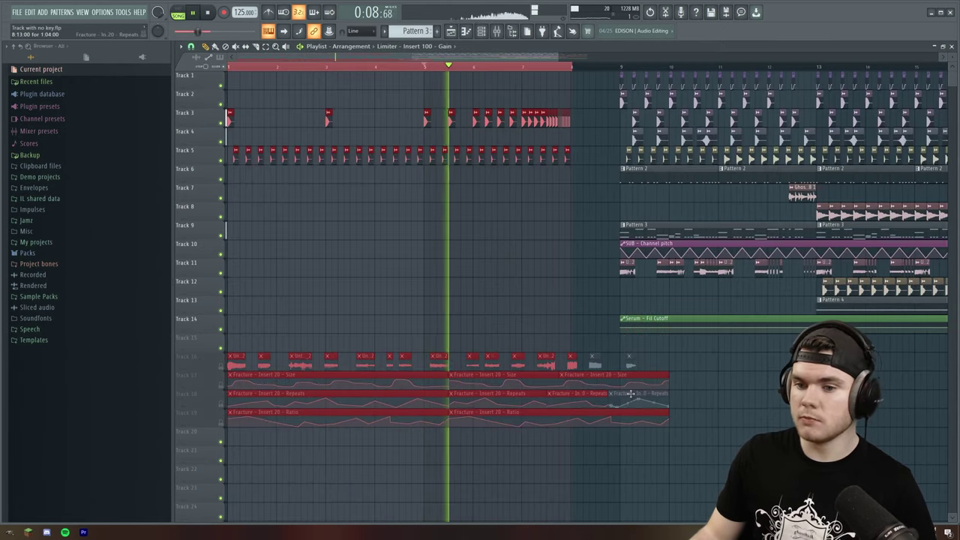
{"action": "key", "text": "ctrl+d"}
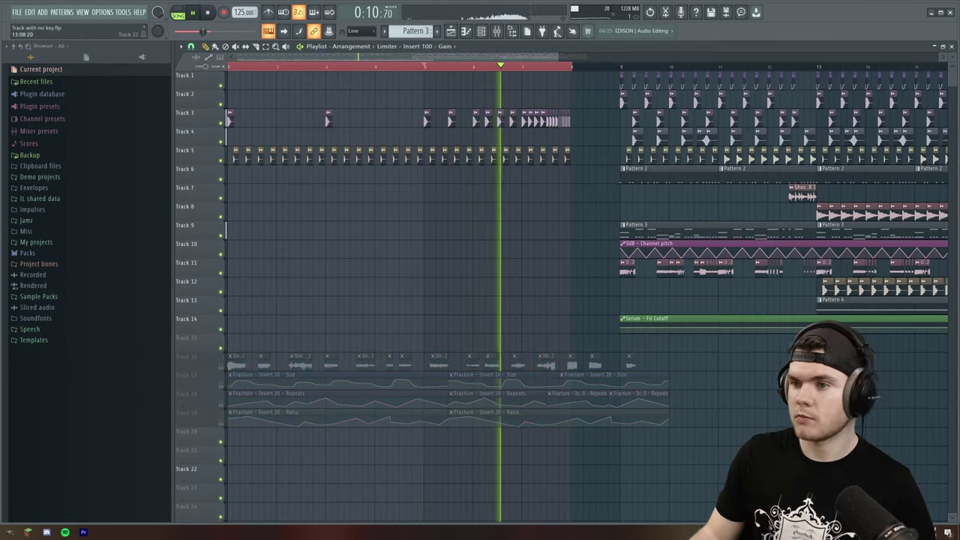
{"action": "left_click_drag", "start_coordinate": [573, 67], "coordinate": [632, 67]}
{"action": "key", "text": "space"}
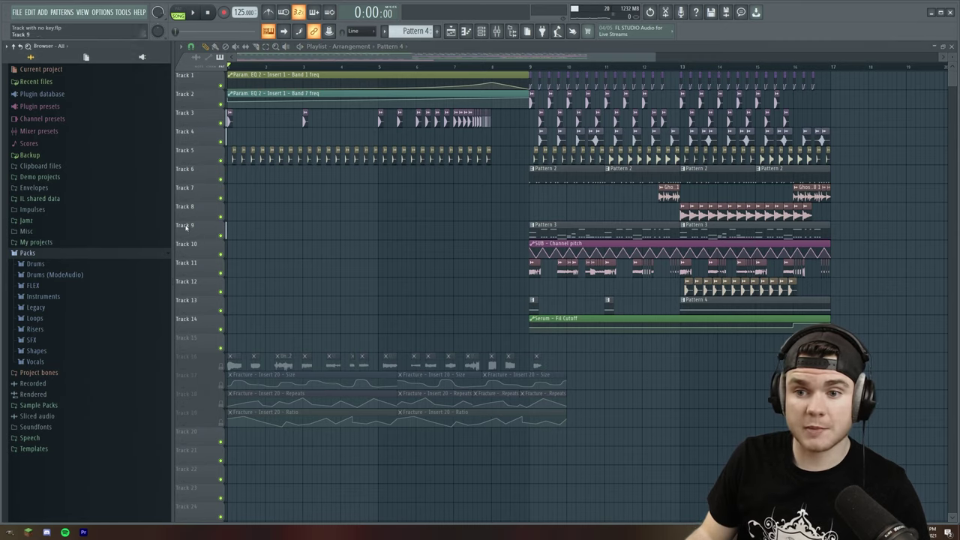
Find the Ghosthack 30 Sound FX one-shots and place Ghosthack Riser - Drain on Track 11 in the build-up.
{"action": "left_click_drag", "start_coordinate": [171, 233], "coordinate": [85, 250]}
{"action": "left_click", "coordinate": [74, 255]}
{"action": "left_click", "coordinate": [54, 296]}
{"action": "scroll", "coordinate": [63, 352], "scroll_direction": "down", "scroll_amount": 10}
{"action": "left_click_drag", "start_coordinate": [123, 352], "coordinate": [186, 353]}
{"action": "left_click", "coordinate": [117, 343]}
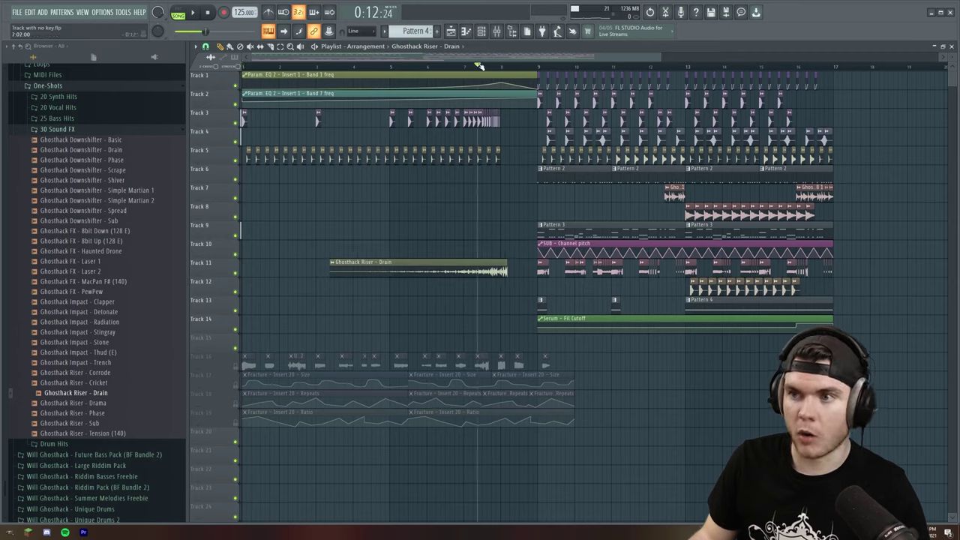
Audition Ghosthack Riser - Drain with Track 11 soloed and trim its end to bar 8.
{"action": "right_click", "coordinate": [234, 273]}
{"action": "key", "text": "space"}
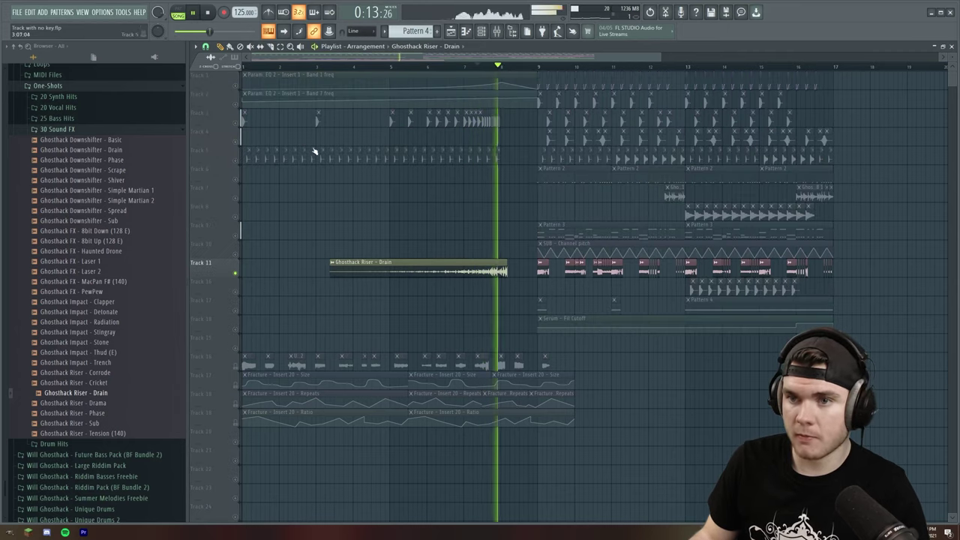
{"action": "key", "text": "space"}
{"action": "scroll", "coordinate": [490, 255], "scroll_direction": "up", "scroll_amount": 5}
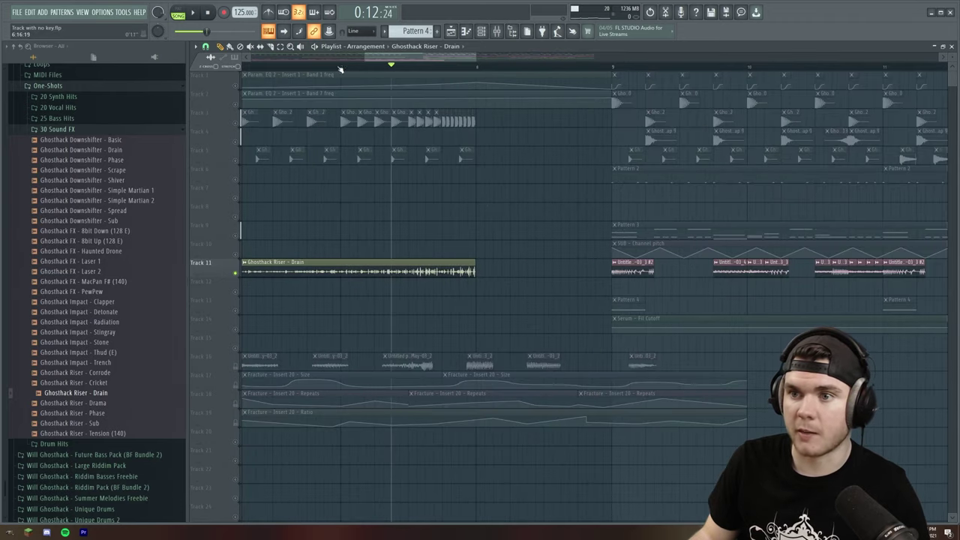
Unsolo Track 11 and open the Ghosthack Riser - Drain channel settings while playing the build-up.
{"action": "right_click", "coordinate": [235, 273]}
{"action": "double_click", "coordinate": [330, 268]}
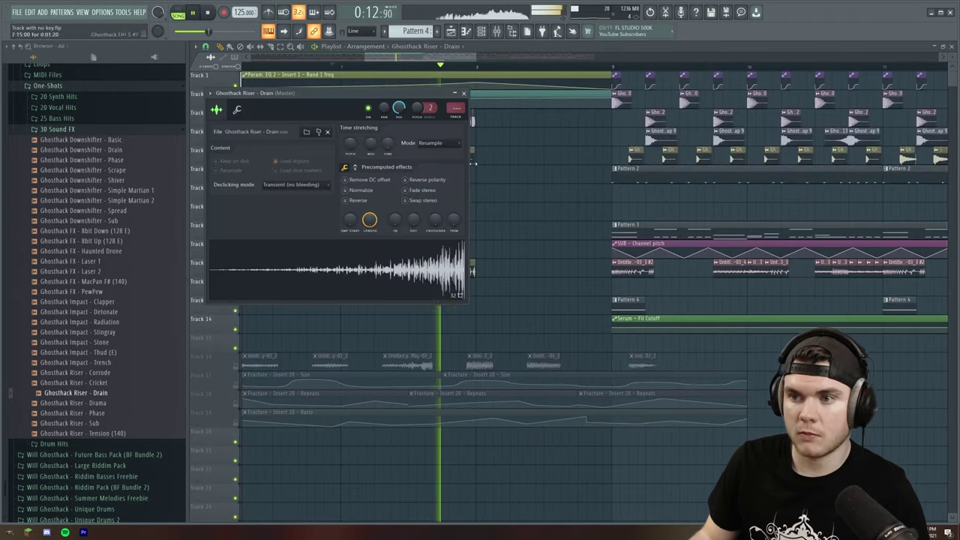
{"action": "key", "text": "space"}
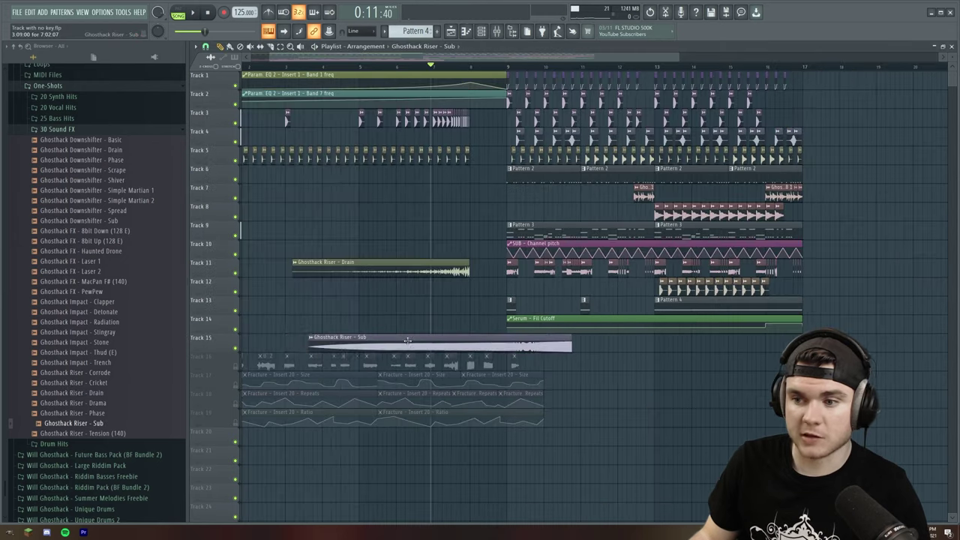
Arrange Ghosthack Riser - Sub on Track 7 from bar 3 and Ghosthack Riser - Drain on Track 8, both ending at bar 8.
{"action": "left_click_drag", "start_coordinate": [330, 348], "coordinate": [264, 350]}
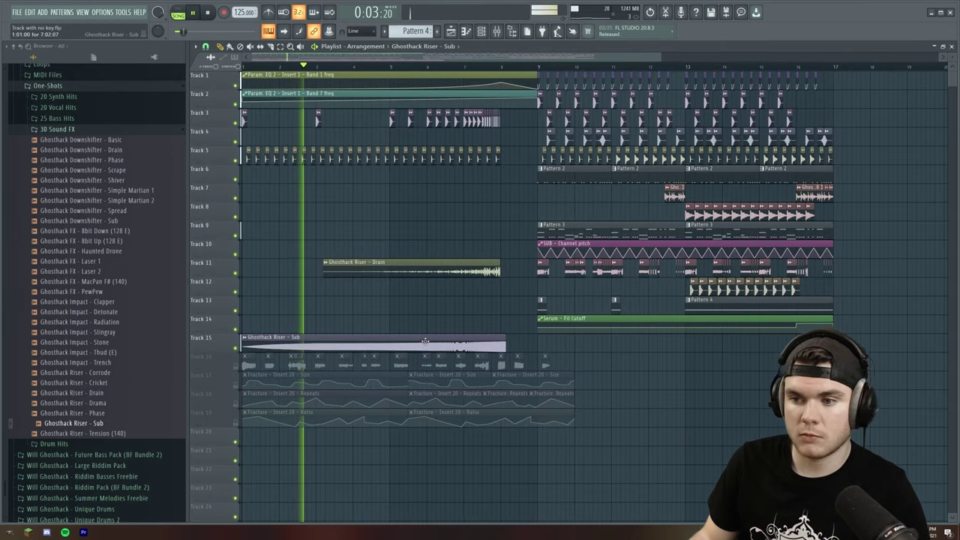
{"action": "double_click", "coordinate": [360, 345]}
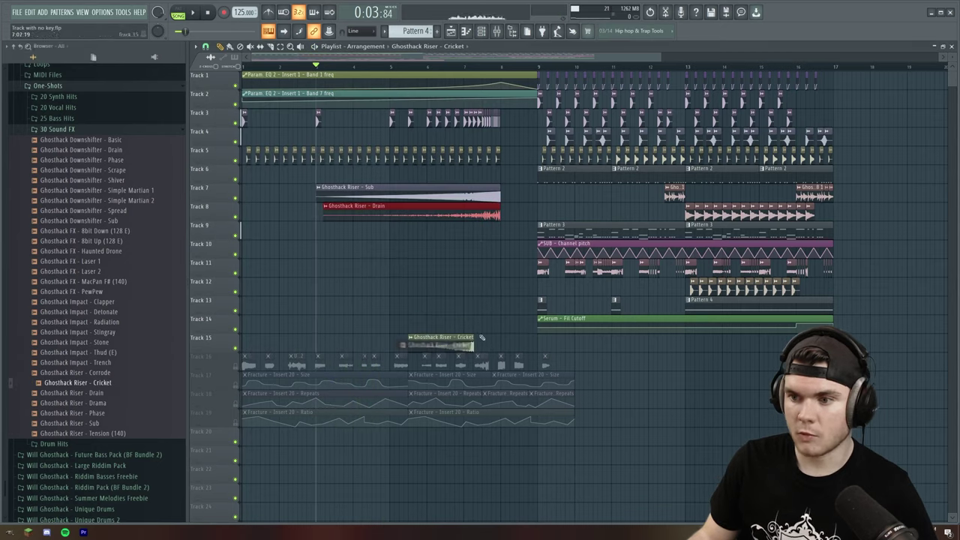
Place Ghosthack Riser - Cricket on Track 9 ending at bar 8, and audition Ghosthack Riser - Tension (140) on Track 15 from bar 1.
{"action": "left_click_drag", "start_coordinate": [77, 382], "coordinate": [491, 236]}
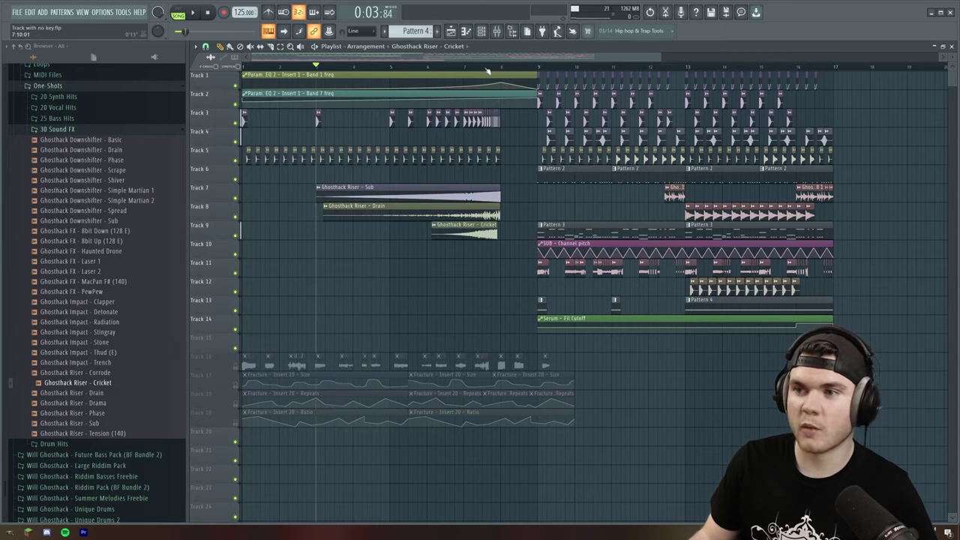
{"action": "scroll", "coordinate": [487, 71], "scroll_direction": "up", "scroll_amount": 5}
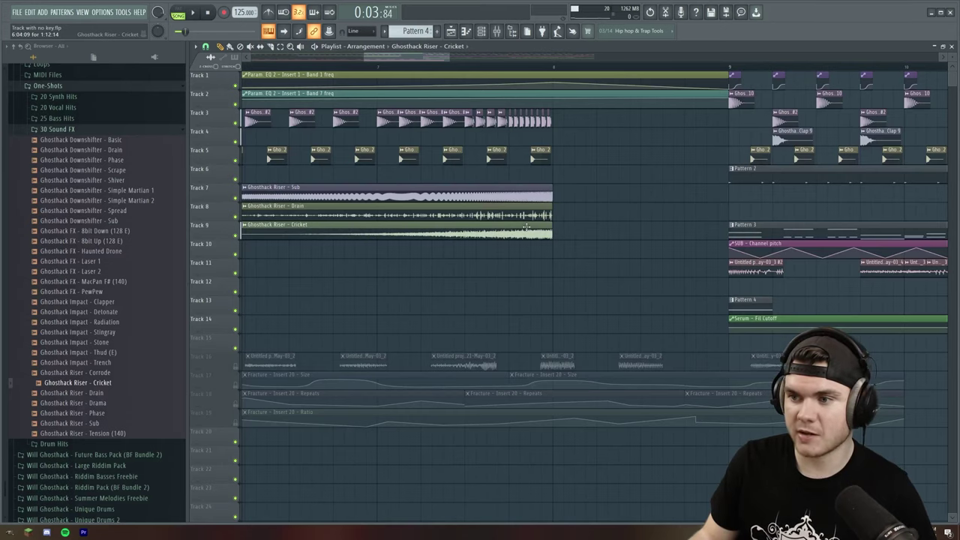
{"action": "key", "text": "space"}
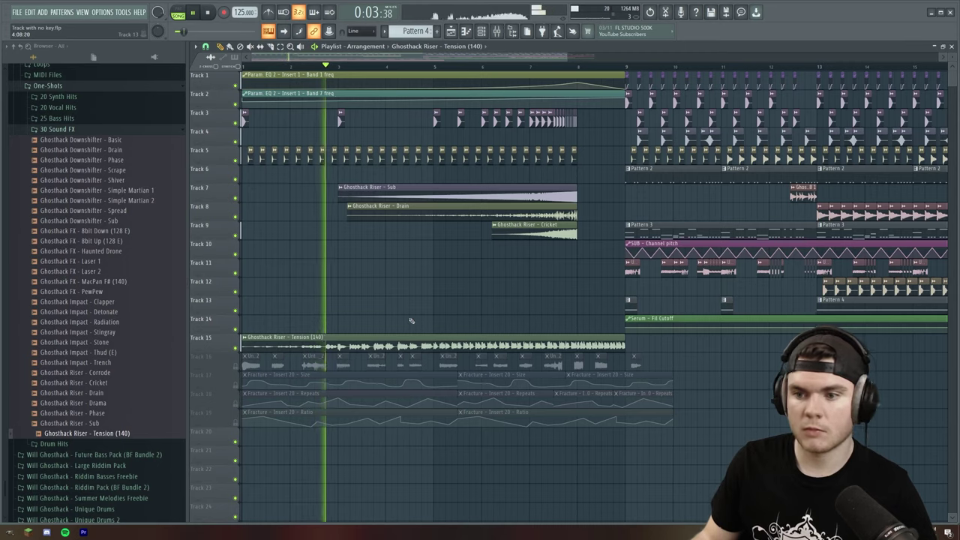
Set the Ghosthack Riser - Tension (140) channel volume to about 35% and arrange its clips on Track 15 to end at bar 8.
{"action": "double_click", "coordinate": [405, 338]}
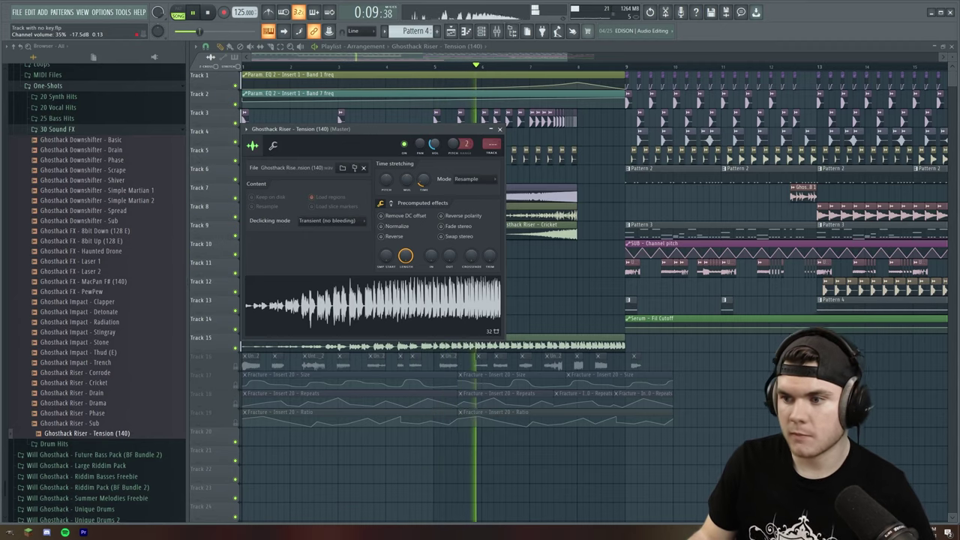
{"action": "left_click", "coordinate": [499, 129]}
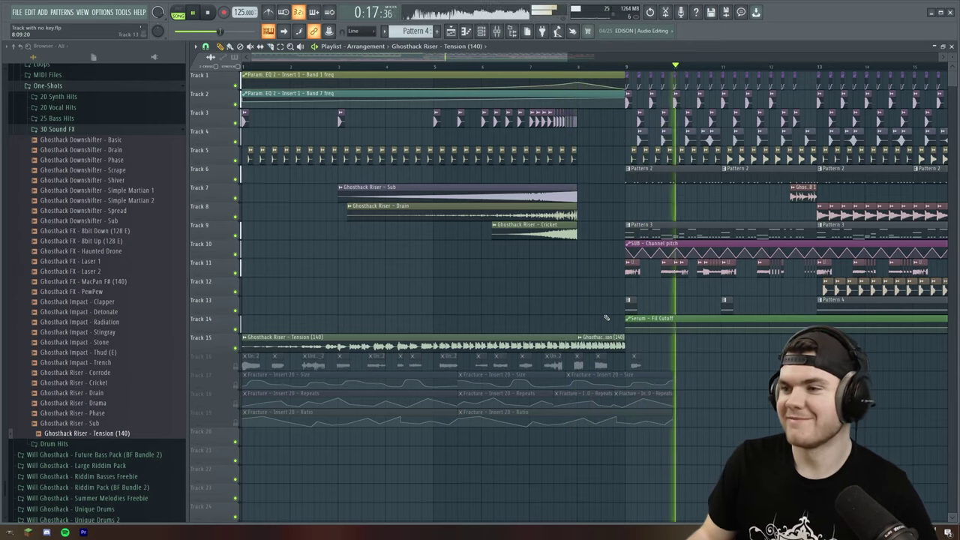
{"action": "key", "text": "space"}
{"action": "left_click", "coordinate": [439, 65]}
{"action": "key", "text": "space"}
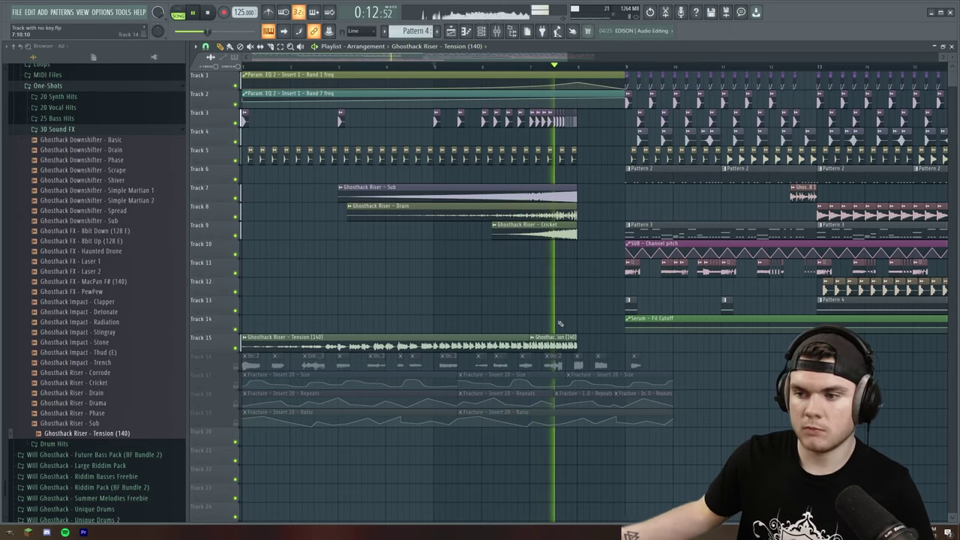
{"action": "key", "text": "space"}
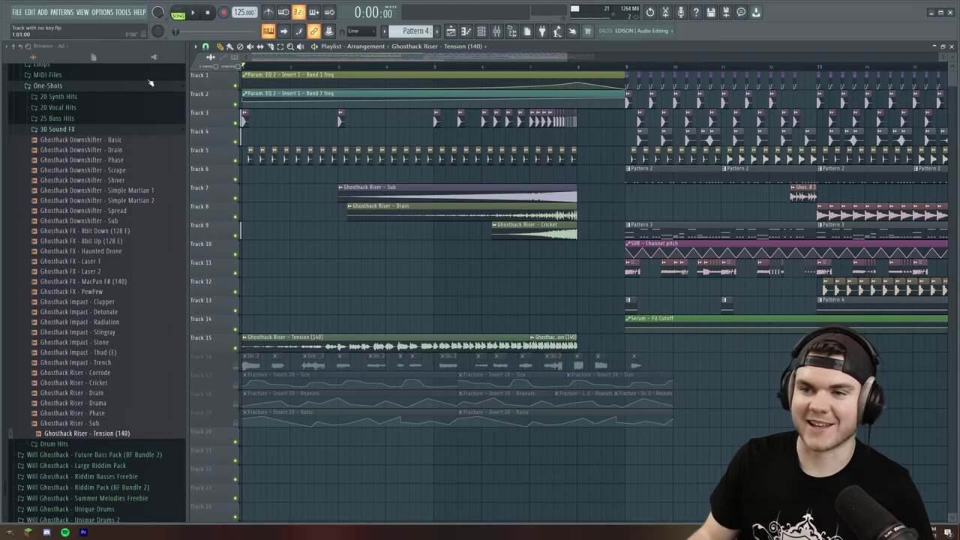
Place Ghosthack Impact - Trench at bar 1 on Track 11, open its channel settings and audition it.
{"action": "left_click_drag", "start_coordinate": [79, 362], "coordinate": [255, 267]}
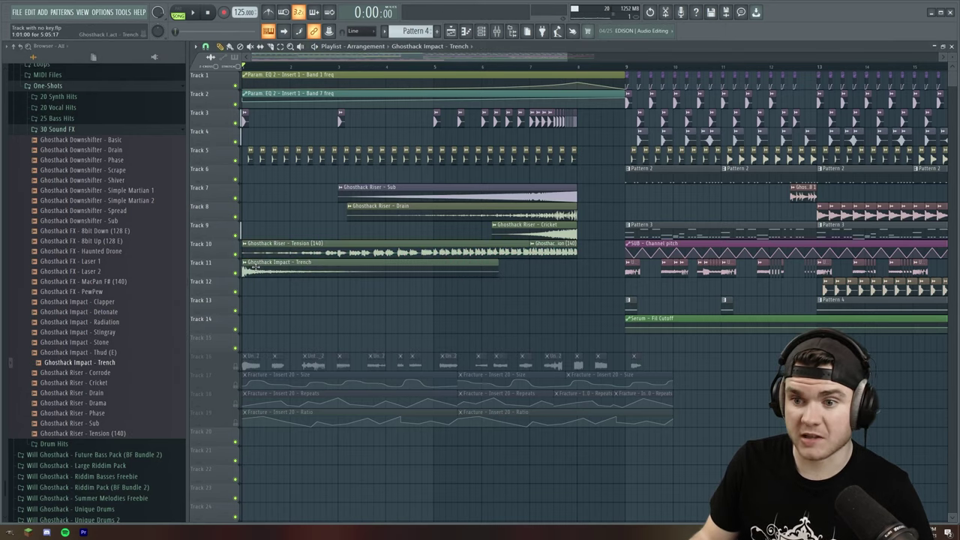
{"action": "double_click", "coordinate": [258, 267]}
{"action": "key", "text": "space"}
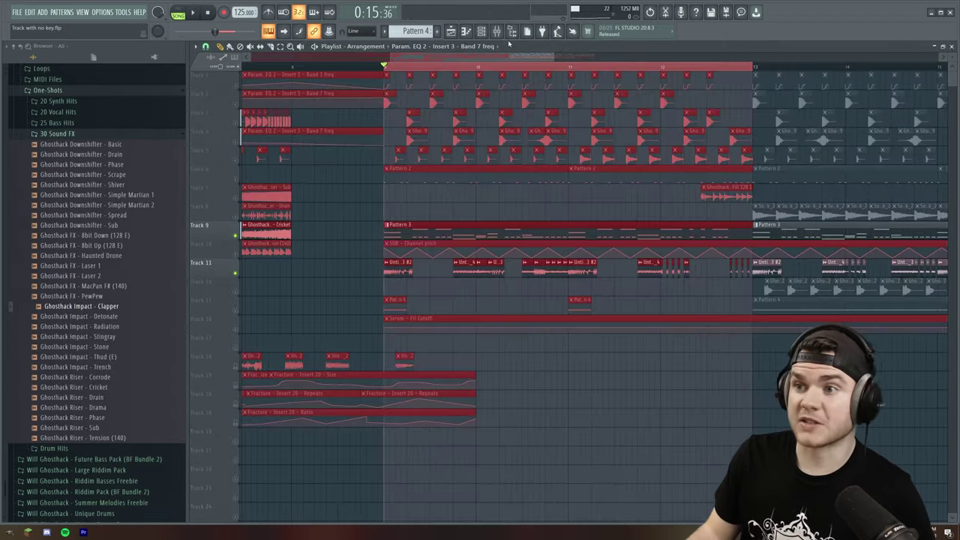
Load Edison in the Master's first effect slot, record bars 9 to 13 on play, and place the recording in the playlist.
{"action": "key", "text": "F9"}
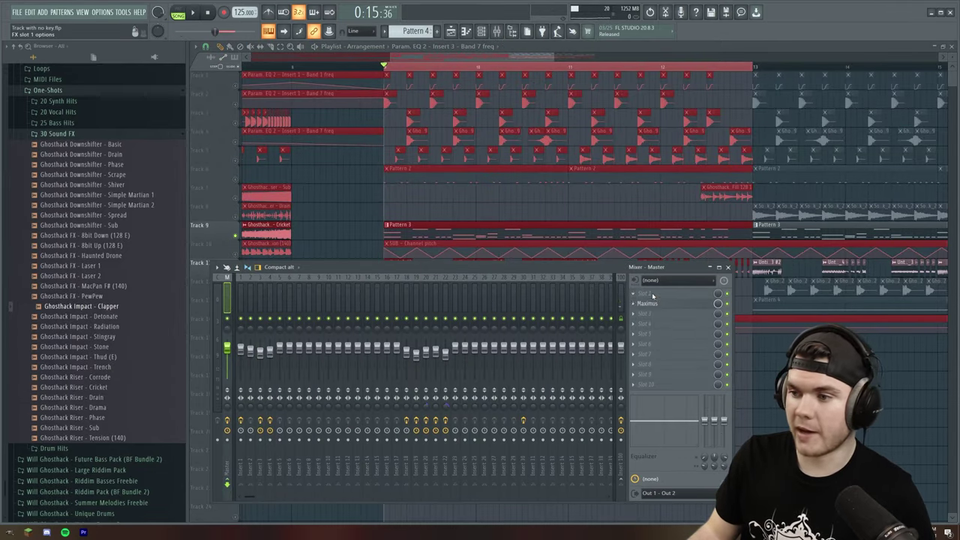
{"action": "left_click", "coordinate": [653, 296]}
{"action": "left_click", "coordinate": [537, 316]}
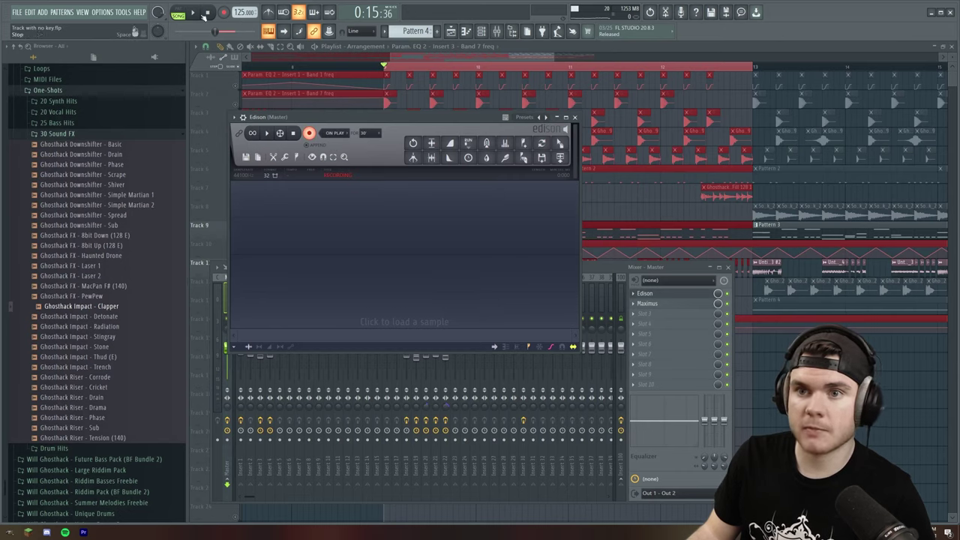
{"action": "left_click", "coordinate": [193, 13]}
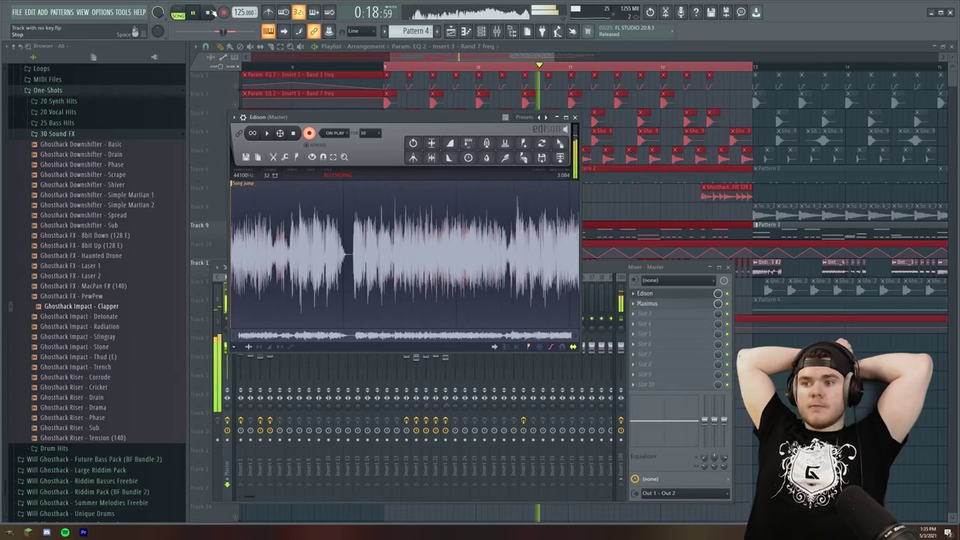
{"action": "left_click", "coordinate": [211, 12]}
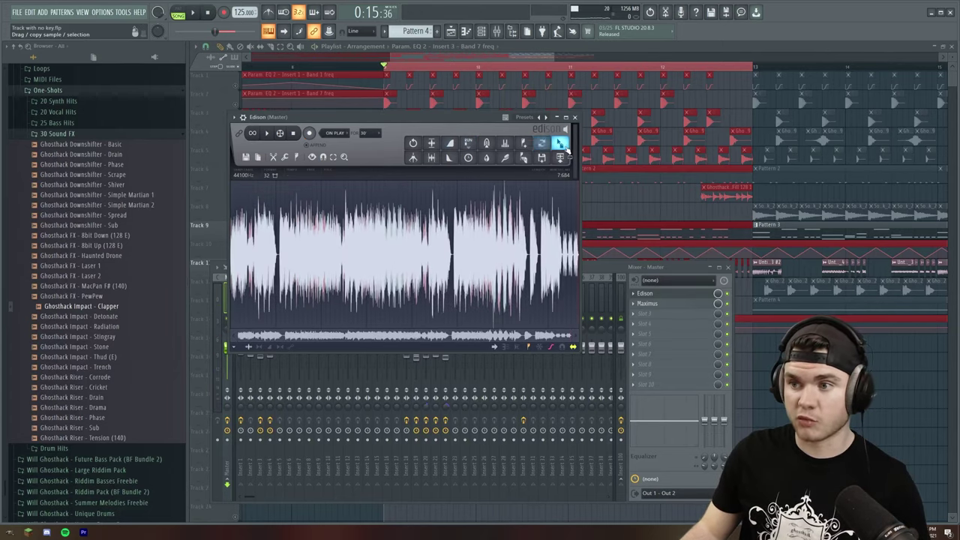
{"action": "left_click_drag", "start_coordinate": [561, 144], "coordinate": [4, 340]}
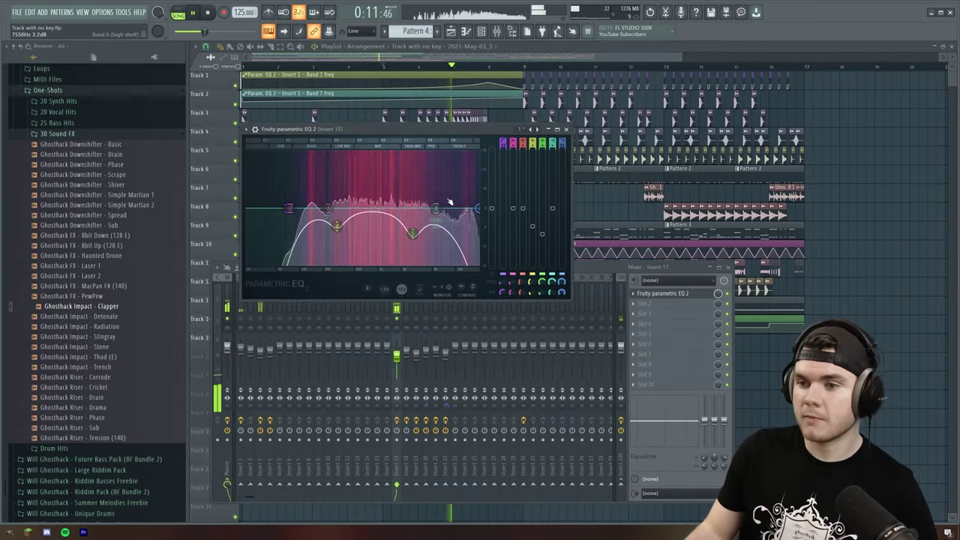
Narrow the Insert 17 Fruity parametric EQ 2 by lowering the band 7 low-pass and raising the band 1 frequency during playback.
{"action": "key", "text": "space"}
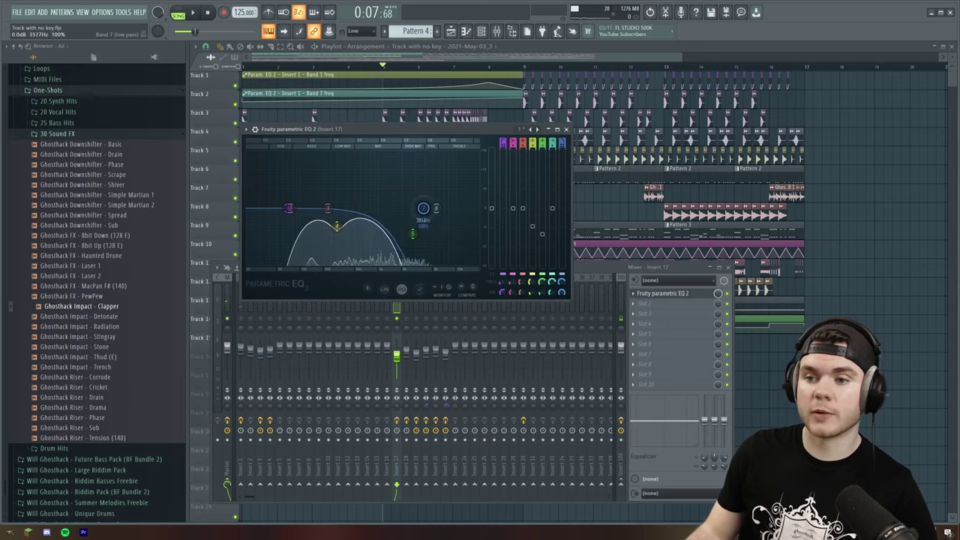
{"action": "key", "text": "space"}
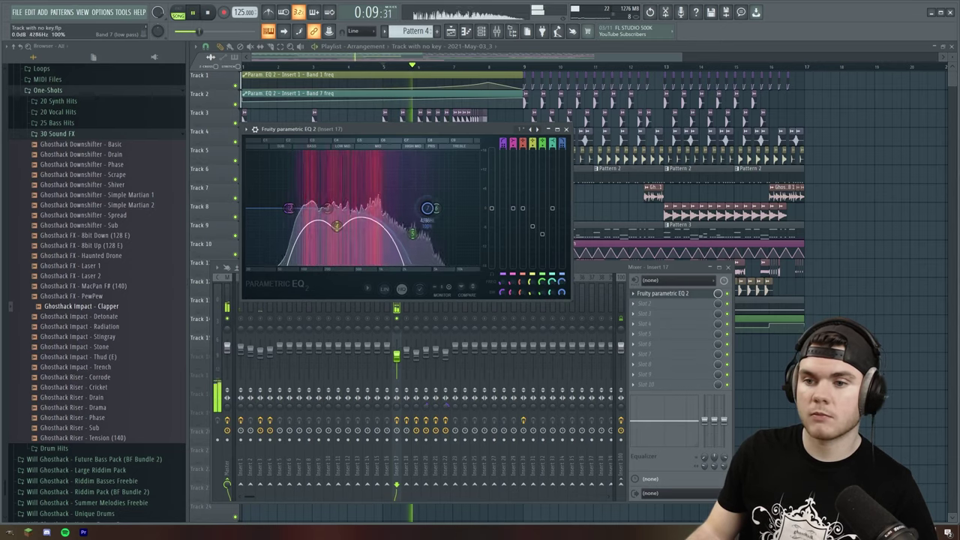
{"action": "left_click_drag", "start_coordinate": [289, 207], "coordinate": [307, 211]}
{"action": "key", "text": "space"}
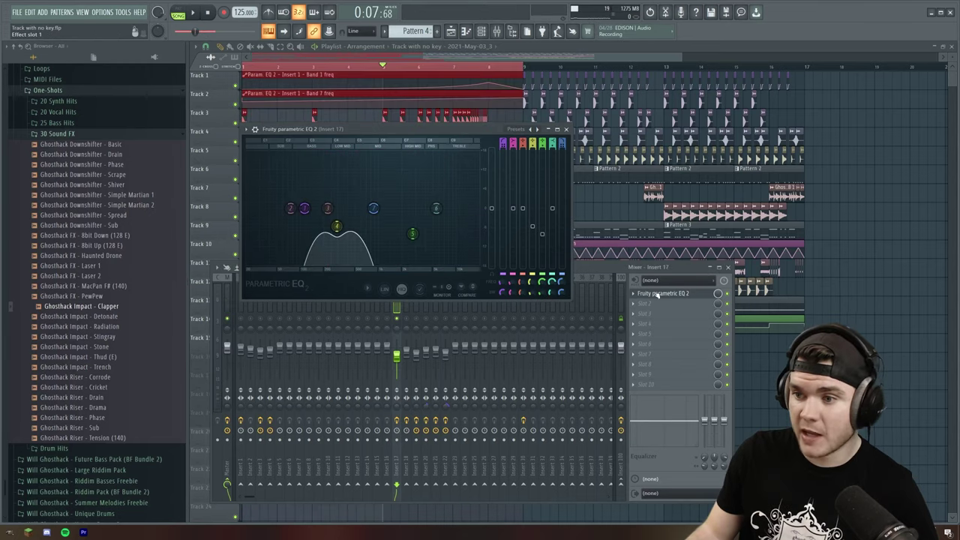
Create an automation clip for the Insert 17 EQ's band 7 frequency, rising over bars 5 to 9 on Track 14.
{"action": "right_click", "coordinate": [562, 282]}
{"action": "left_click", "coordinate": [593, 356]}
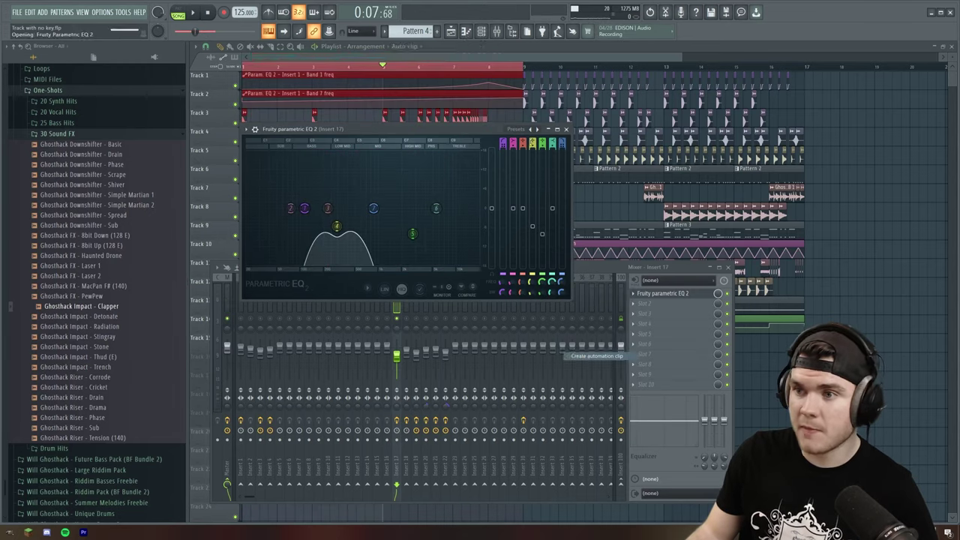
{"action": "left_click", "coordinate": [532, 55]}
{"action": "left_click_drag", "start_coordinate": [524, 179], "coordinate": [525, 172]}
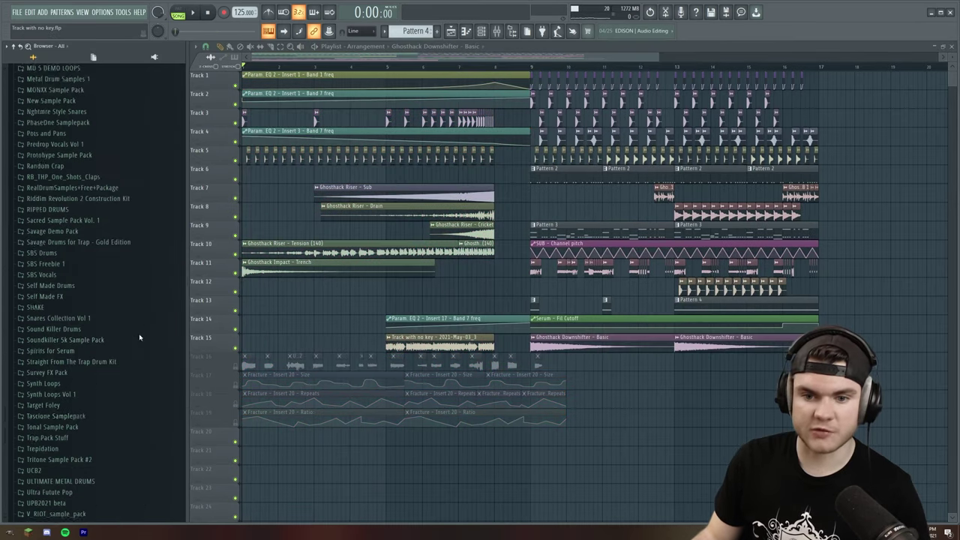
Browse the Ghosthack vocal Phrases folder and audition Ghosthack - Drop It (128) and Ghosthack - Getcha Head Bangin' (128).
{"action": "scroll", "coordinate": [97, 330], "scroll_direction": "down", "scroll_amount": 5}
{"action": "scroll", "coordinate": [157, 334], "scroll_direction": "down", "scroll_amount": 5}
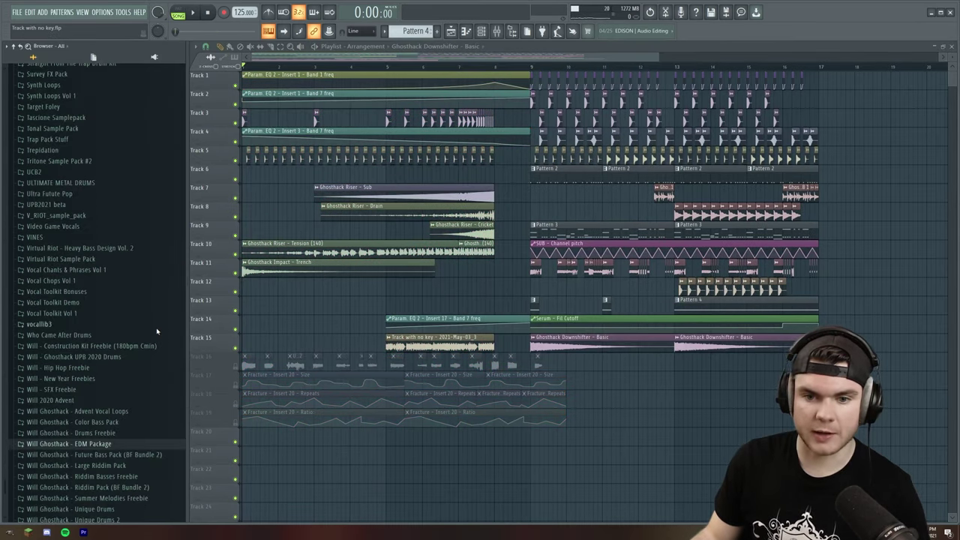
{"action": "left_click", "coordinate": [156, 328]}
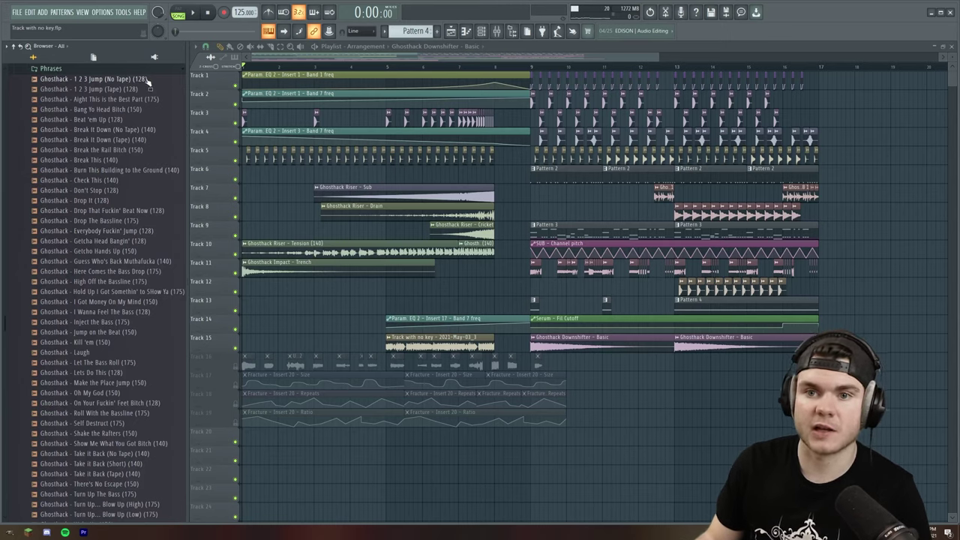
{"action": "left_click", "coordinate": [164, 201]}
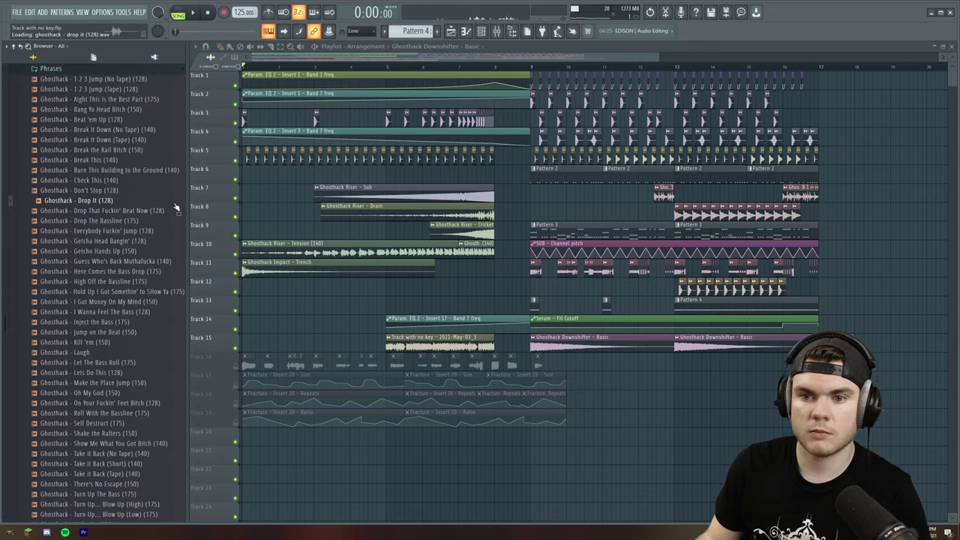
{"action": "left_click", "coordinate": [147, 241]}
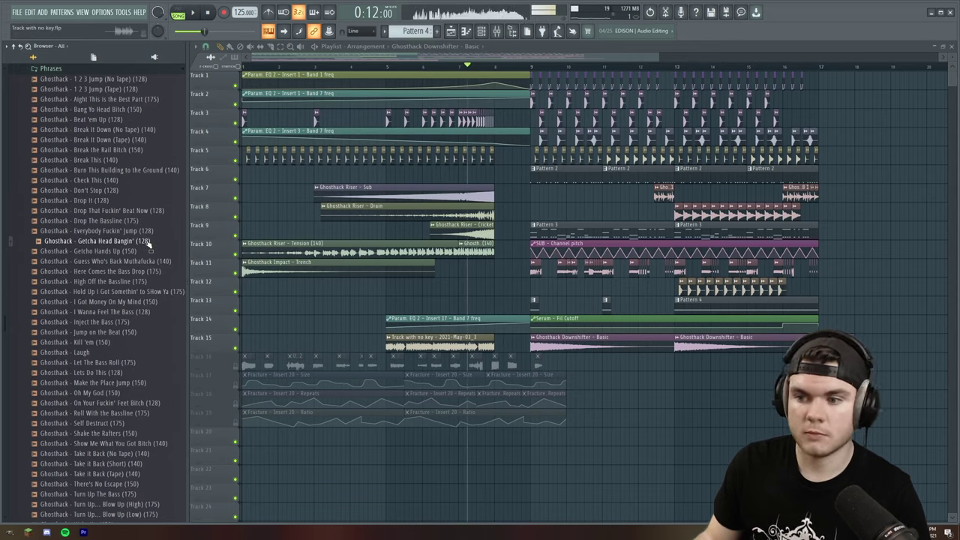
Place Ghosthack - Getcha Head Bangin' (128) on Track 12 from bar 7, set its time stretching to Stretch, and trim it to bar 9.
{"action": "left_click_drag", "start_coordinate": [148, 240], "coordinate": [501, 288]}
{"action": "scroll", "coordinate": [499, 90], "scroll_direction": "up", "scroll_amount": 4}
{"action": "left_click_drag", "start_coordinate": [424, 285], "coordinate": [389, 283]}
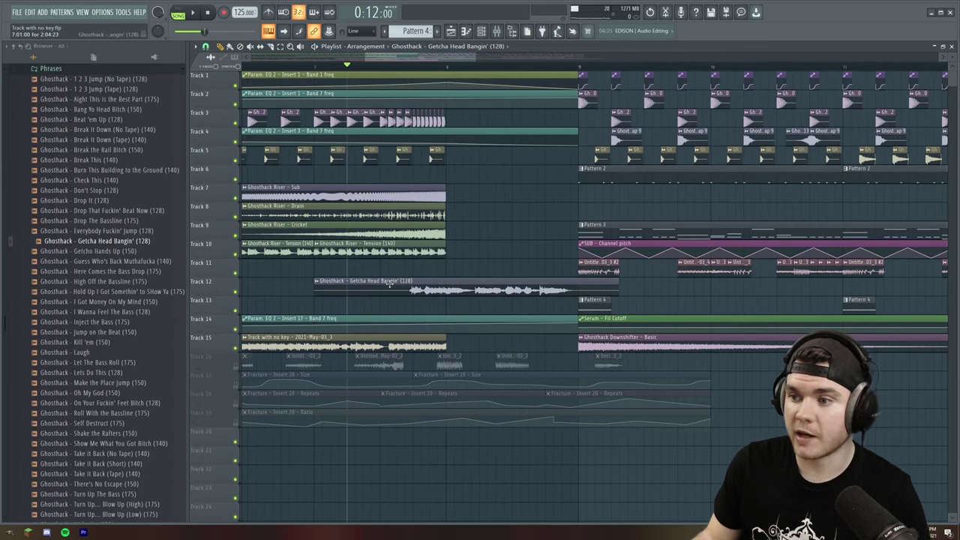
{"action": "double_click", "coordinate": [390, 289]}
{"action": "left_click_drag", "start_coordinate": [402, 156], "coordinate": [402, 149]}
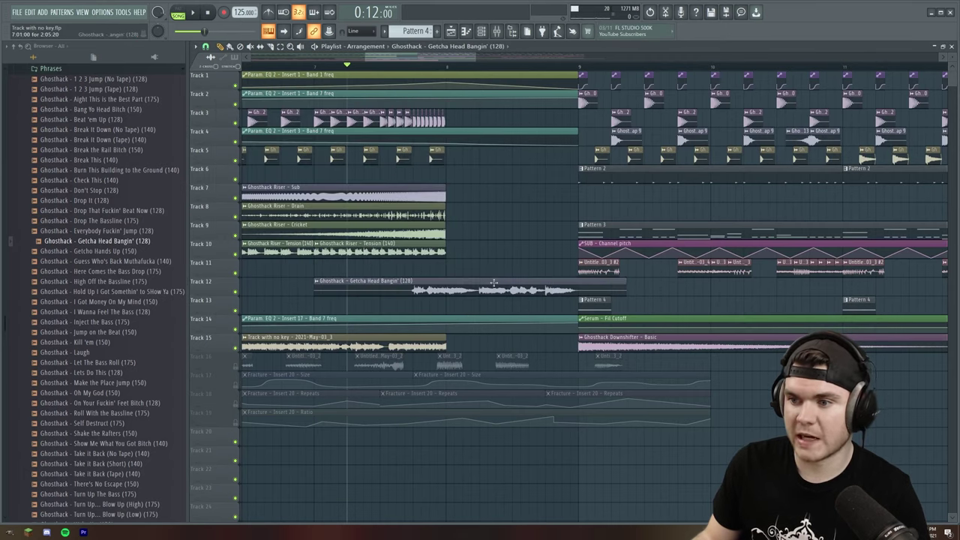
{"action": "double_click", "coordinate": [494, 283]}
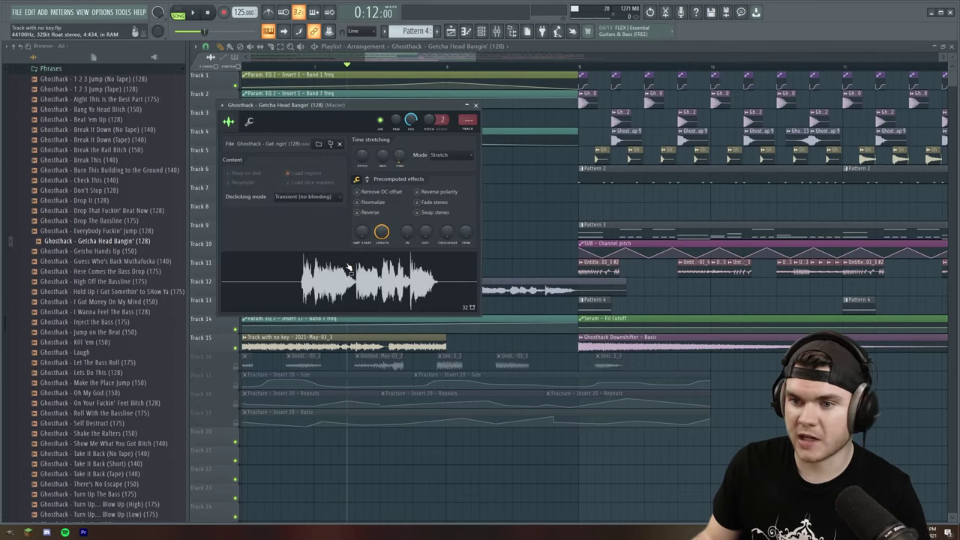
{"action": "left_click", "coordinate": [476, 105]}
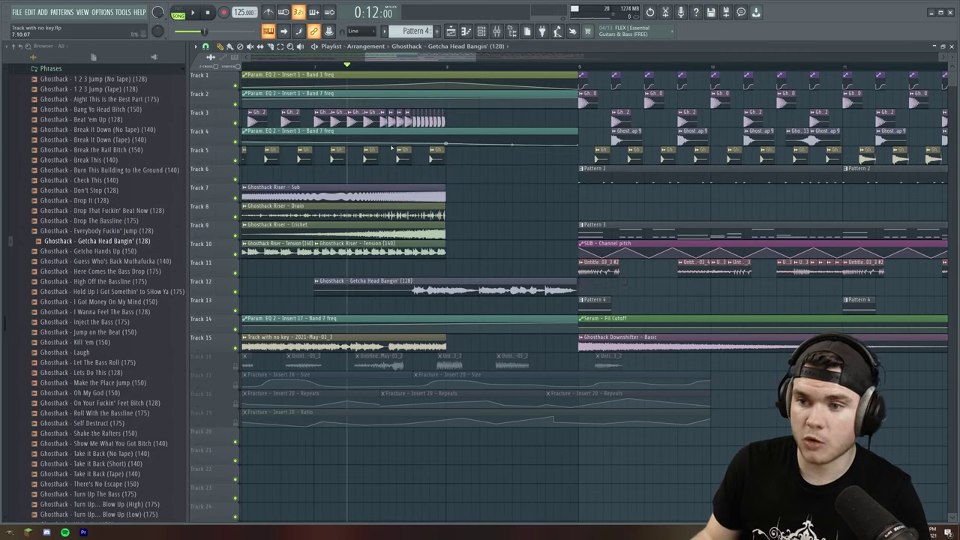
Move the Getcha Head Bangin' clip to start at 7:05:00, trim its end to bar 9, and audition the transition.
{"action": "key", "text": "space"}
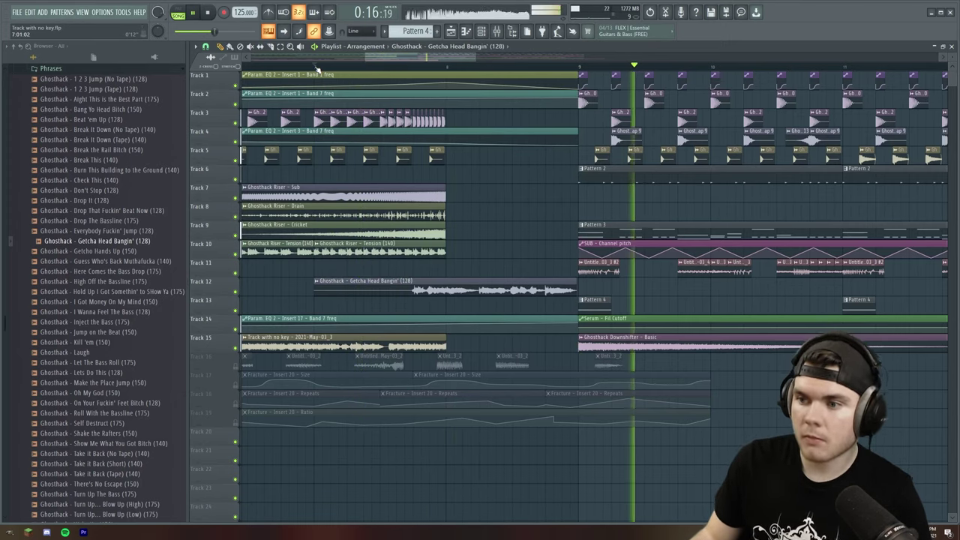
{"action": "key", "text": "space"}
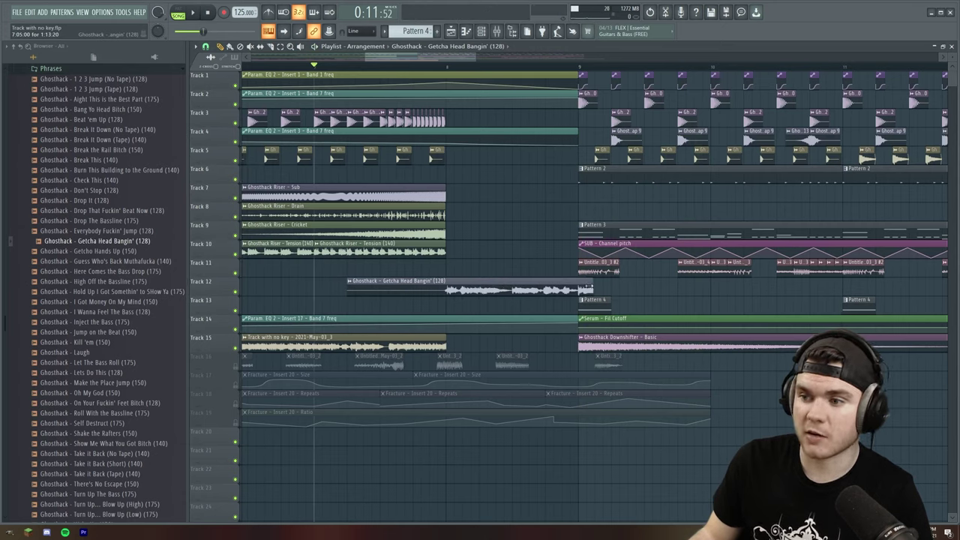
{"action": "key", "text": "space"}
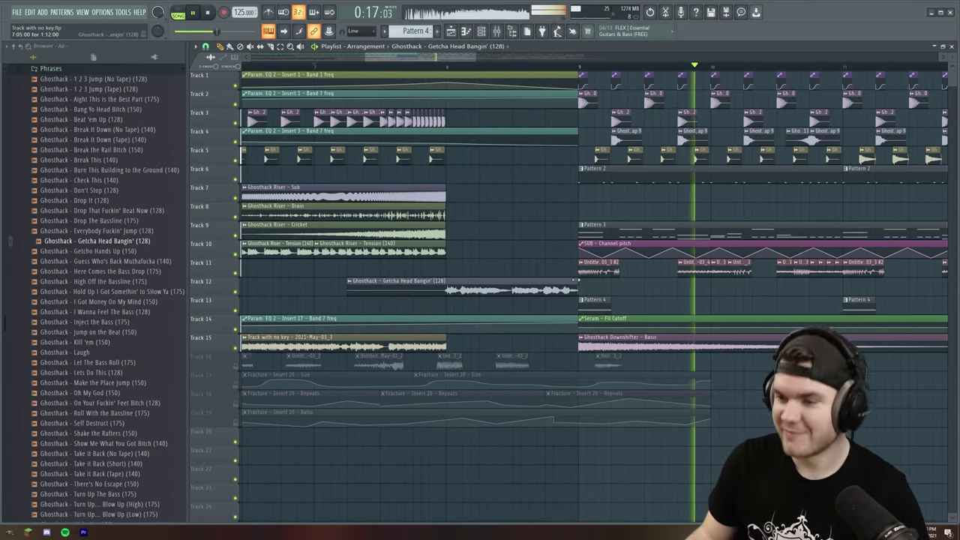
{"action": "key", "text": "space"}
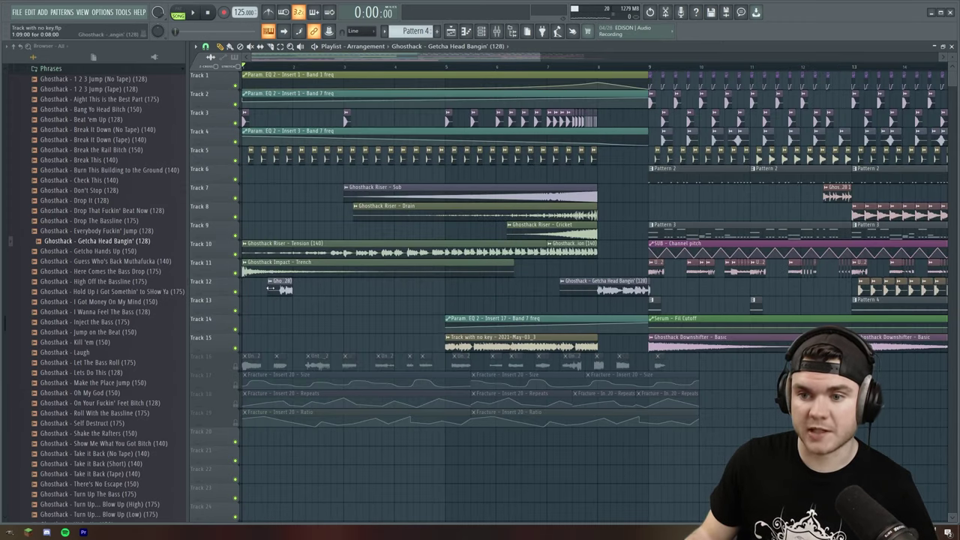
Repeat short Getcha Head Bangin' chops along Track 12 through the build-up and play them into the drop.
{"action": "key", "text": "space"}
{"action": "left_click", "coordinate": [318, 289]}
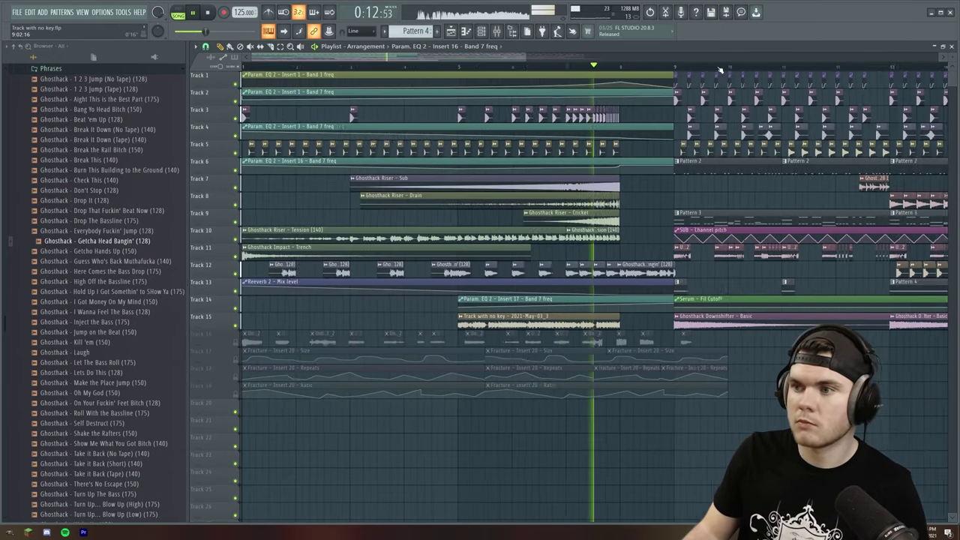
{"action": "scroll", "coordinate": [720, 70], "scroll_direction": "down", "scroll_amount": 1}
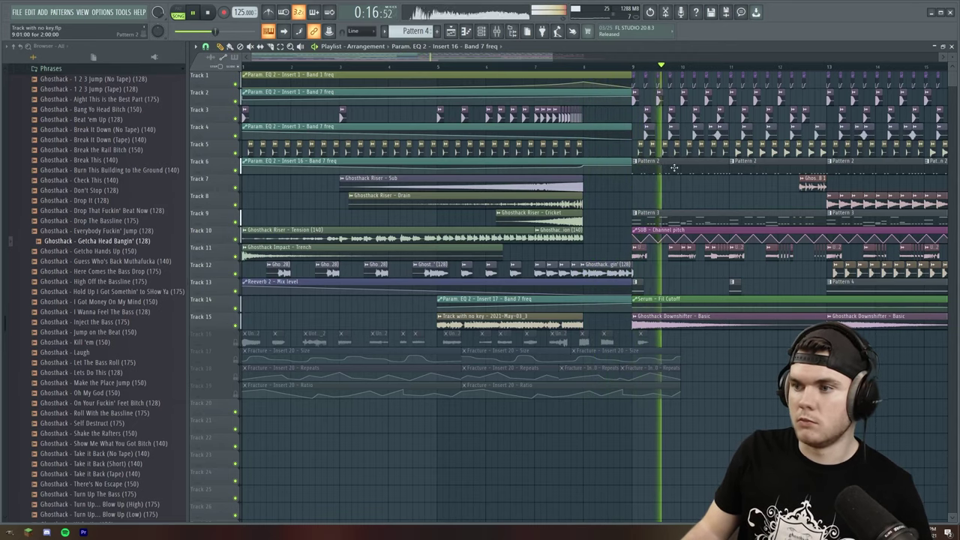
Collapse the vocal Phrases folder and open the 35 Snares one-shots folder of Will Ghosthack - Urban Trap 2.0.
{"action": "scroll", "coordinate": [75, 373], "scroll_direction": "up", "scroll_amount": 10}
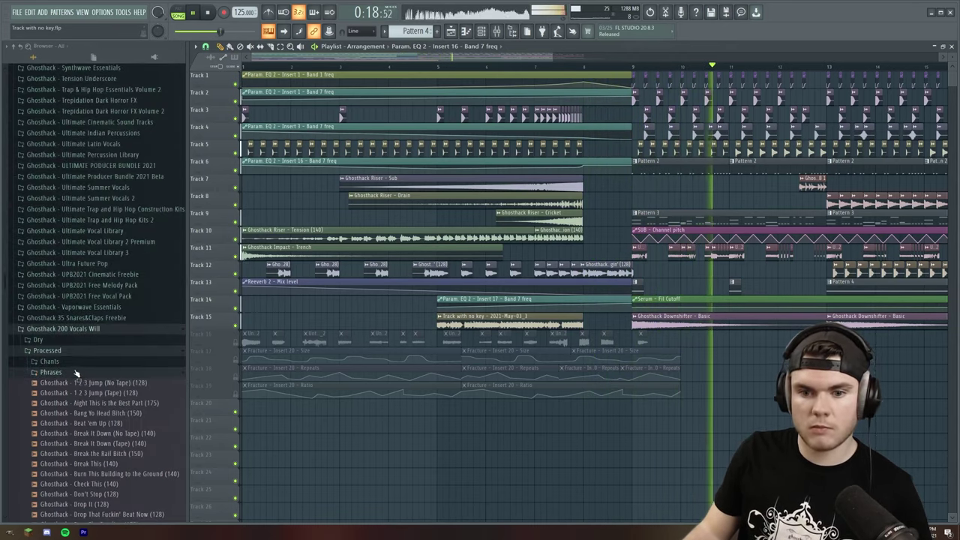
{"action": "left_click", "coordinate": [75, 372]}
{"action": "key", "text": "space"}
{"action": "scroll", "coordinate": [120, 268], "scroll_direction": "down", "scroll_amount": 15}
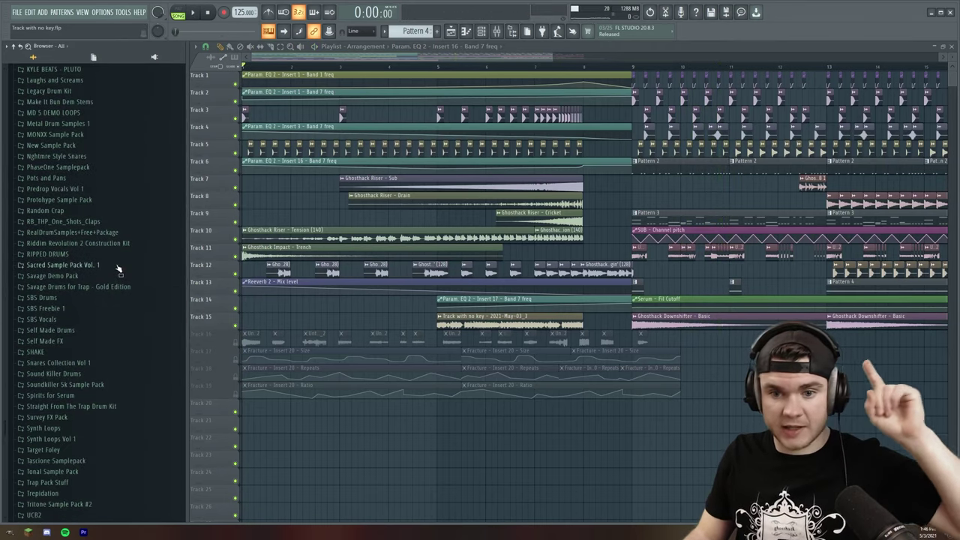
{"action": "scroll", "coordinate": [119, 265], "scroll_direction": "down", "scroll_amount": 12}
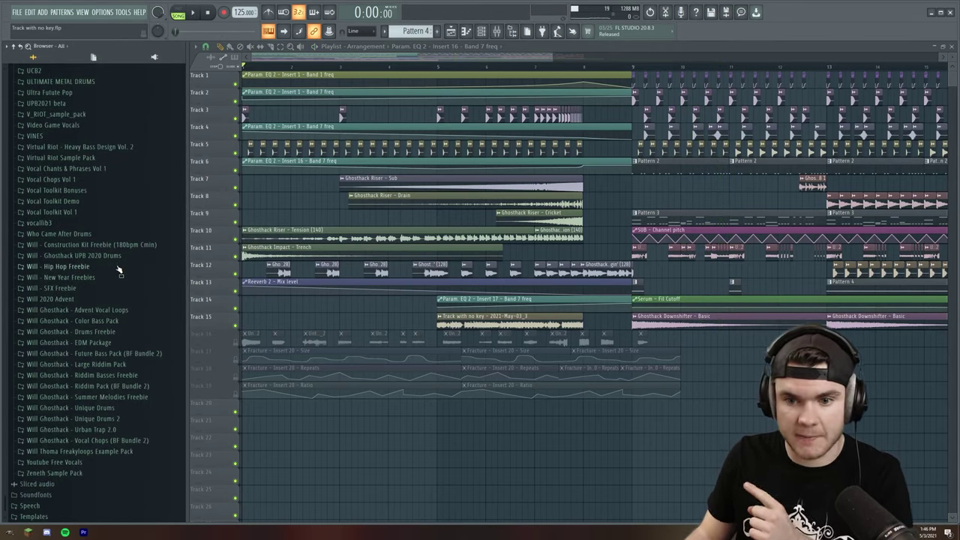
{"action": "left_click", "coordinate": [93, 381]}
{"action": "scroll", "coordinate": [111, 376], "scroll_direction": "down", "scroll_amount": 6}
{"action": "left_click", "coordinate": [71, 429]}
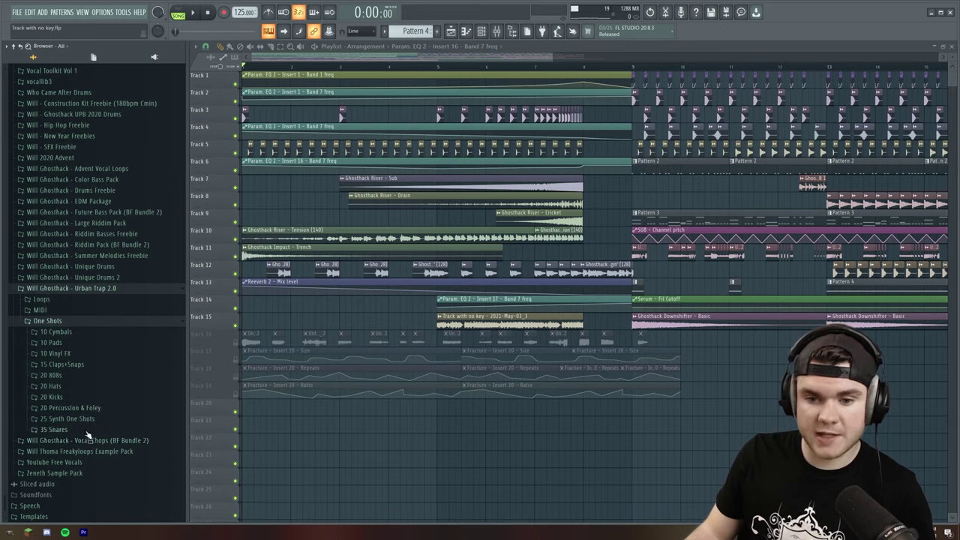
{"action": "left_click", "coordinate": [88, 432]}
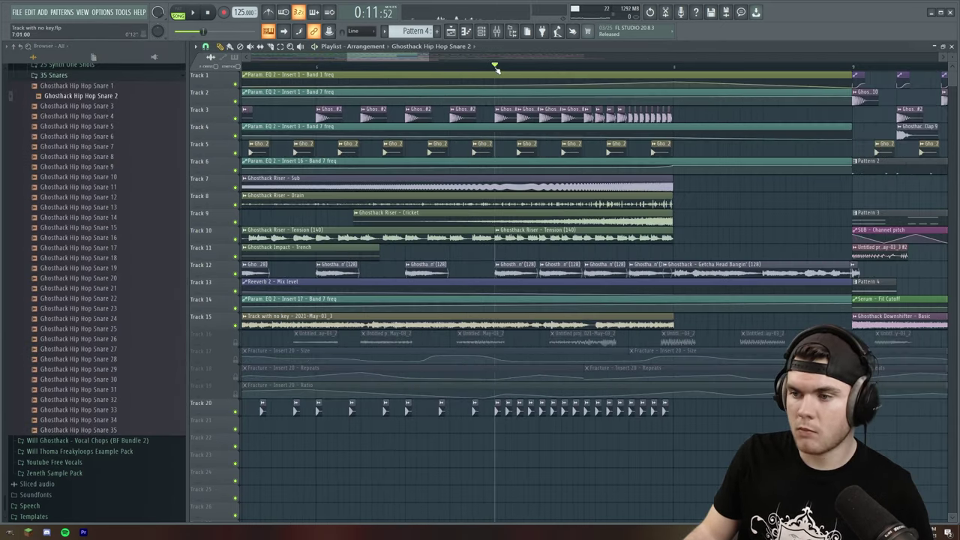
Play back the transition from bar 7 of the build-up into the drop.
{"action": "scroll", "coordinate": [496, 68], "scroll_direction": "down", "scroll_amount": 4}
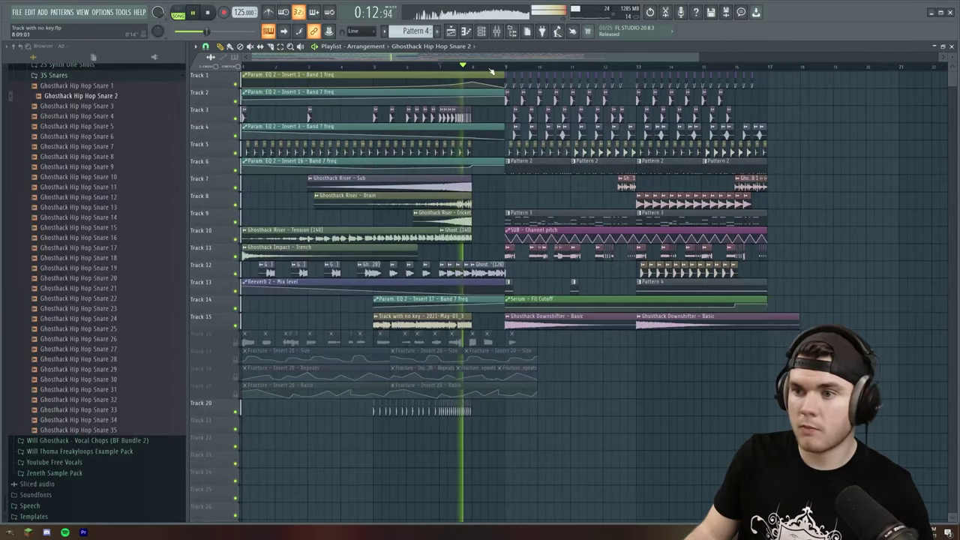
{"action": "key", "text": "space"}
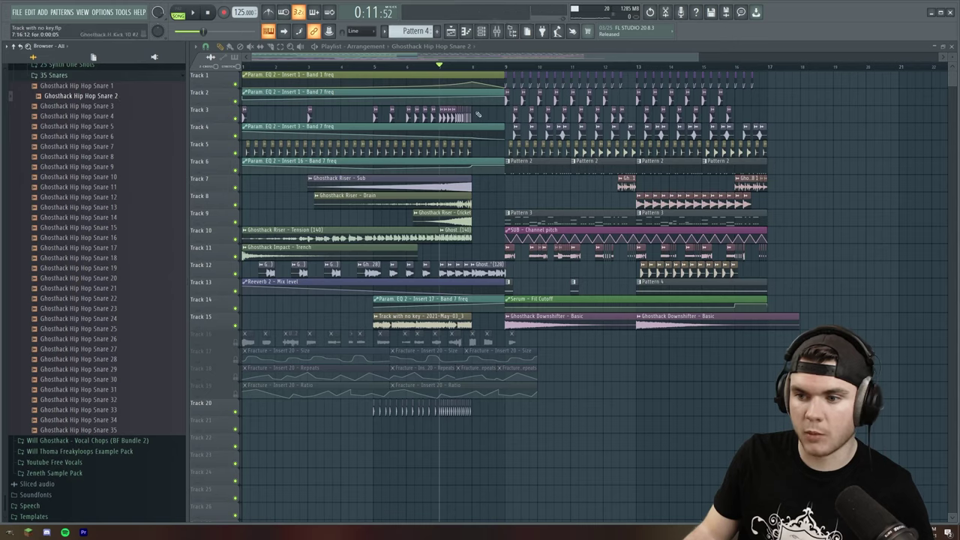
{"action": "key", "text": "space"}
Solo the snare roll on Track 16, clear the selection, and audition the roll alone and in the full mix.
{"action": "scroll", "coordinate": [386, 66], "scroll_direction": "up", "scroll_amount": 3}
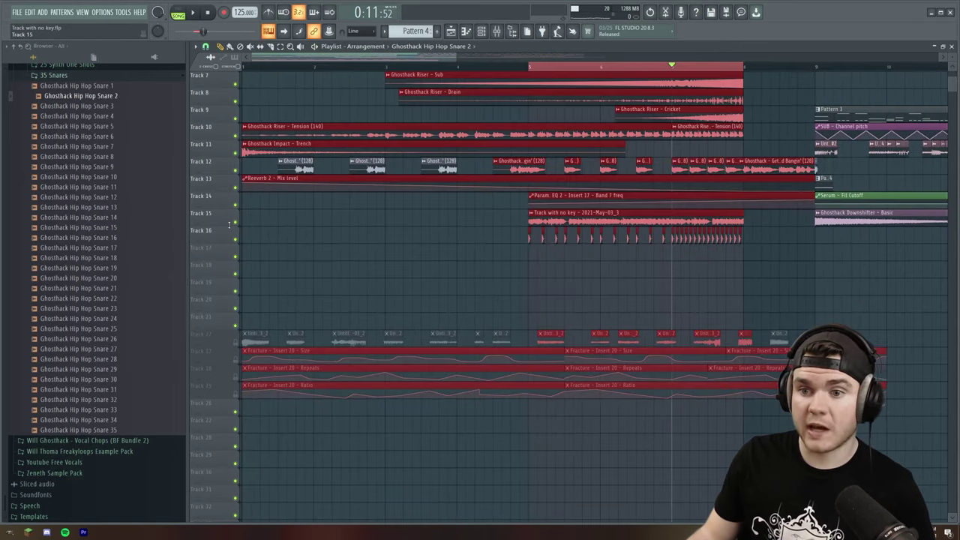
{"action": "right_click", "coordinate": [237, 239]}
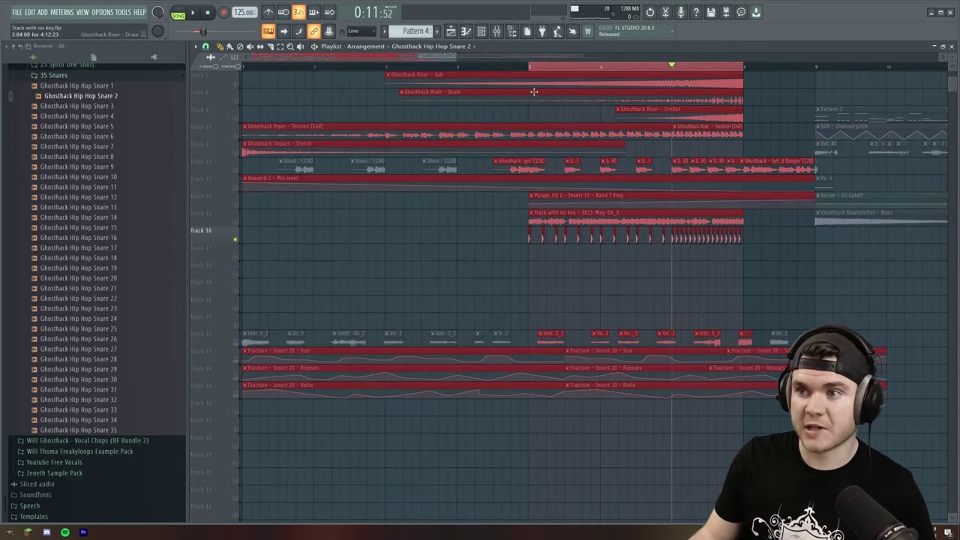
{"action": "key", "text": "space"}
{"action": "key", "text": "ctrl+d"}
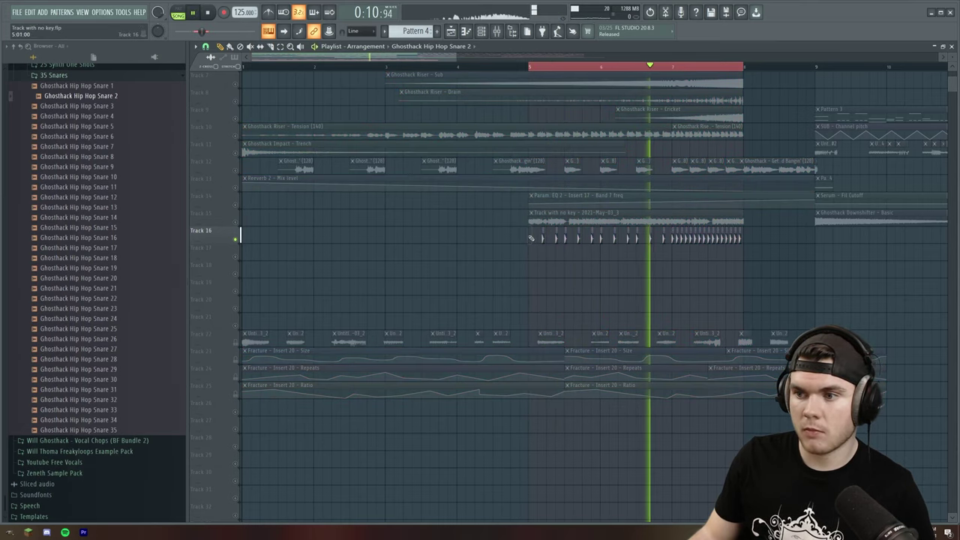
{"action": "key", "text": "space"}
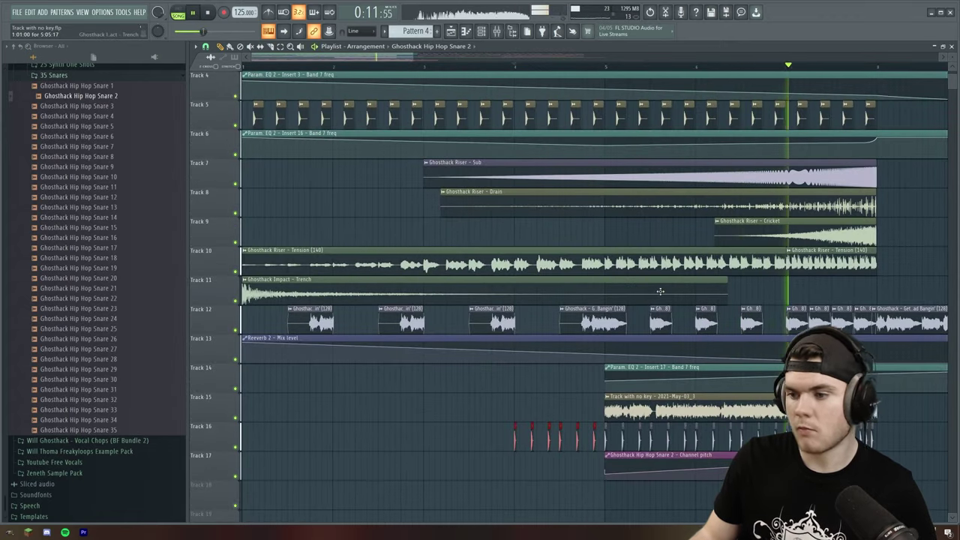
{"action": "key", "text": "space"}
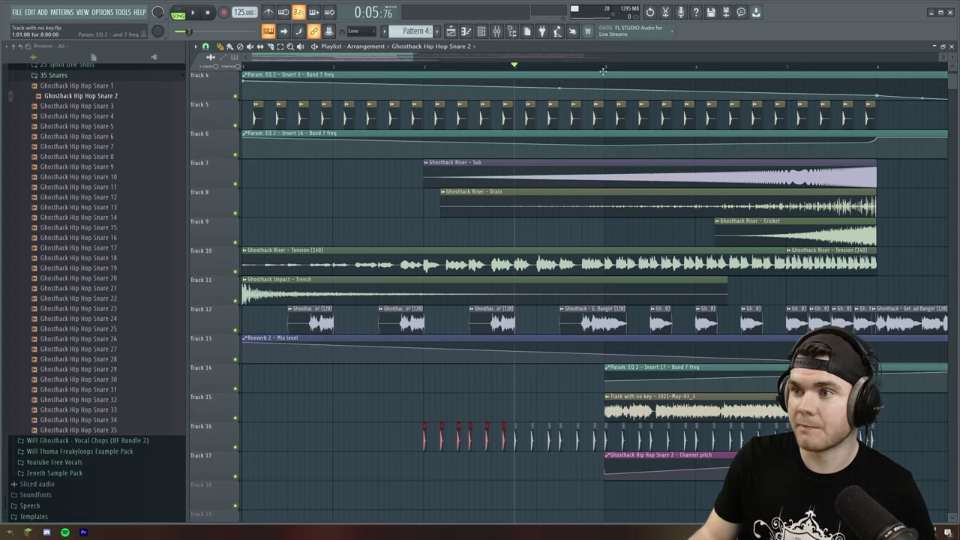
Select and audition bars 3 to 5, create a Modulation X automation clip there for Ghosthack Hip Hop Snare 2, and move it to Track 17.
{"action": "left_click_drag", "start_coordinate": [607, 69], "coordinate": [443, 78]}
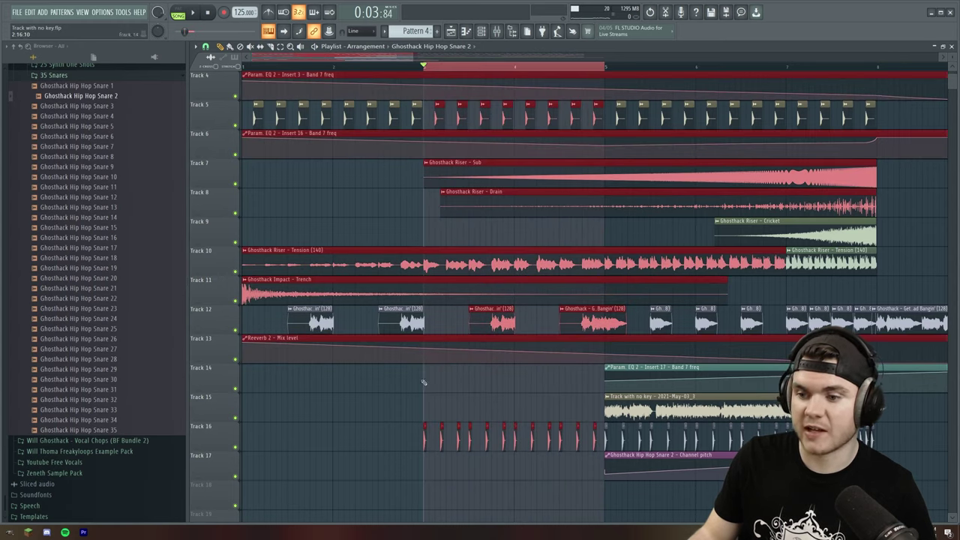
{"action": "key", "text": "space"}
{"action": "double_click", "coordinate": [426, 434]}
{"action": "left_click", "coordinate": [286, 157]}
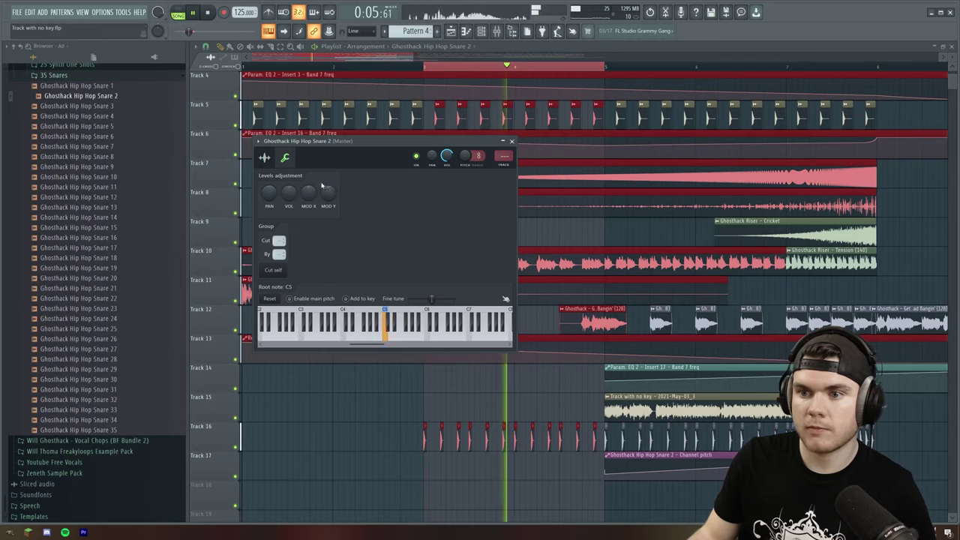
{"action": "key", "text": "space"}
{"action": "right_click", "coordinate": [312, 192]}
{"action": "left_click", "coordinate": [346, 257]}
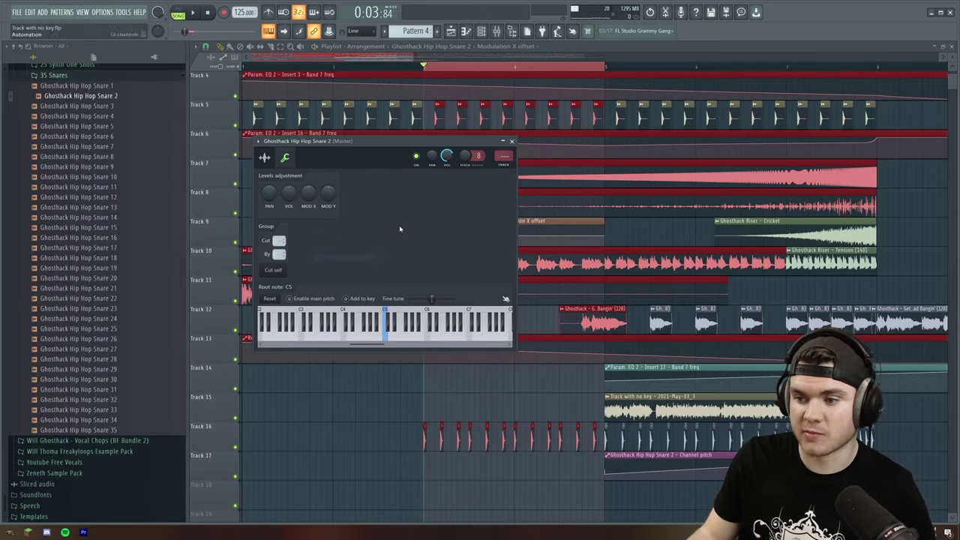
{"action": "left_click", "coordinate": [512, 143]}
{"action": "left_click_drag", "start_coordinate": [525, 239], "coordinate": [537, 477]}
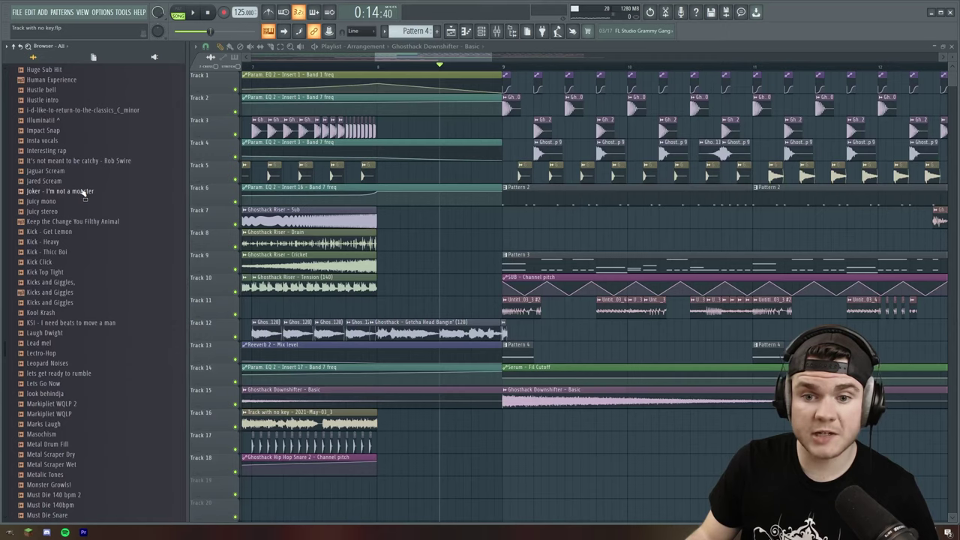
Find the Swish sample in the browser and place it on Track 7 just before the drop at bar 9.
{"action": "scroll", "coordinate": [81, 190], "scroll_direction": "down", "scroll_amount": 15}
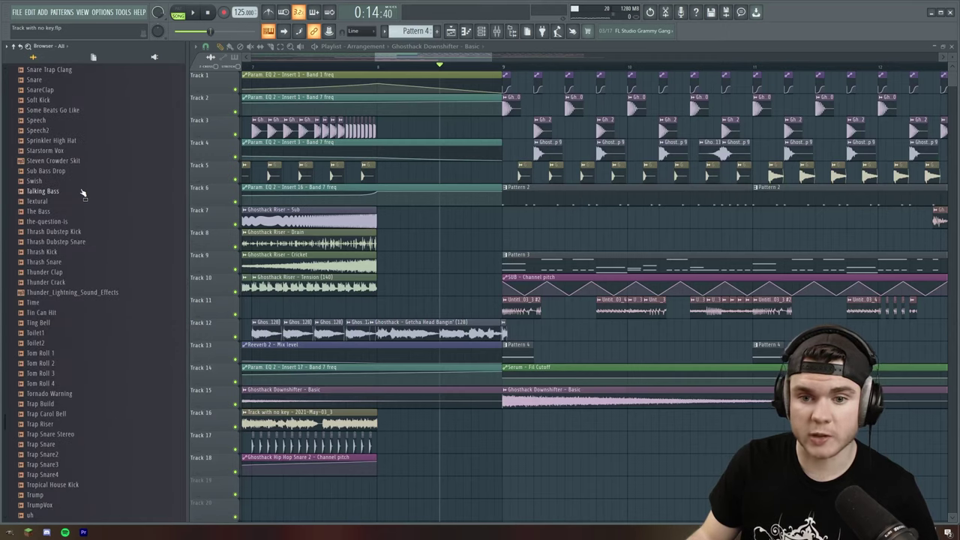
{"action": "scroll", "coordinate": [83, 192], "scroll_direction": "up", "scroll_amount": 13}
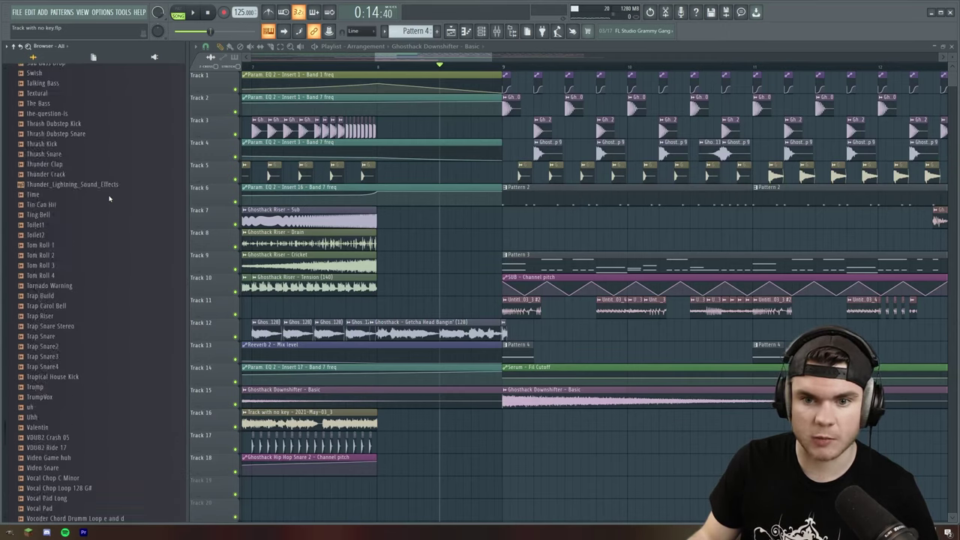
{"action": "left_click_drag", "start_coordinate": [420, 242], "coordinate": [497, 219]}
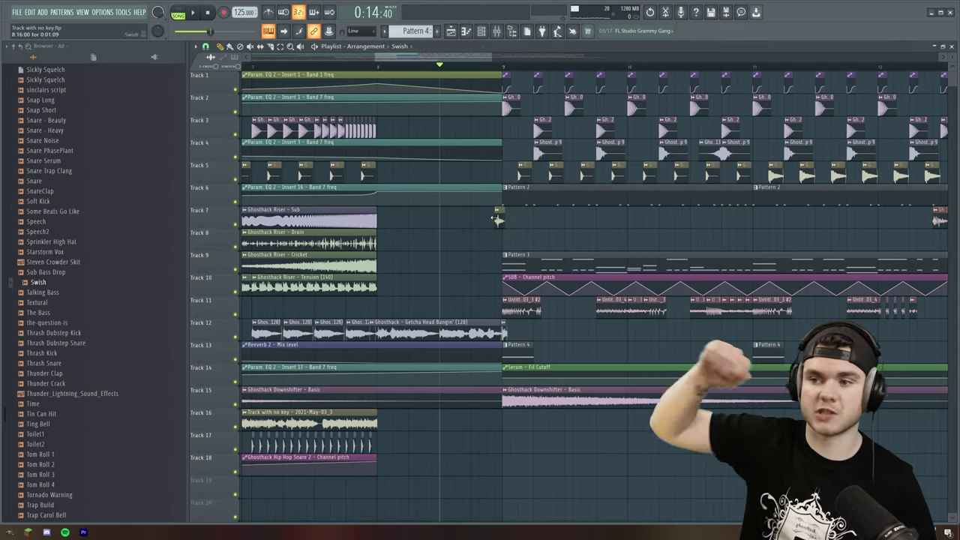
{"action": "scroll", "coordinate": [505, 68], "scroll_direction": "up", "scroll_amount": 3}
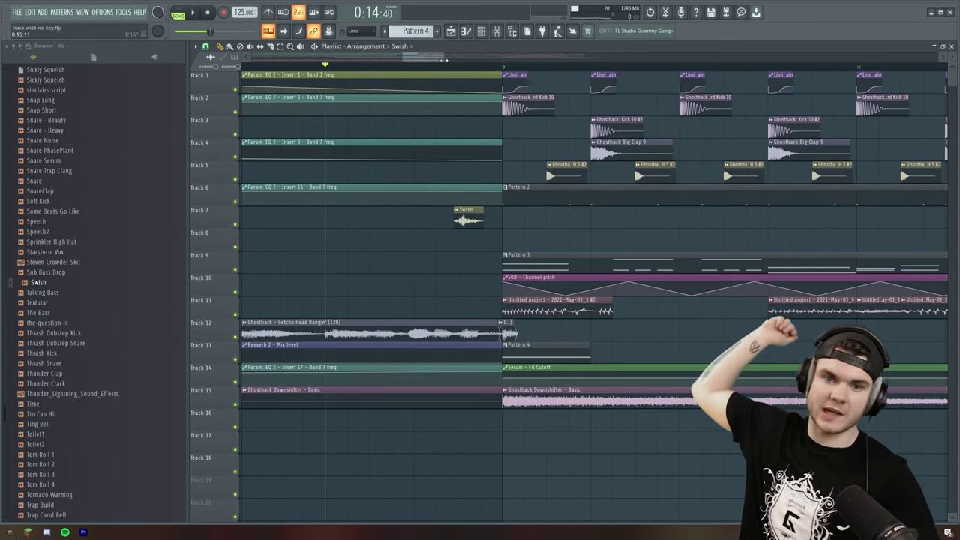
Set the Swish channel volume to about 63% and play the transition into the drop.
{"action": "key", "text": "space"}
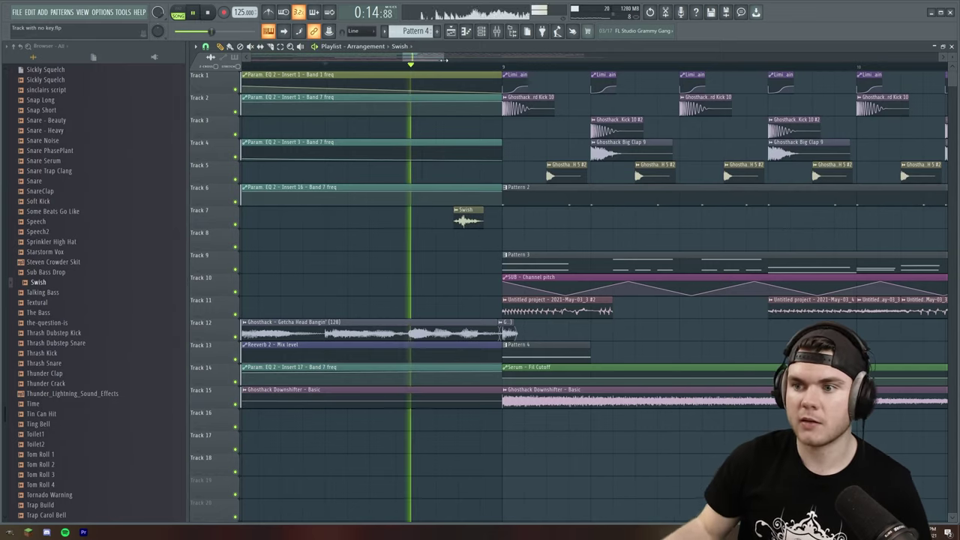
{"action": "key", "text": "space"}
{"action": "double_click", "coordinate": [467, 219]}
{"action": "key", "text": "space"}
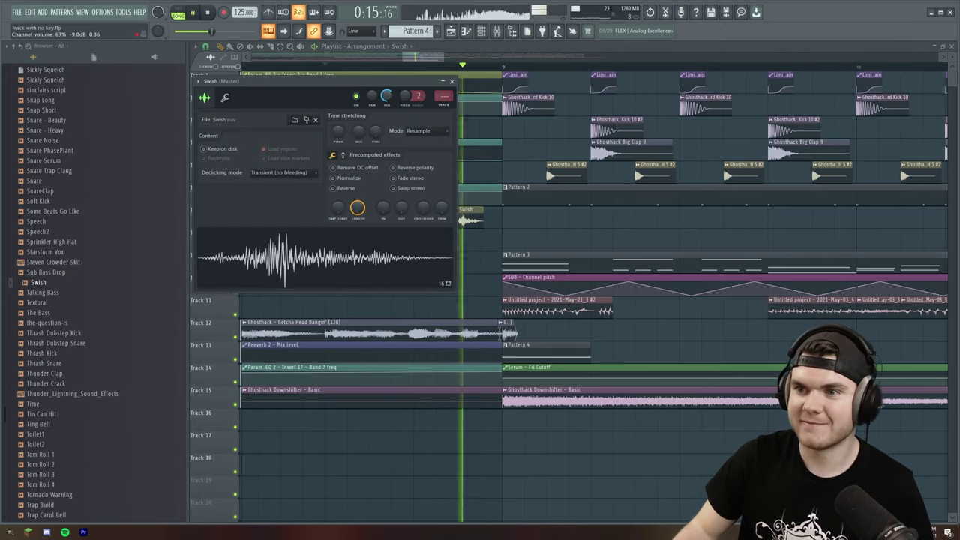
{"action": "left_click", "coordinate": [452, 81]}
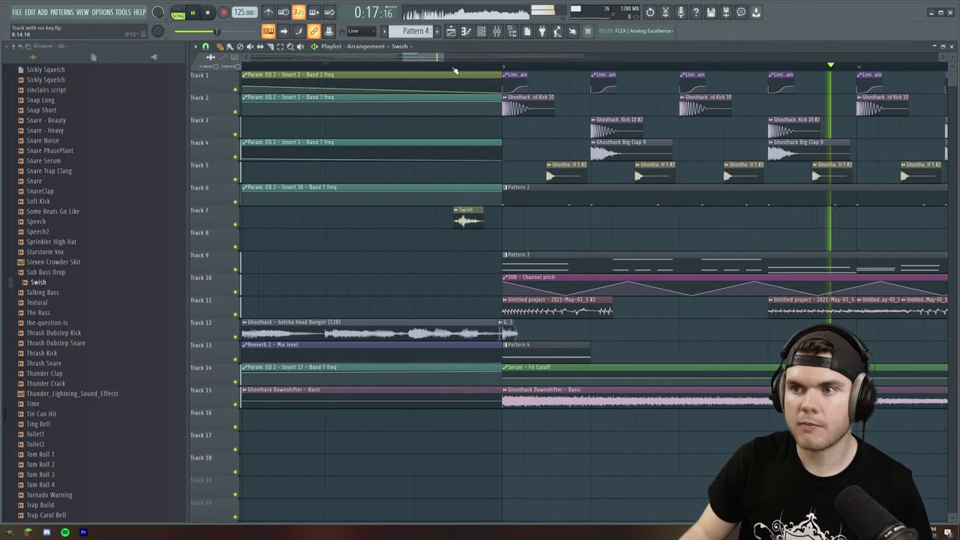
{"action": "scroll", "coordinate": [454, 67], "scroll_direction": "down", "scroll_amount": 4}
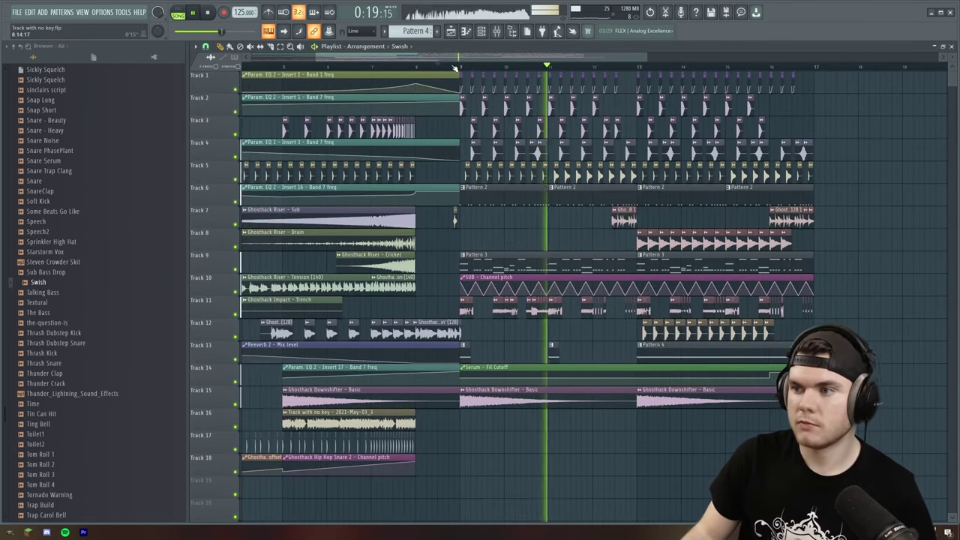